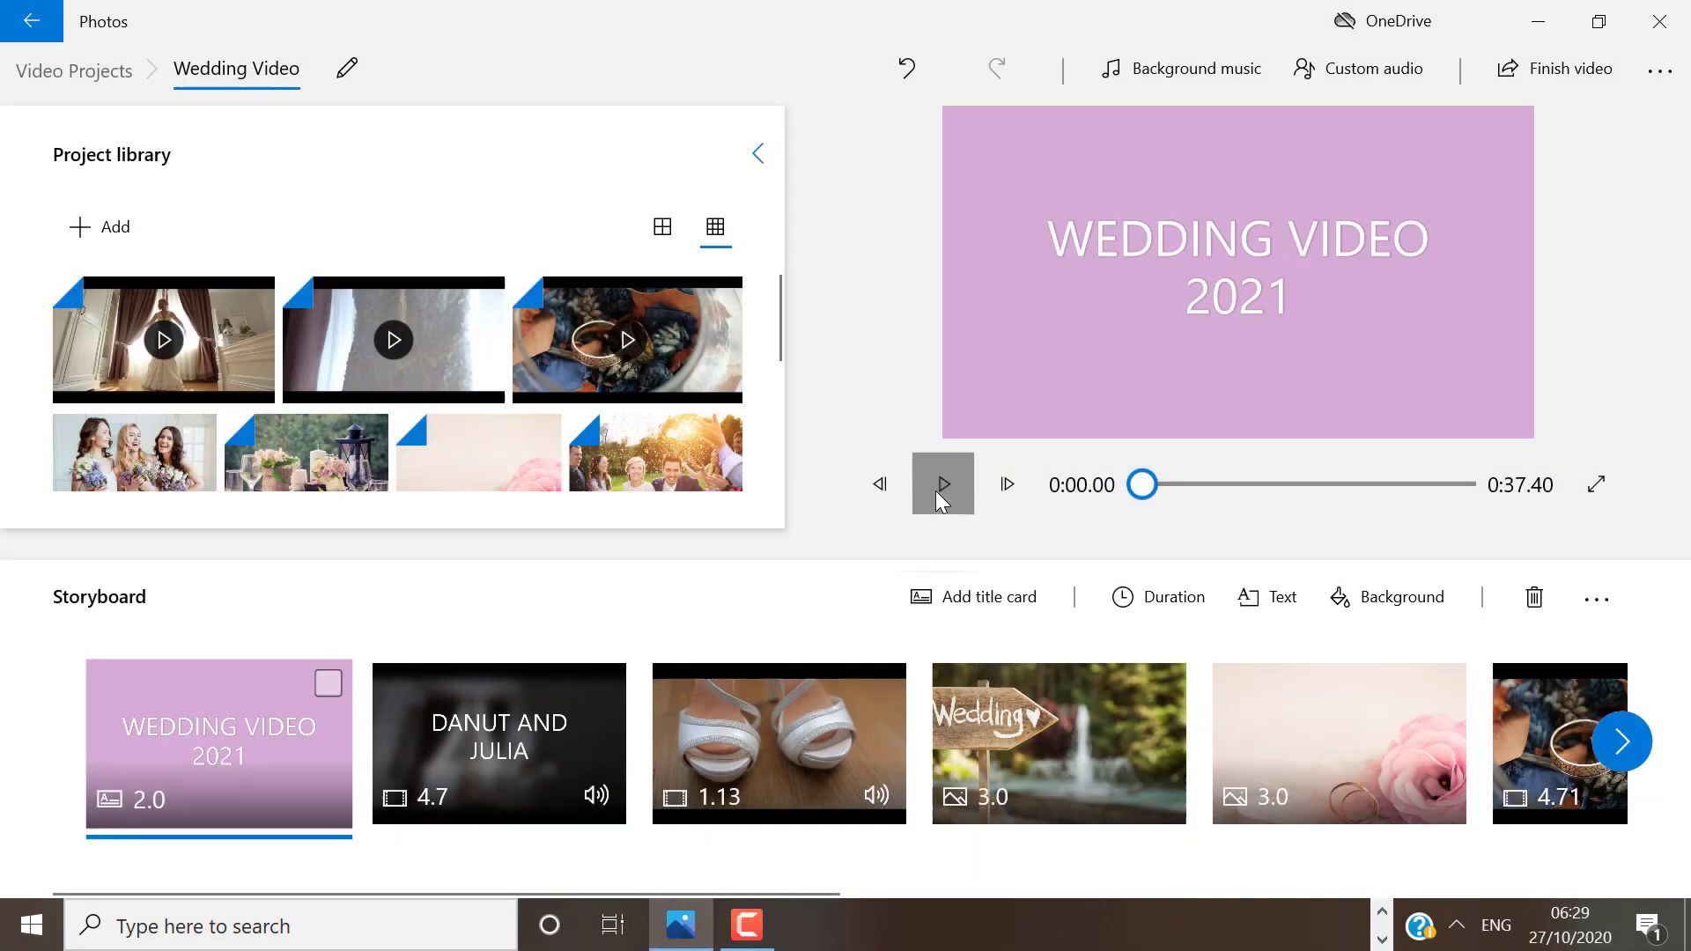
- Play the finished Wedding Video in the preview
left_click(937, 489)
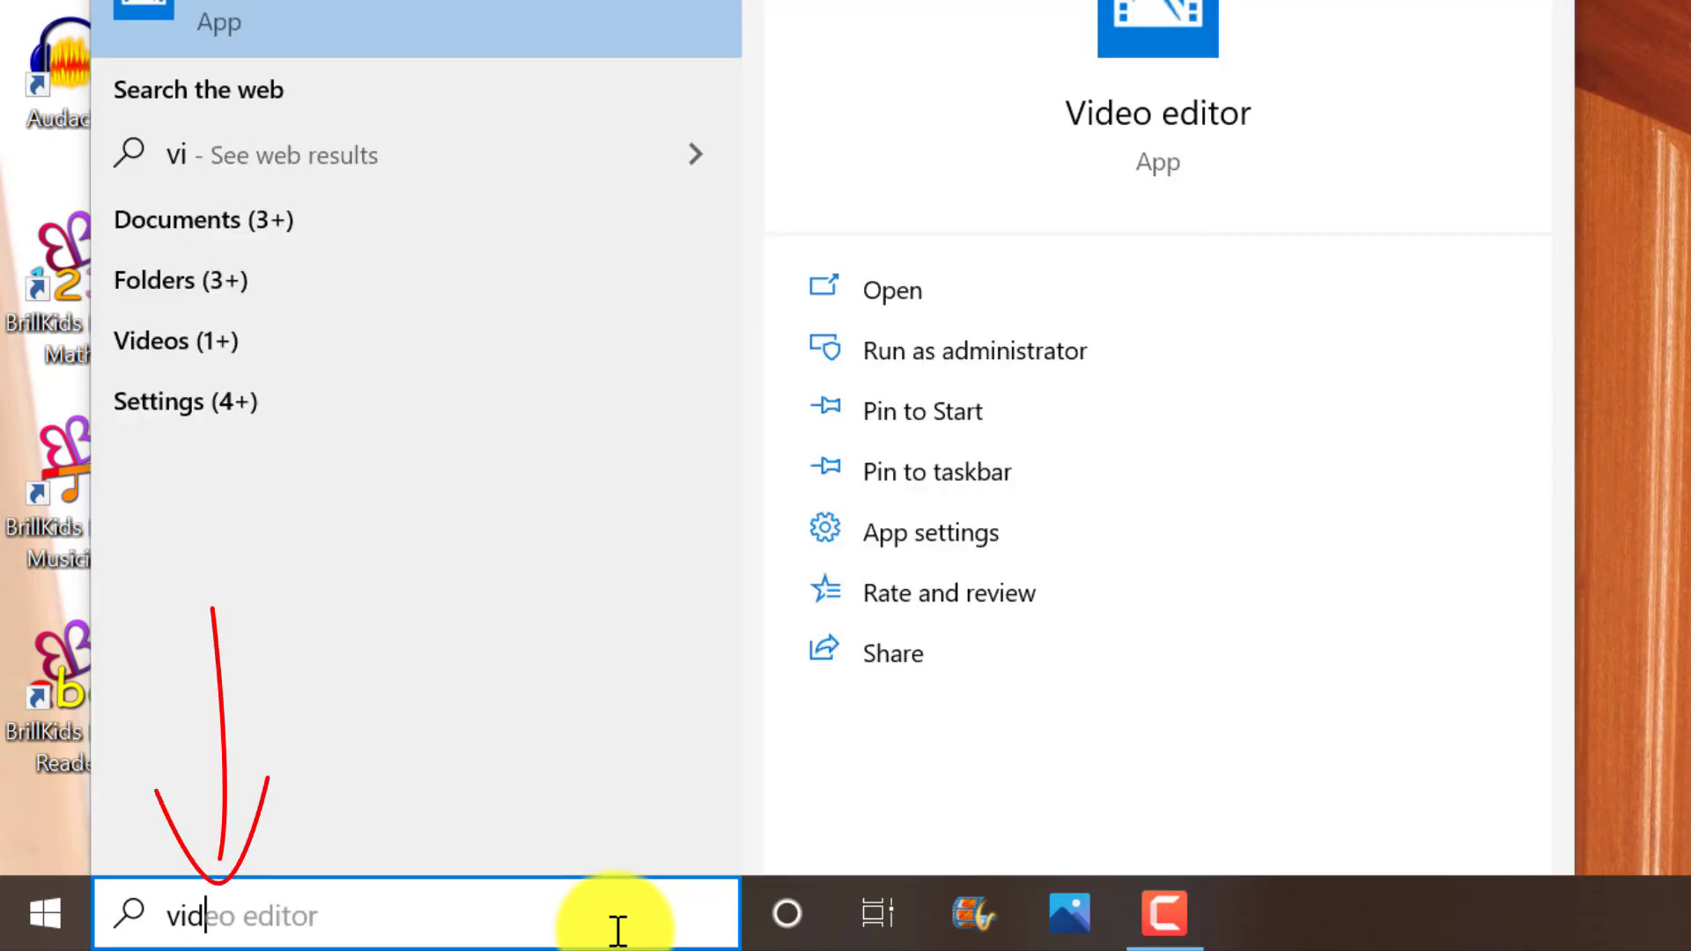
- Search for 'video editor' and launch the Video editor app from the results
type("eo")
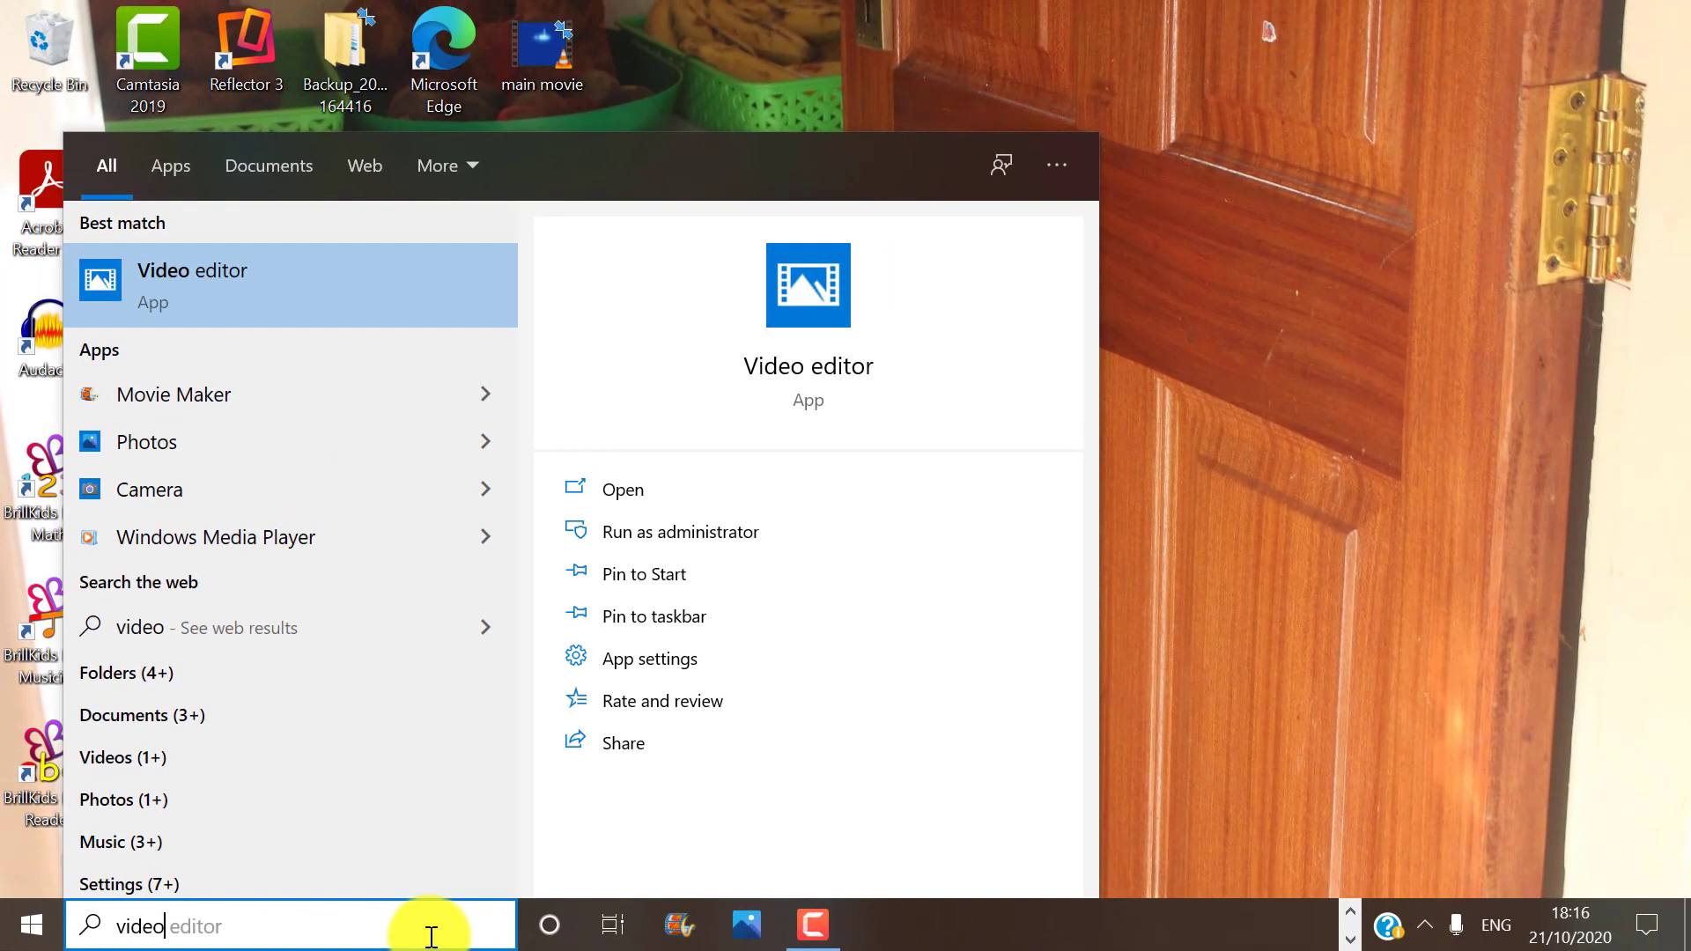
type("editor")
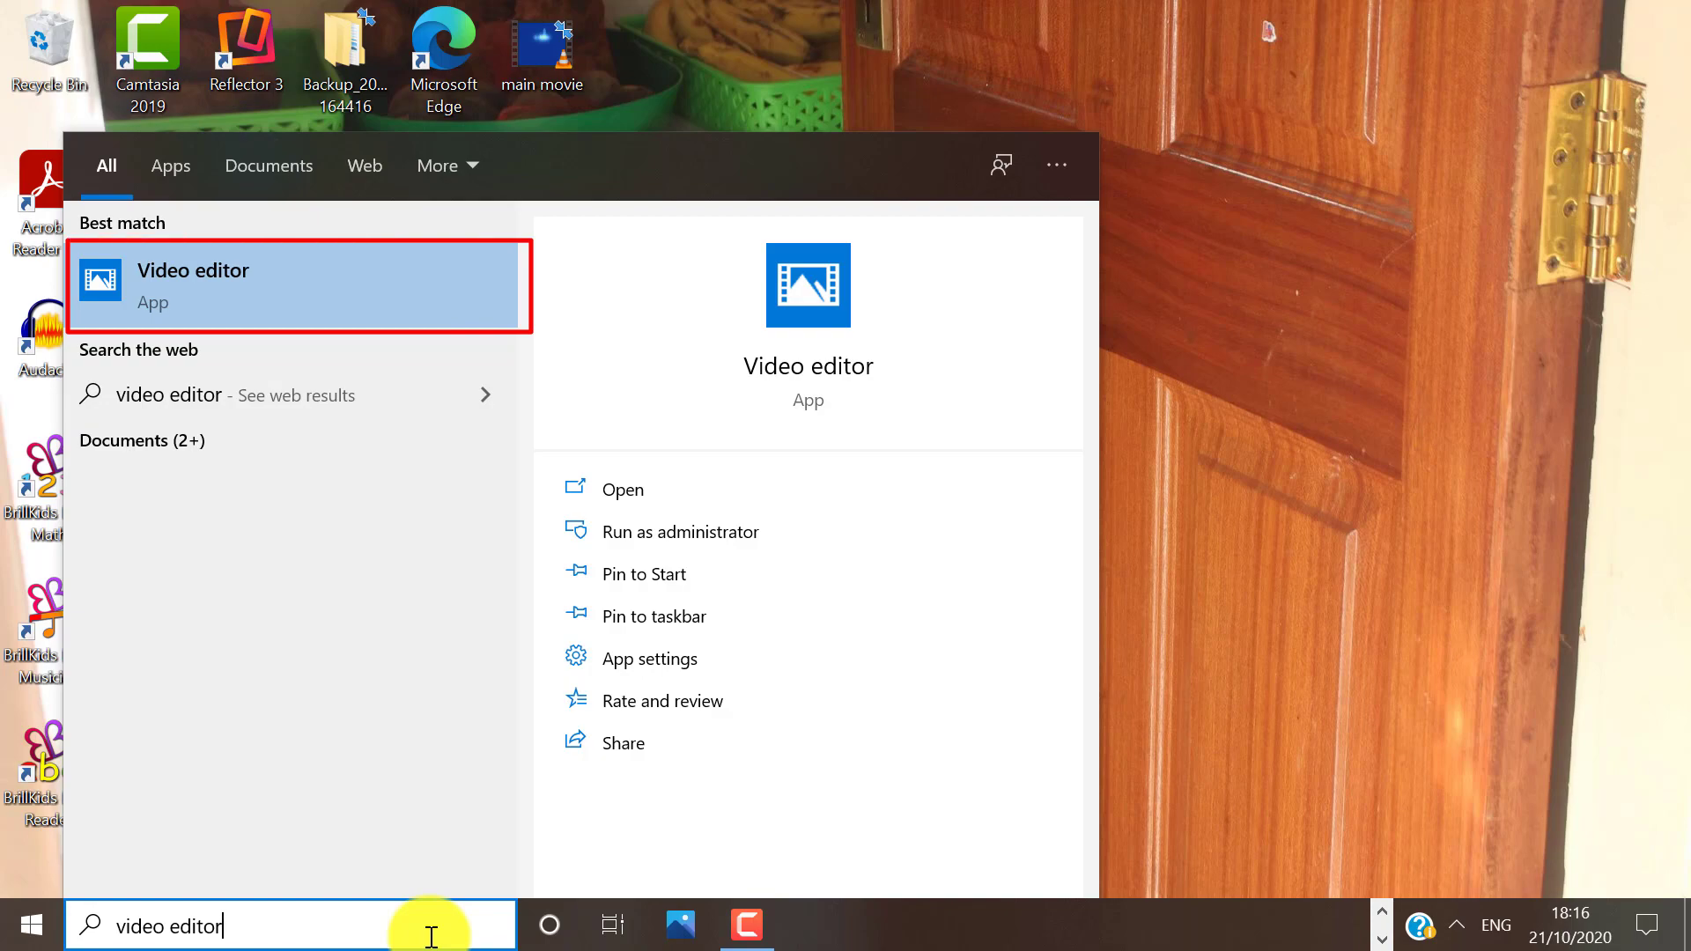
left_click(304, 309)
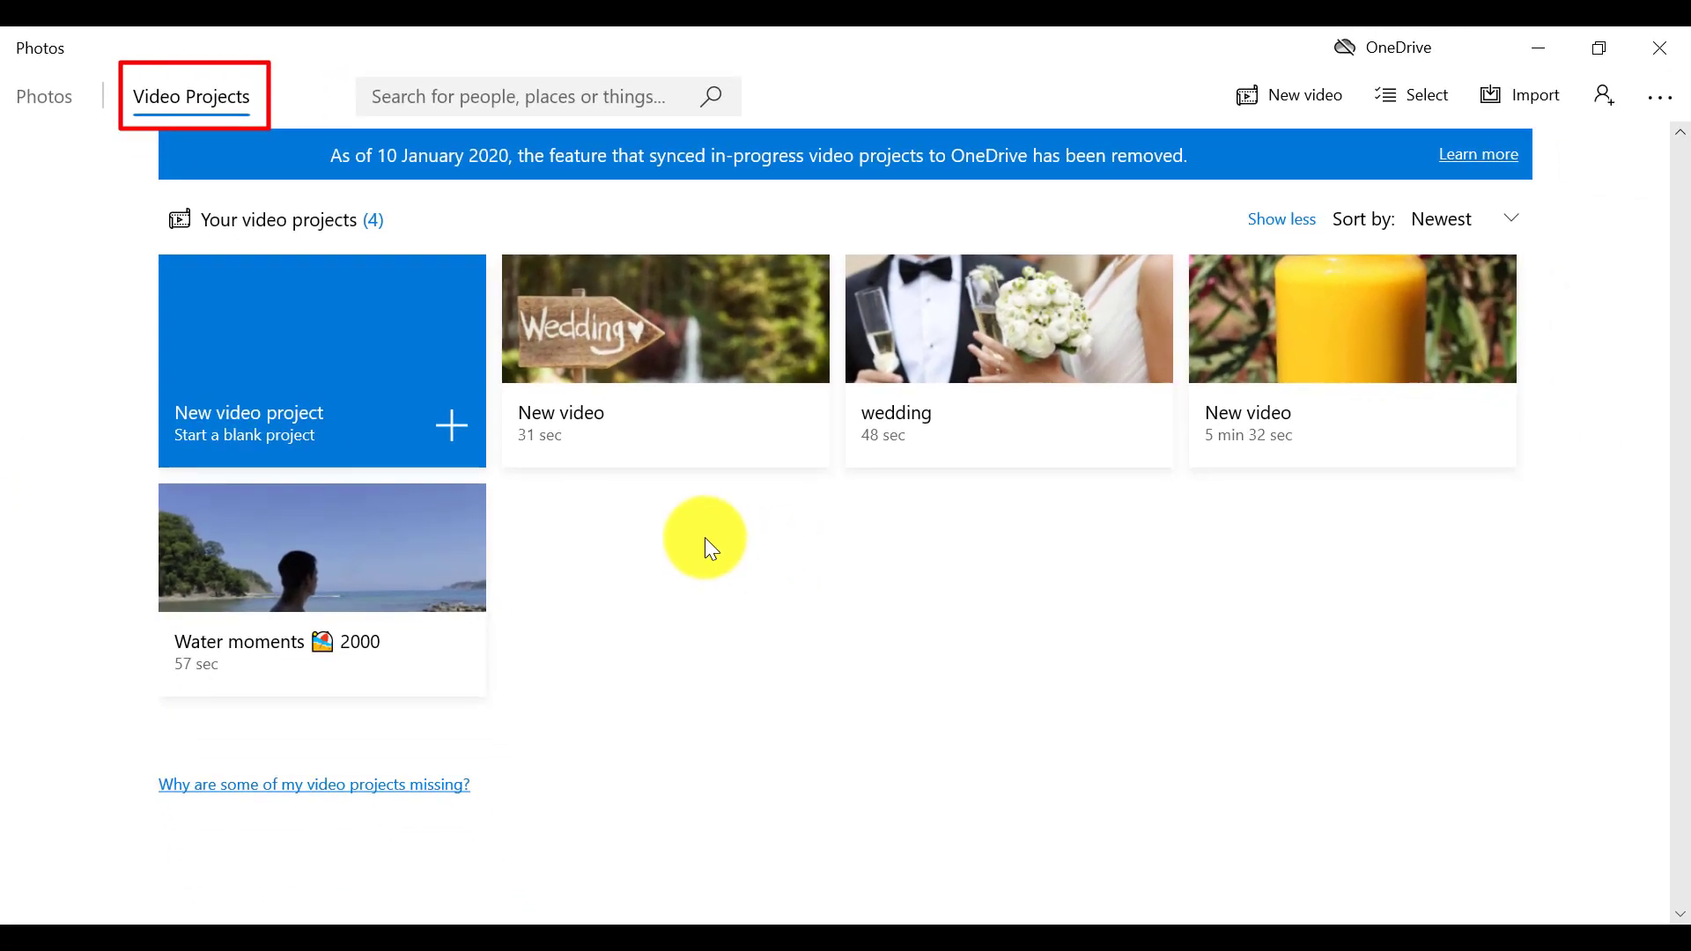
- Create a new blank video project and name it 'Wedding Video'
left_click(529, 537)
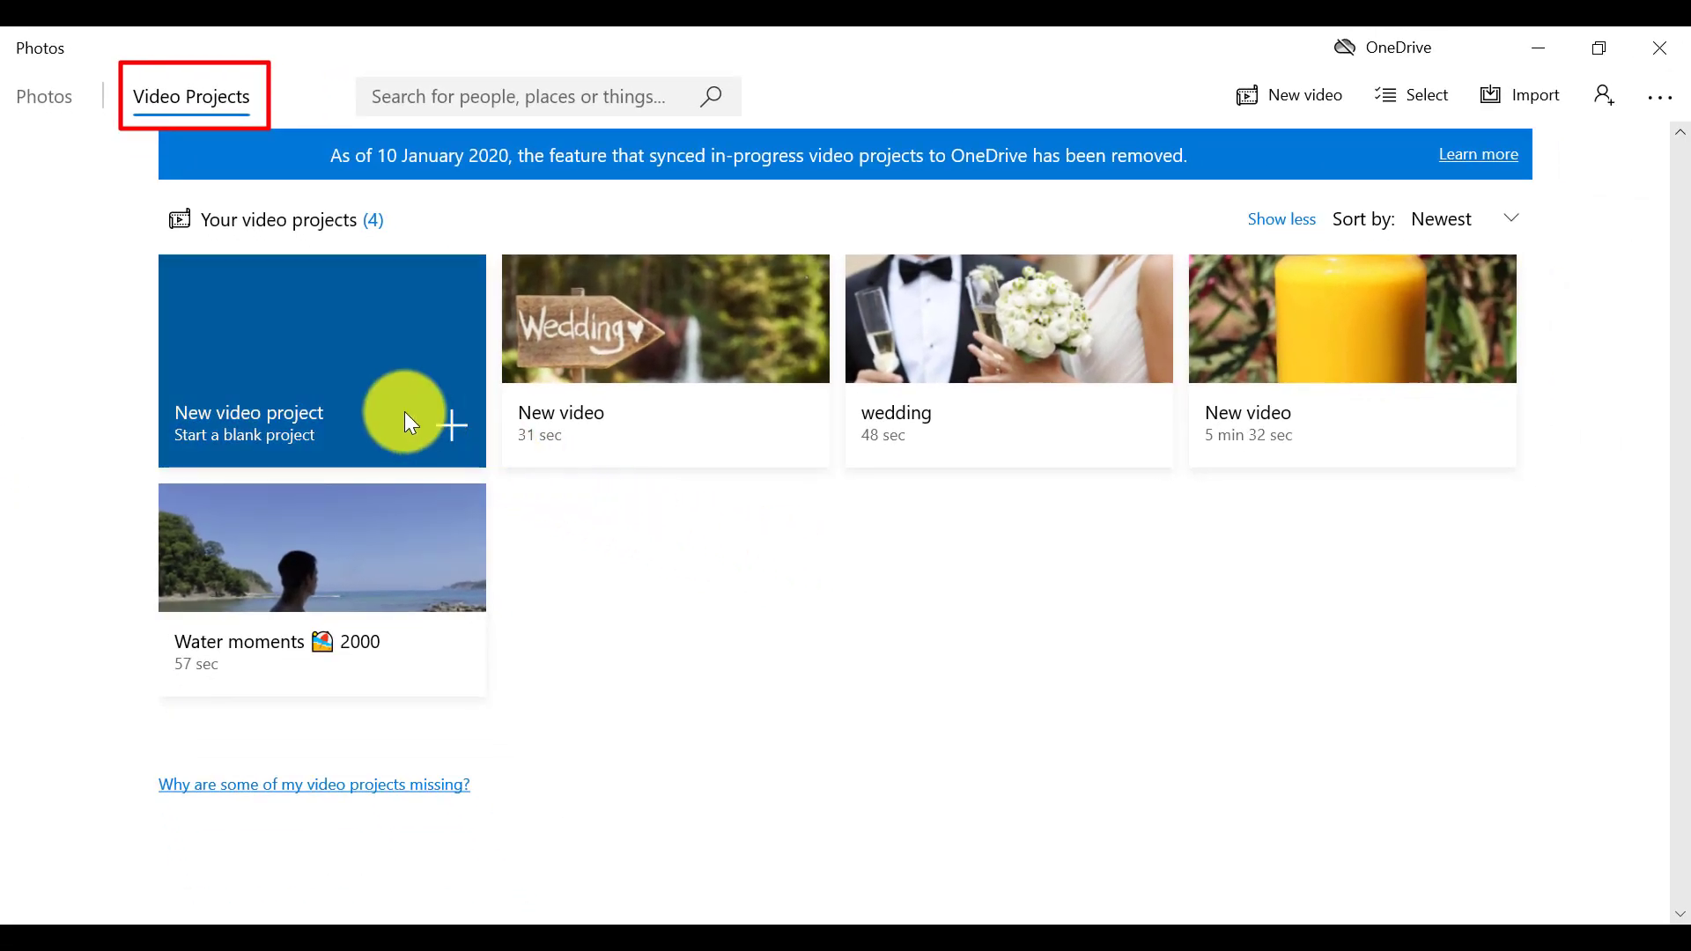
left_click(357, 387)
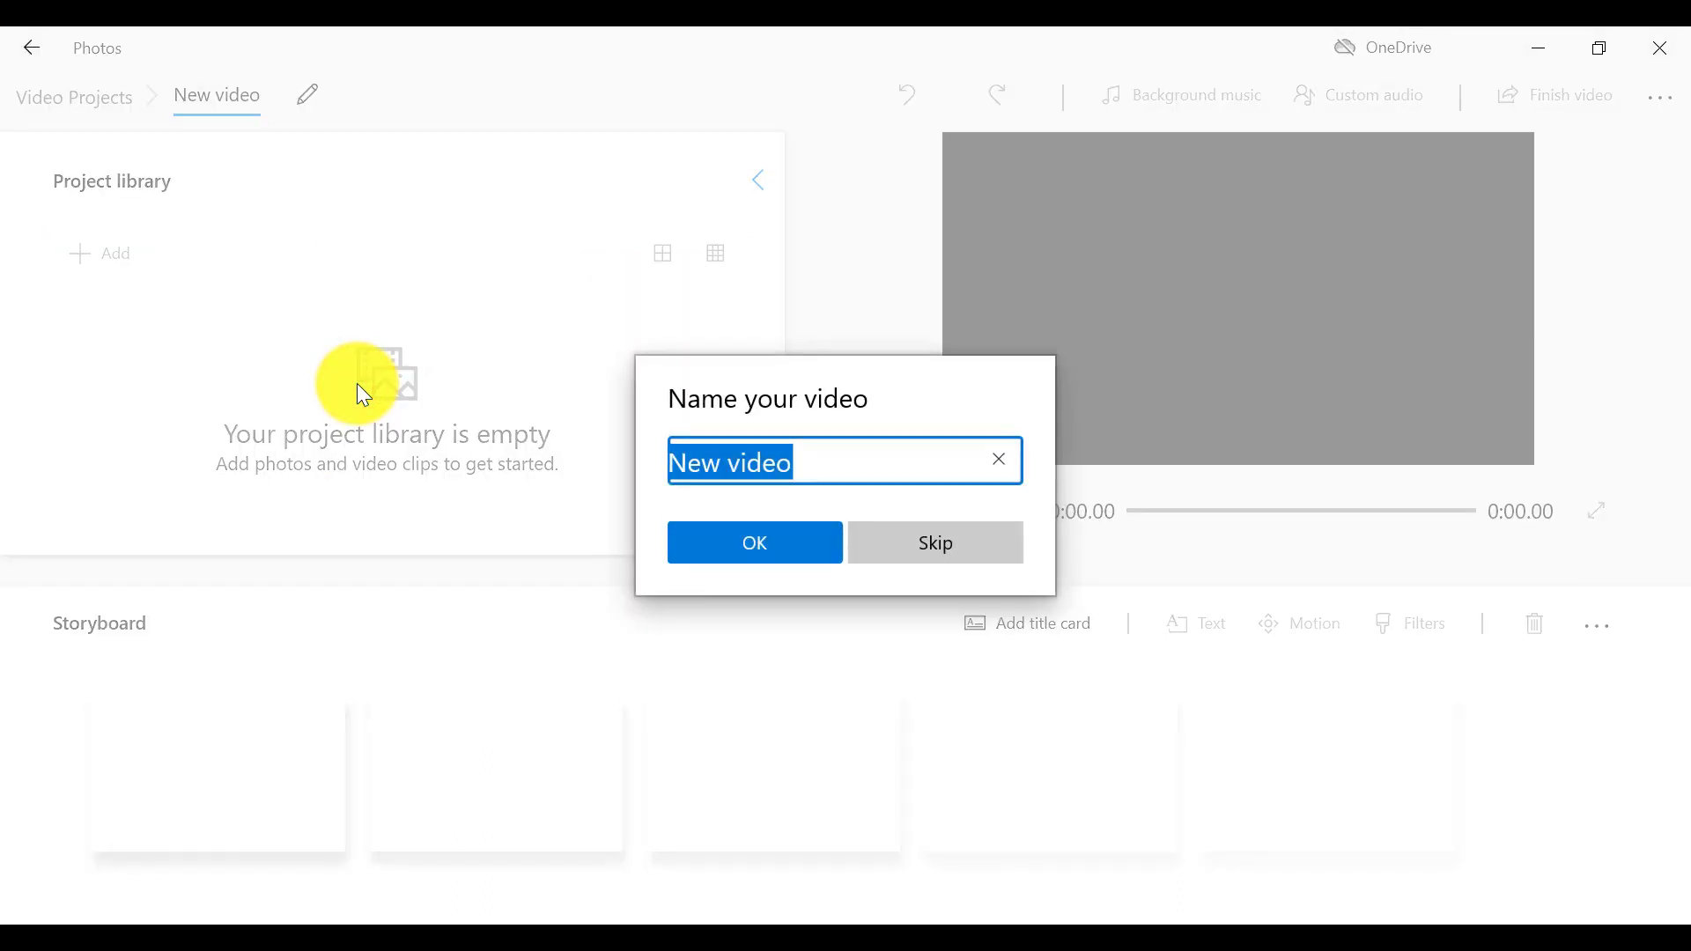
type("Wedding")
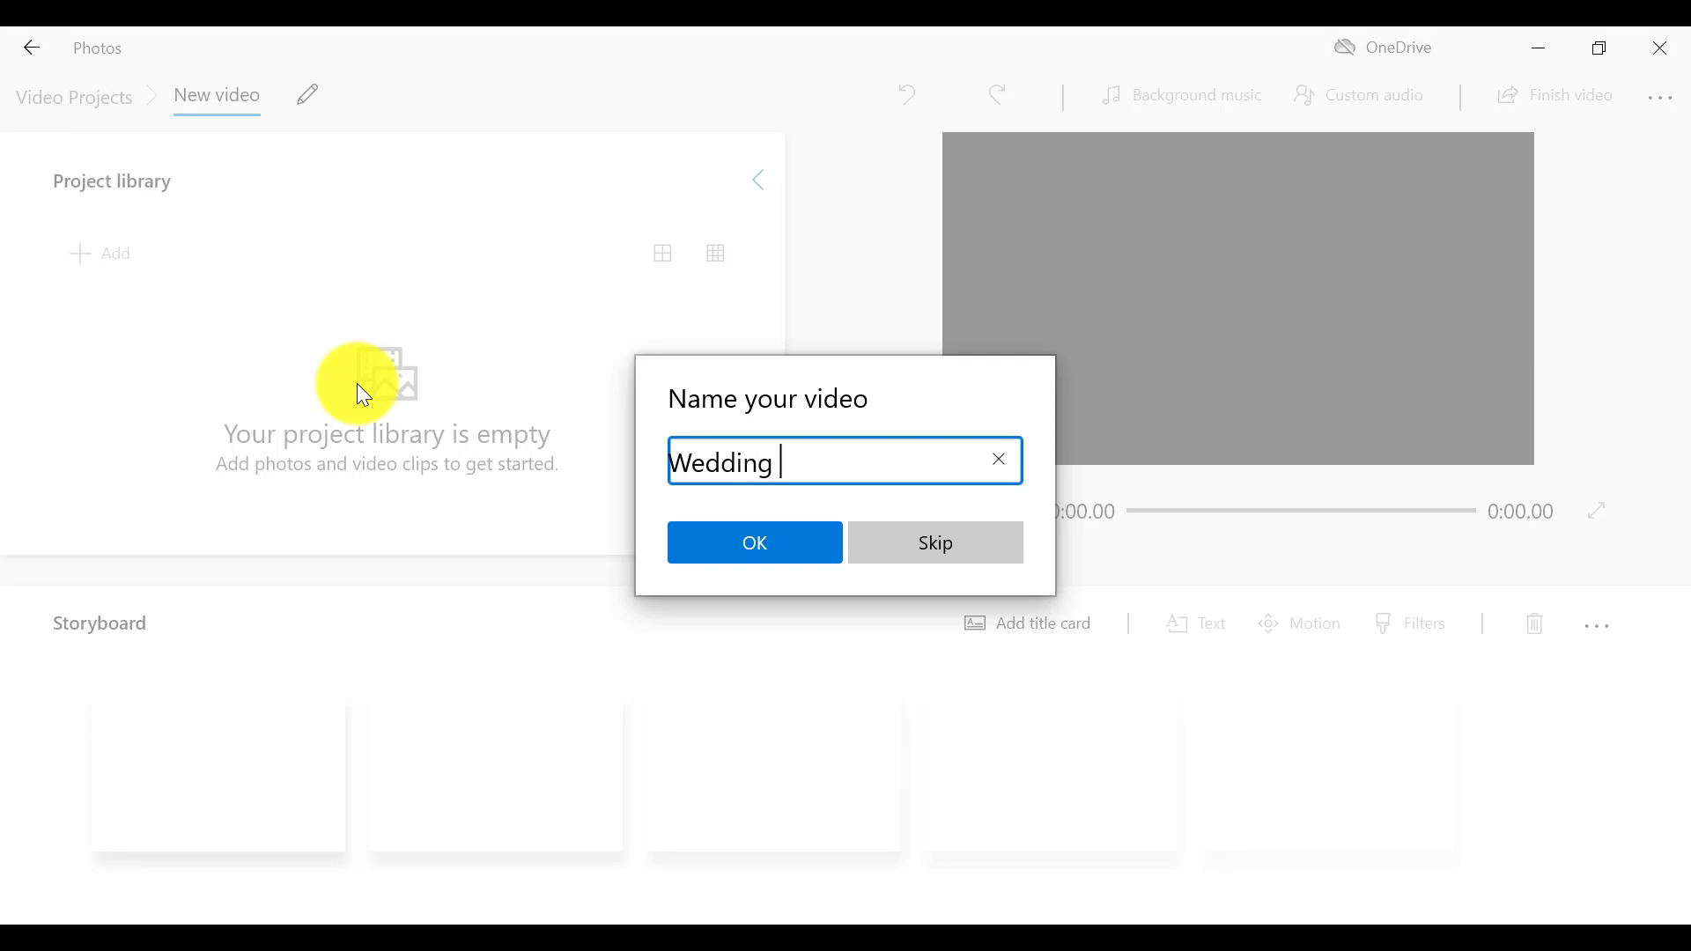
key("Return")
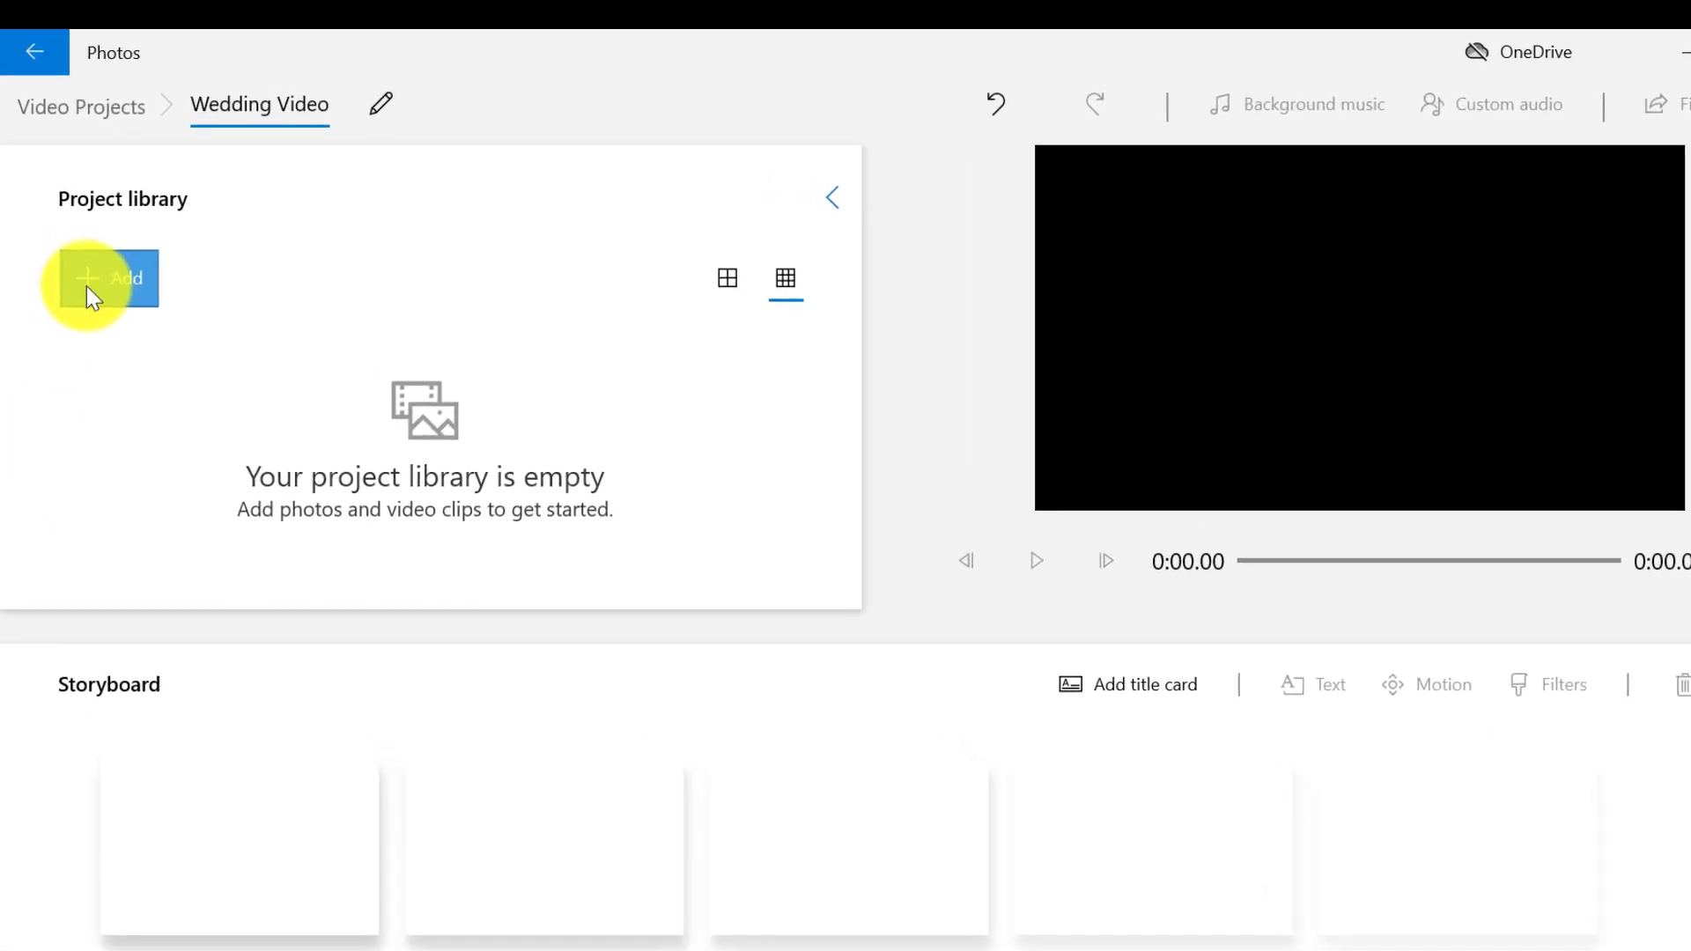
- Import the selected wedding photos and video clips from this PC into the project library
left_click(86, 287)
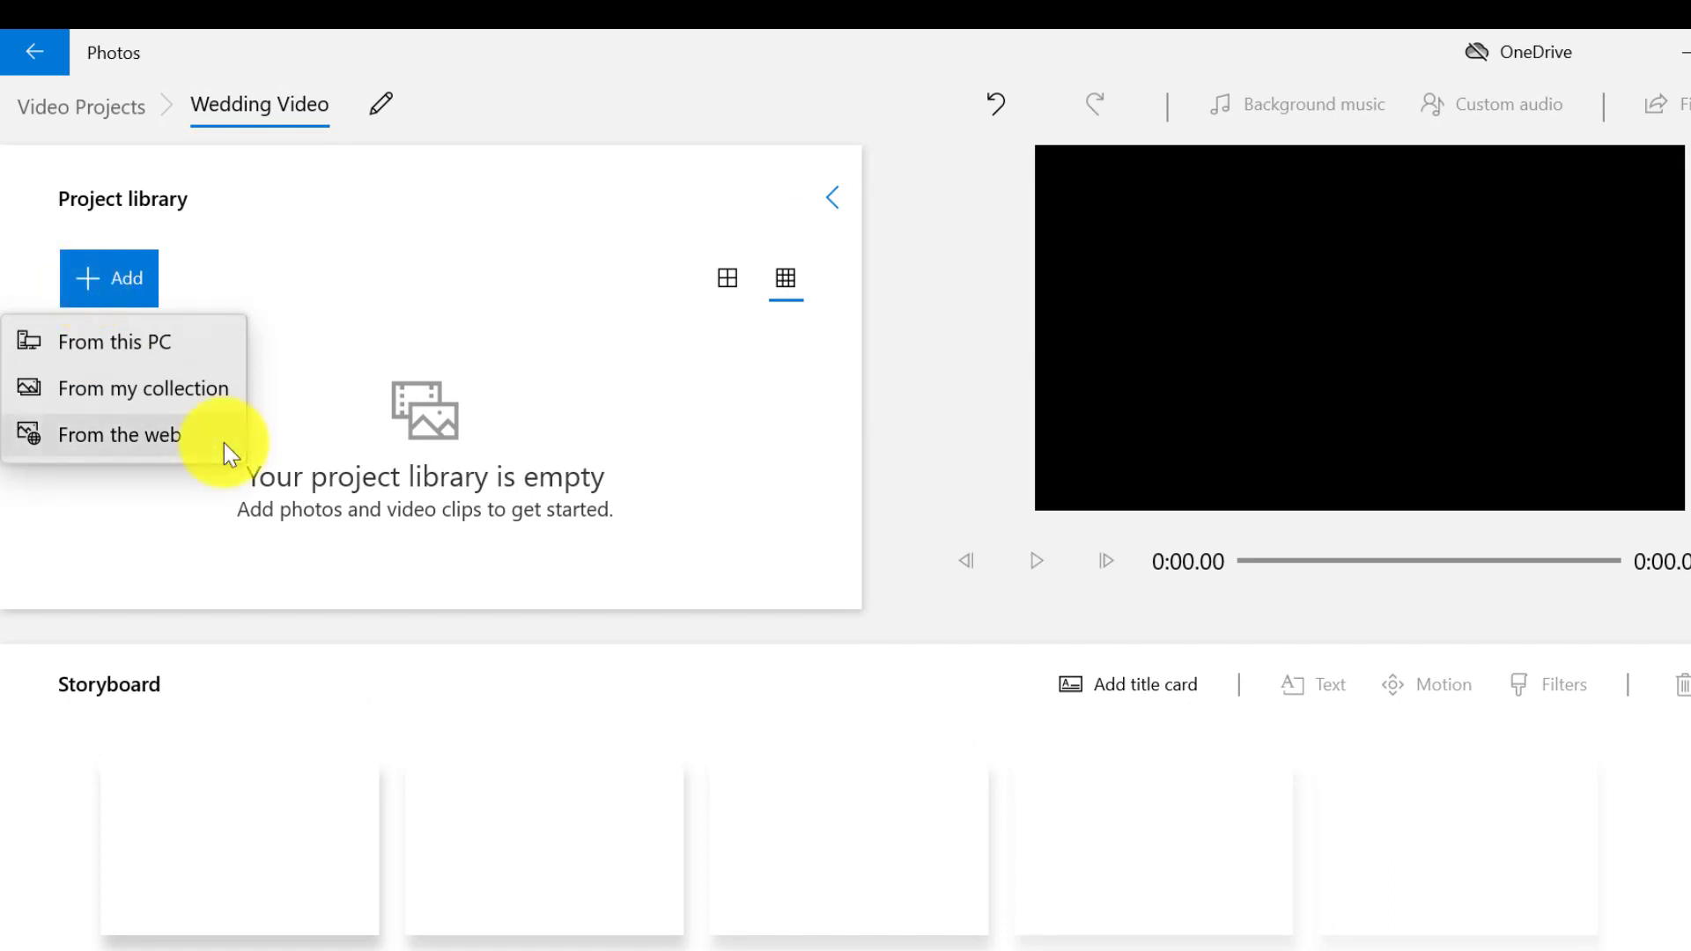
left_click(203, 340)
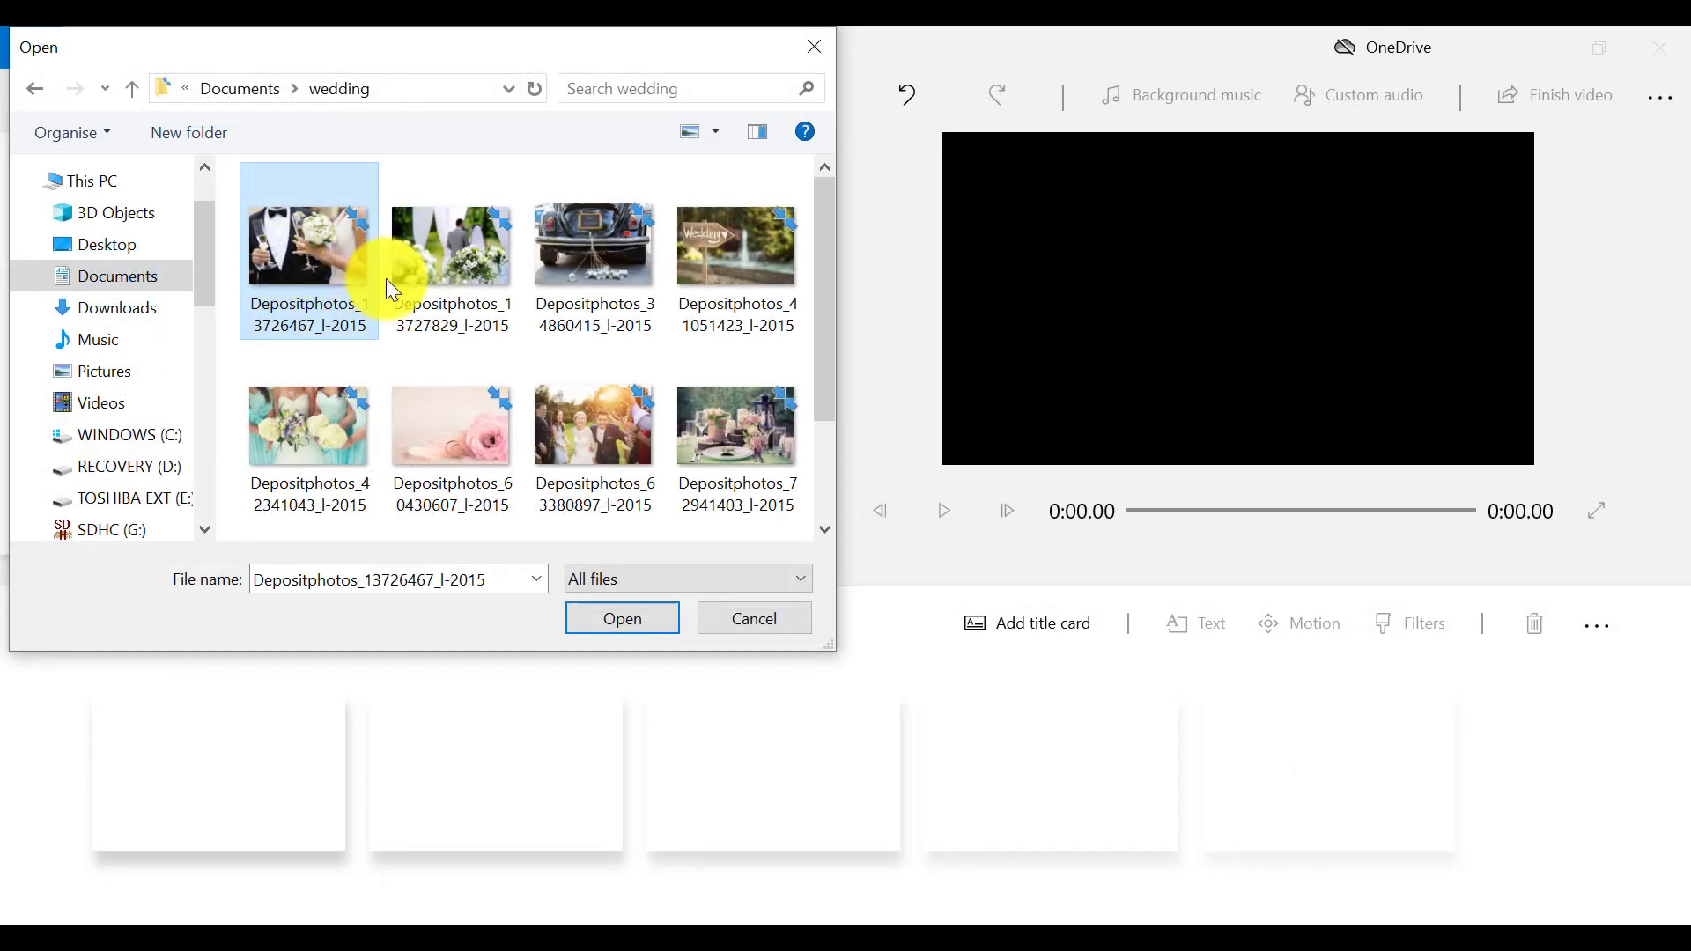
left_click(434, 285, "ctrl")
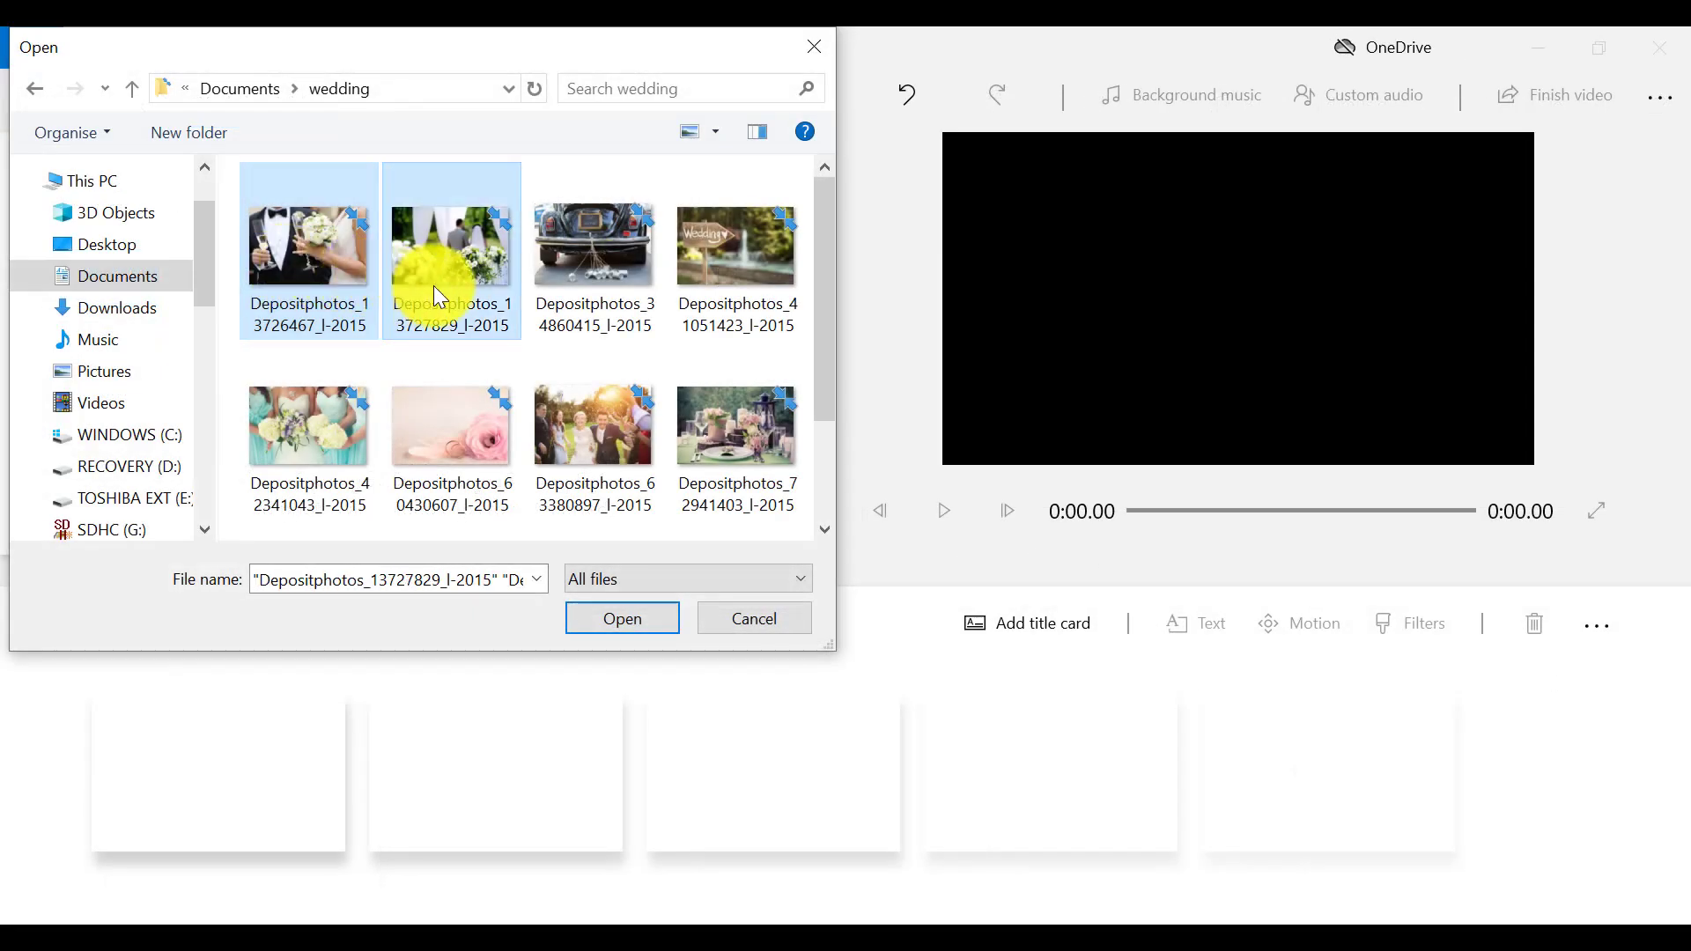
left_click(632, 303, "ctrl")
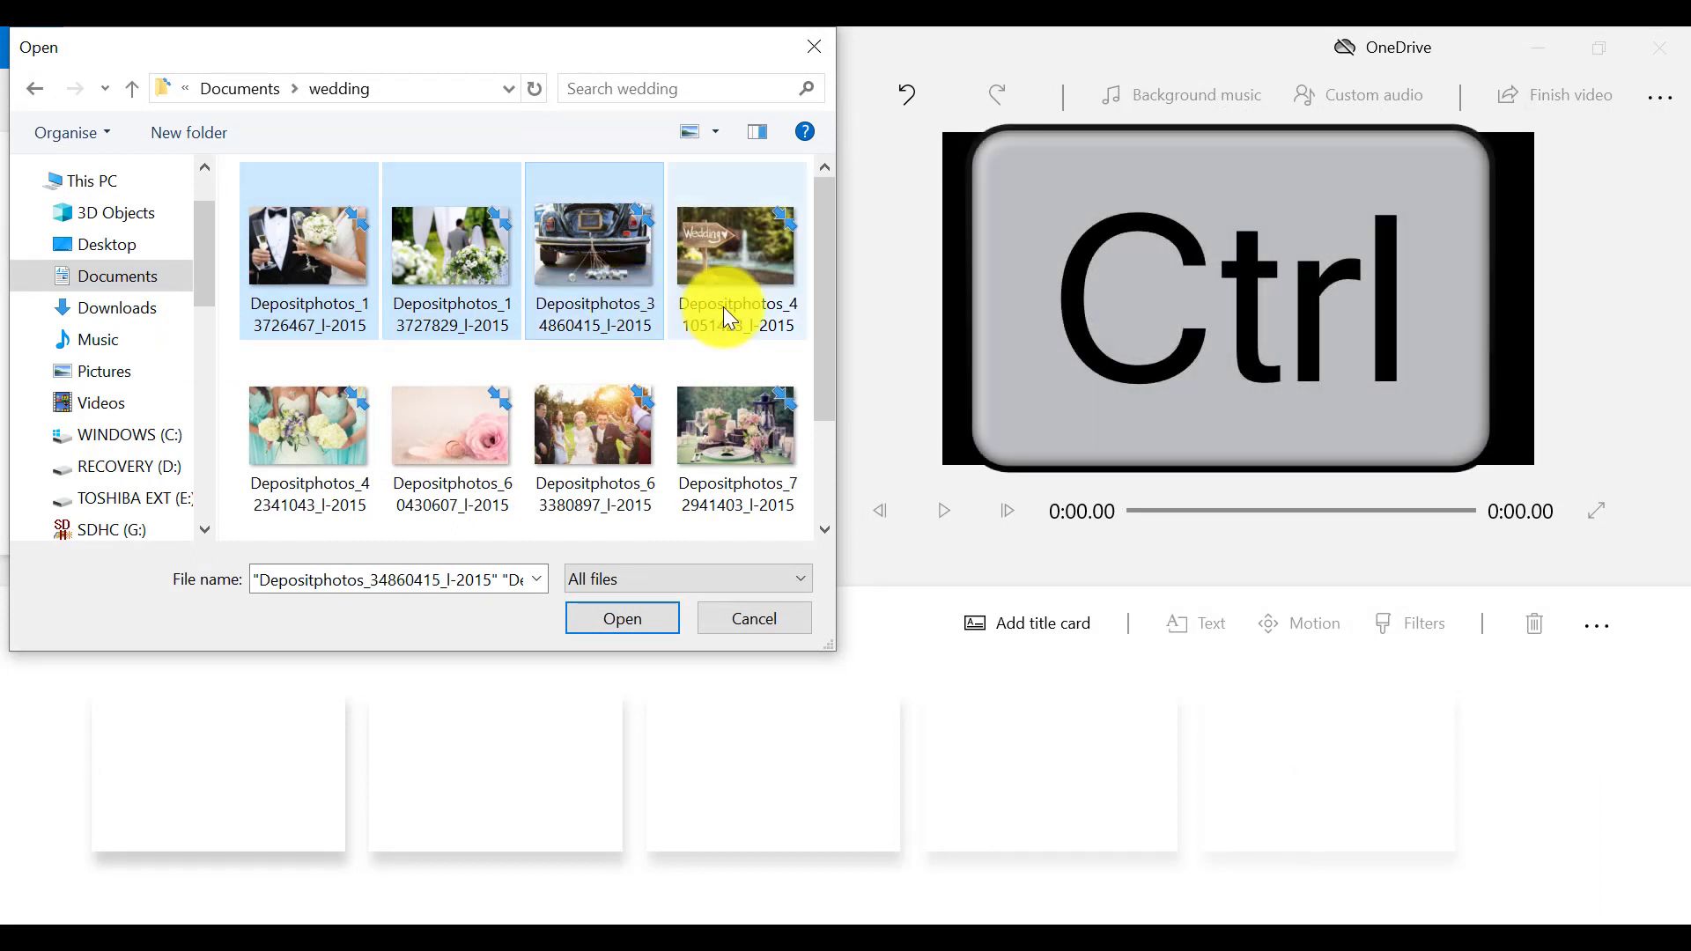
left_click(797, 321, "ctrl")
left_click_drag(821, 350, 338, 299)
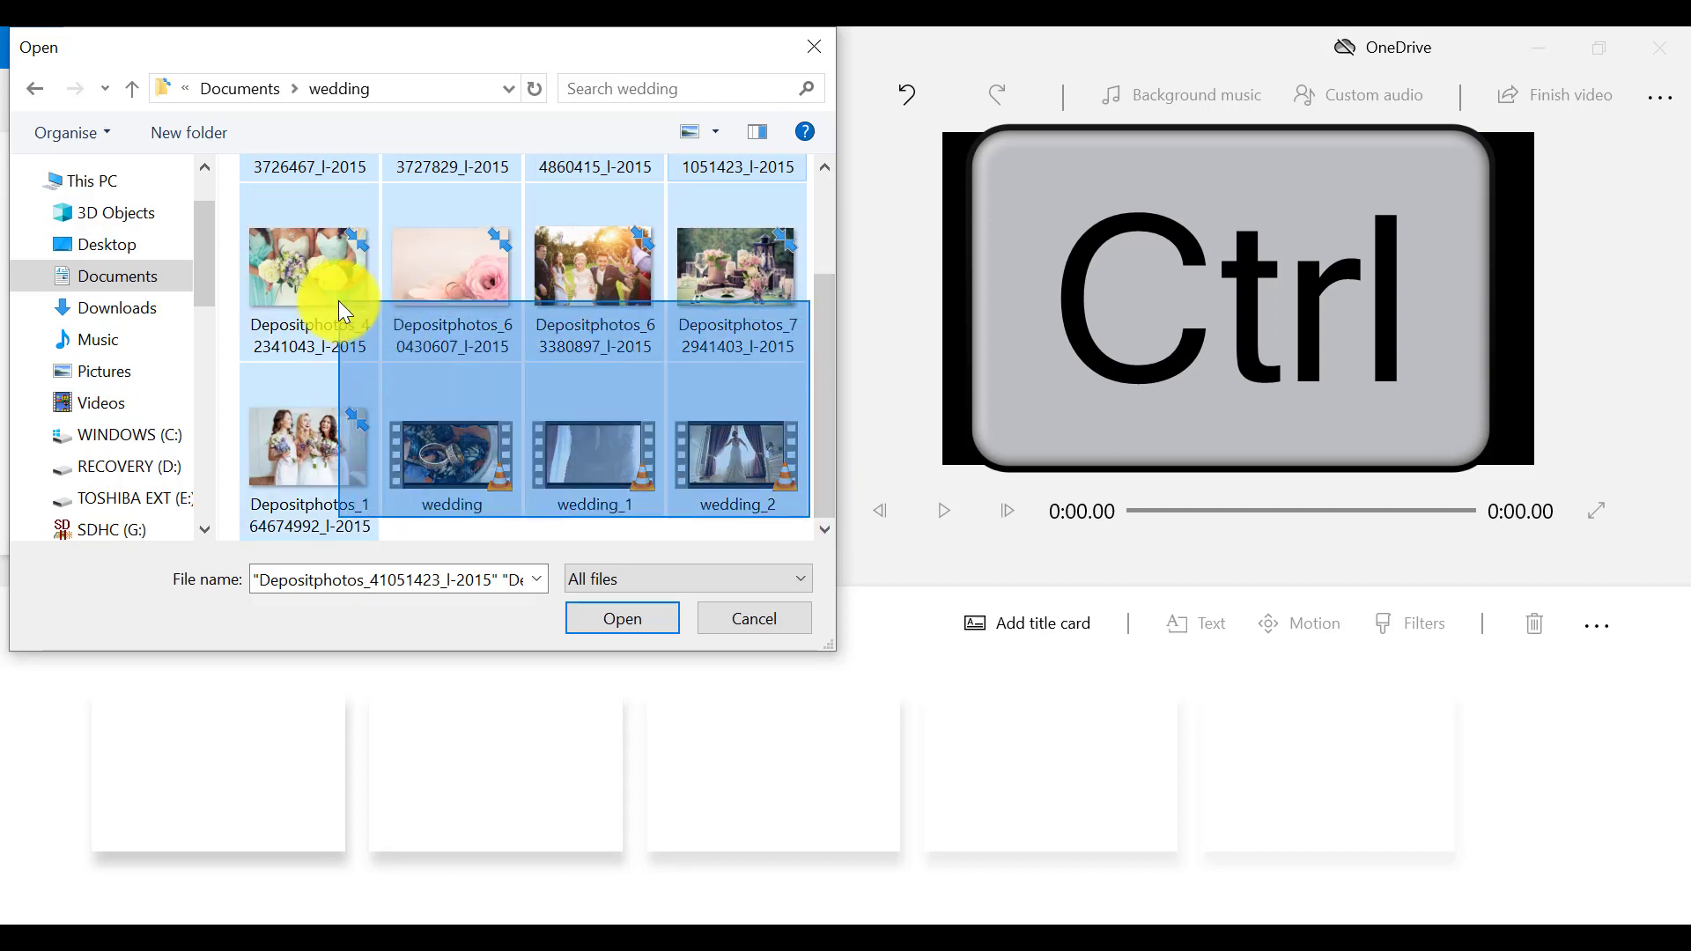
scroll(826, 293, "up", 2)
left_click_drag(826, 293, 828, 413)
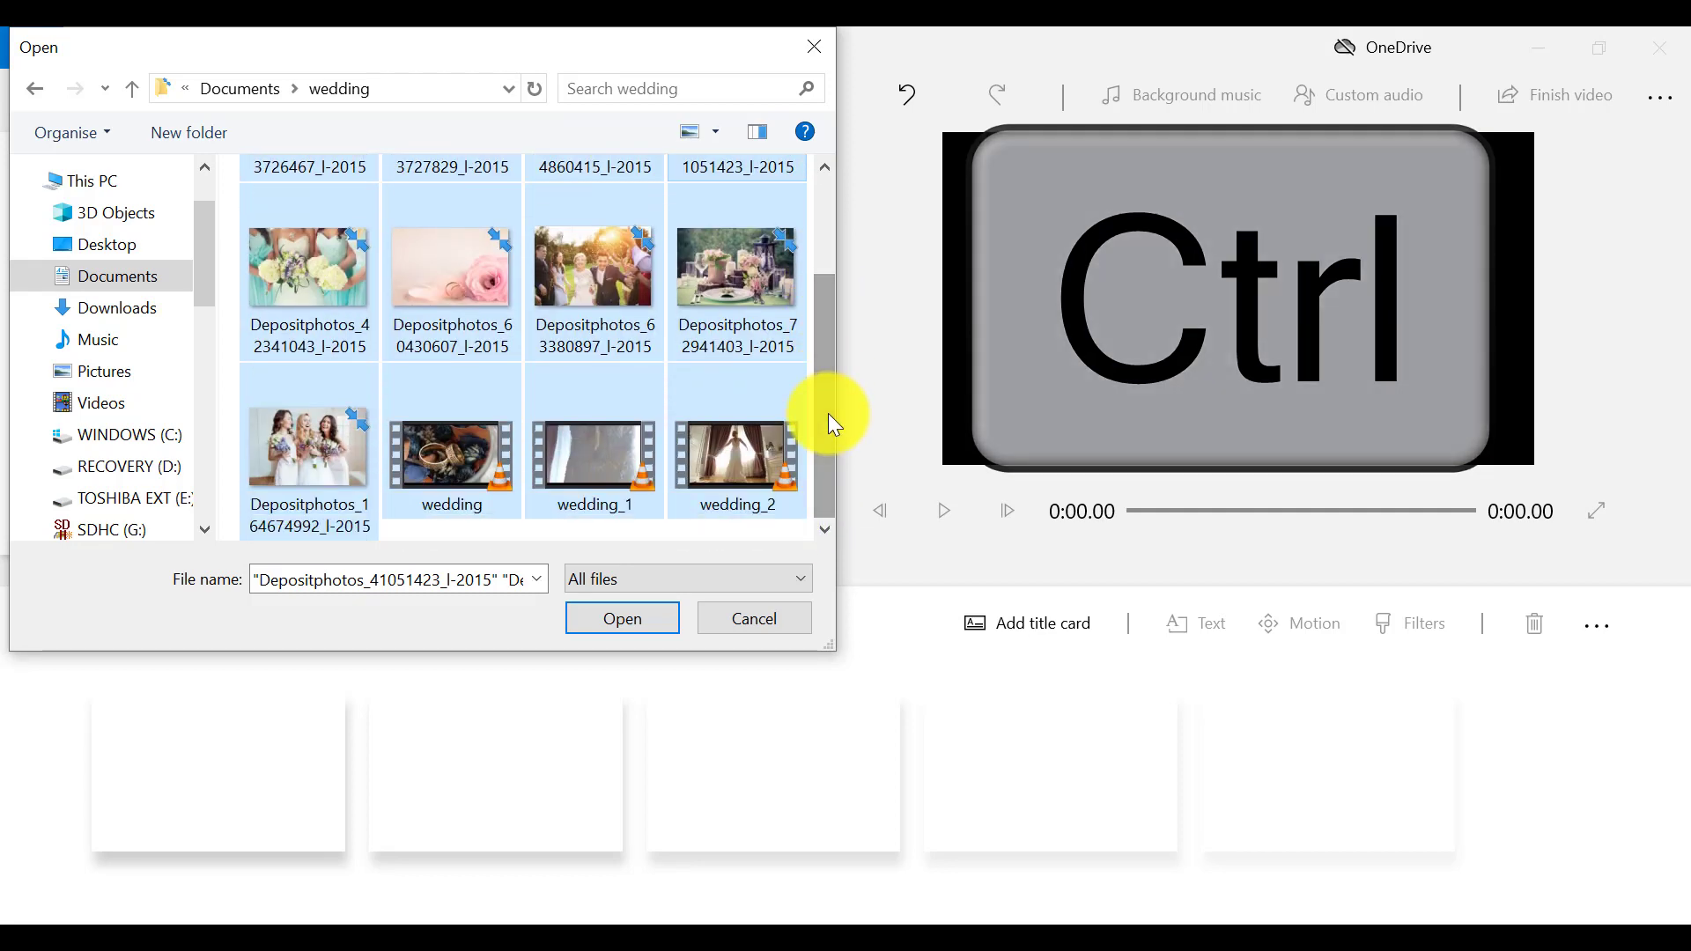
left_click(633, 616)
scroll(777, 458, "down", 2)
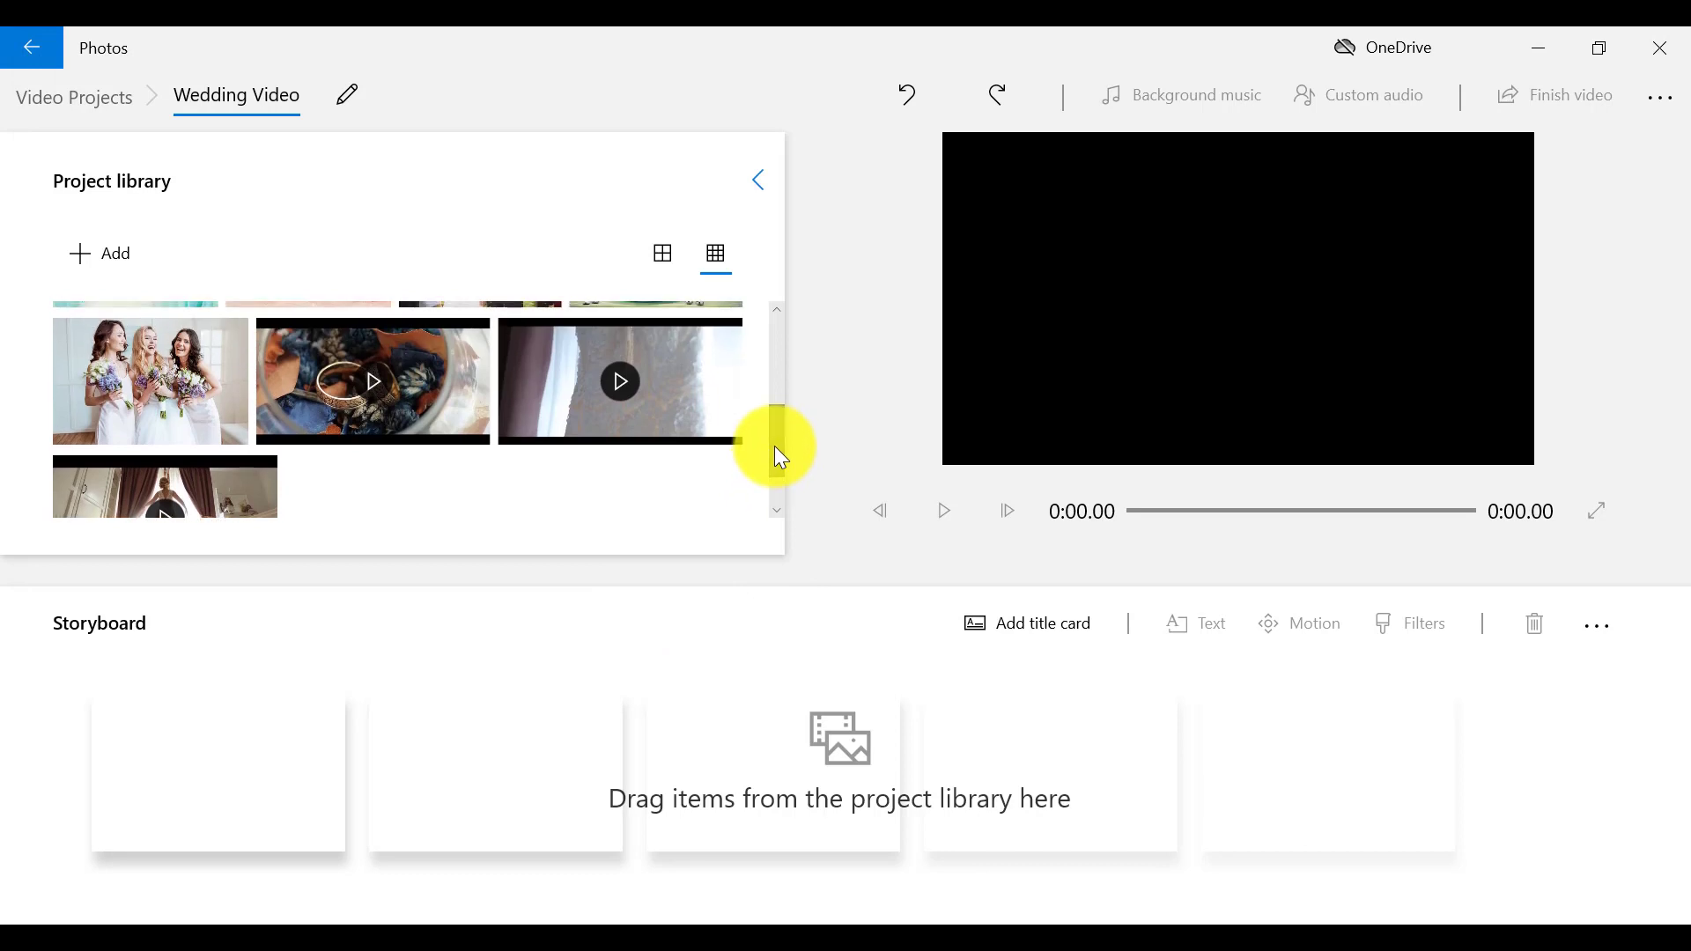
- Place the 9.43-second wedding_1 clip on the storyboard as the first item
left_click(710, 359)
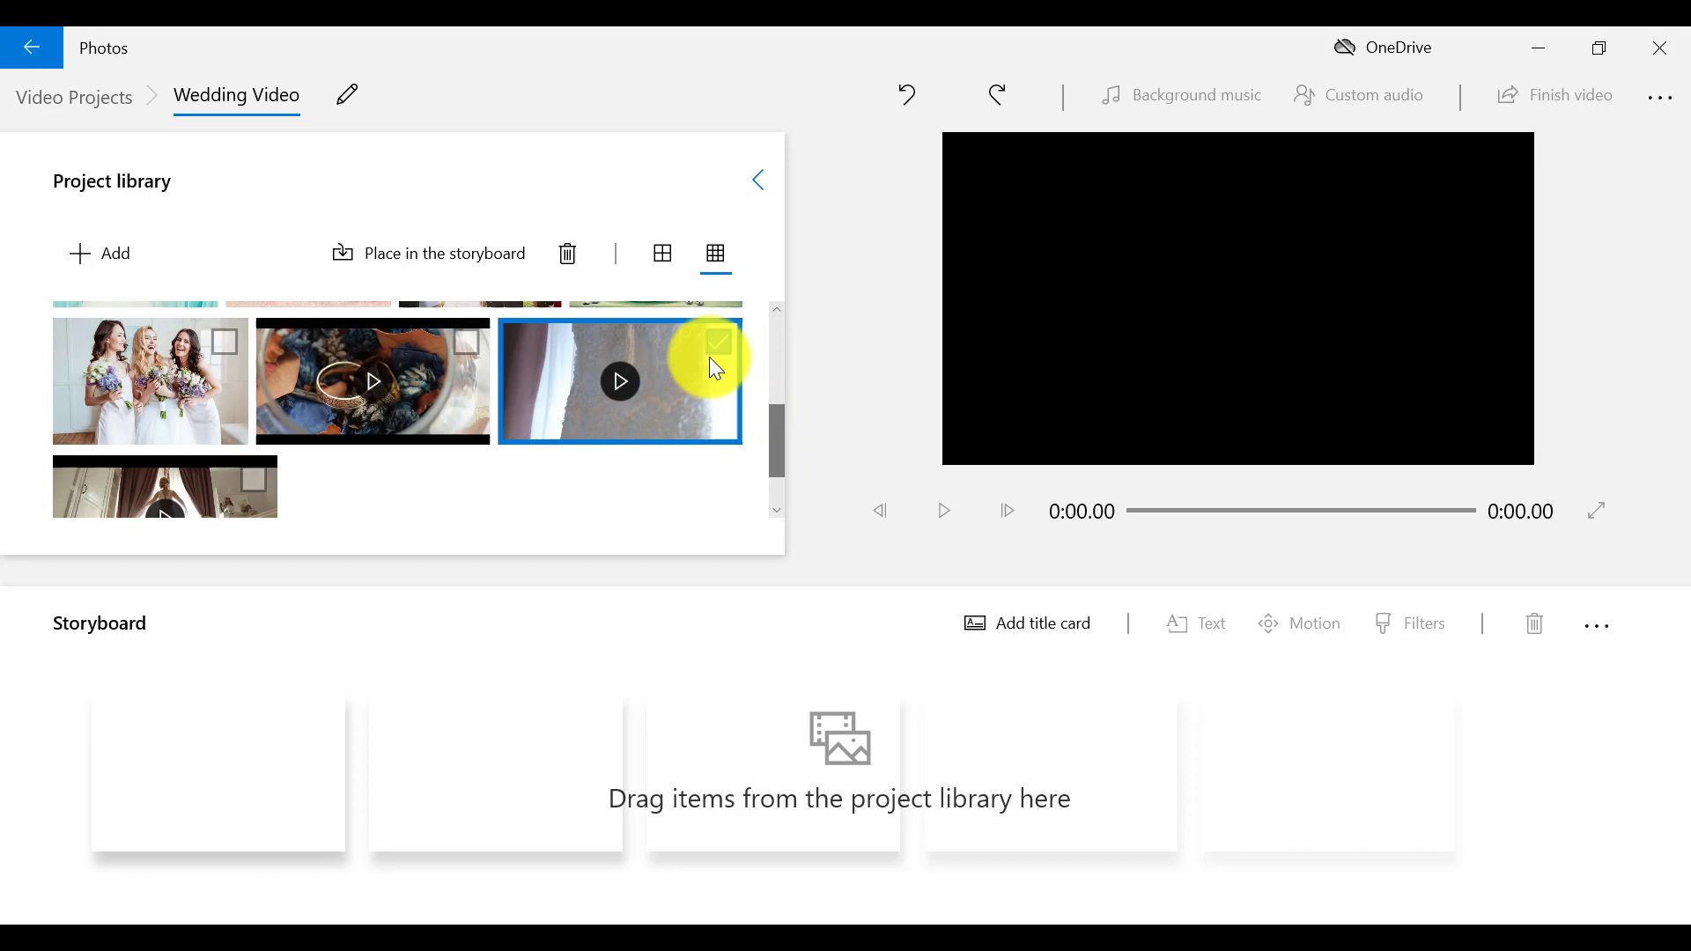
left_click(509, 262)
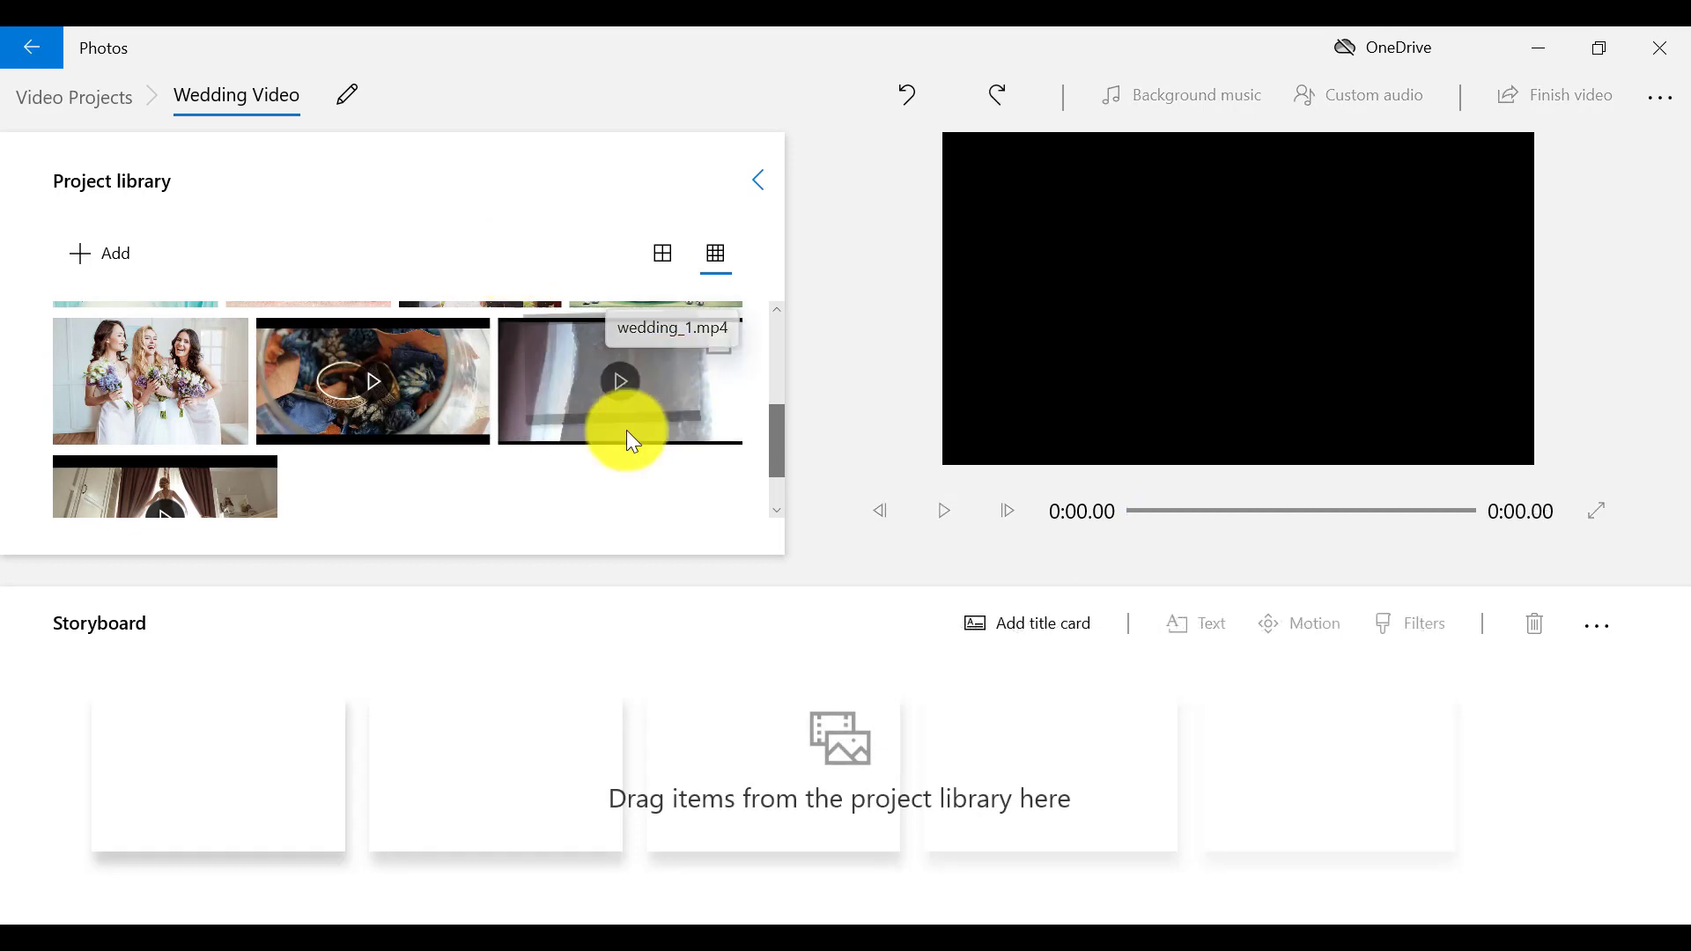
left_click_drag(626, 430, 255, 790)
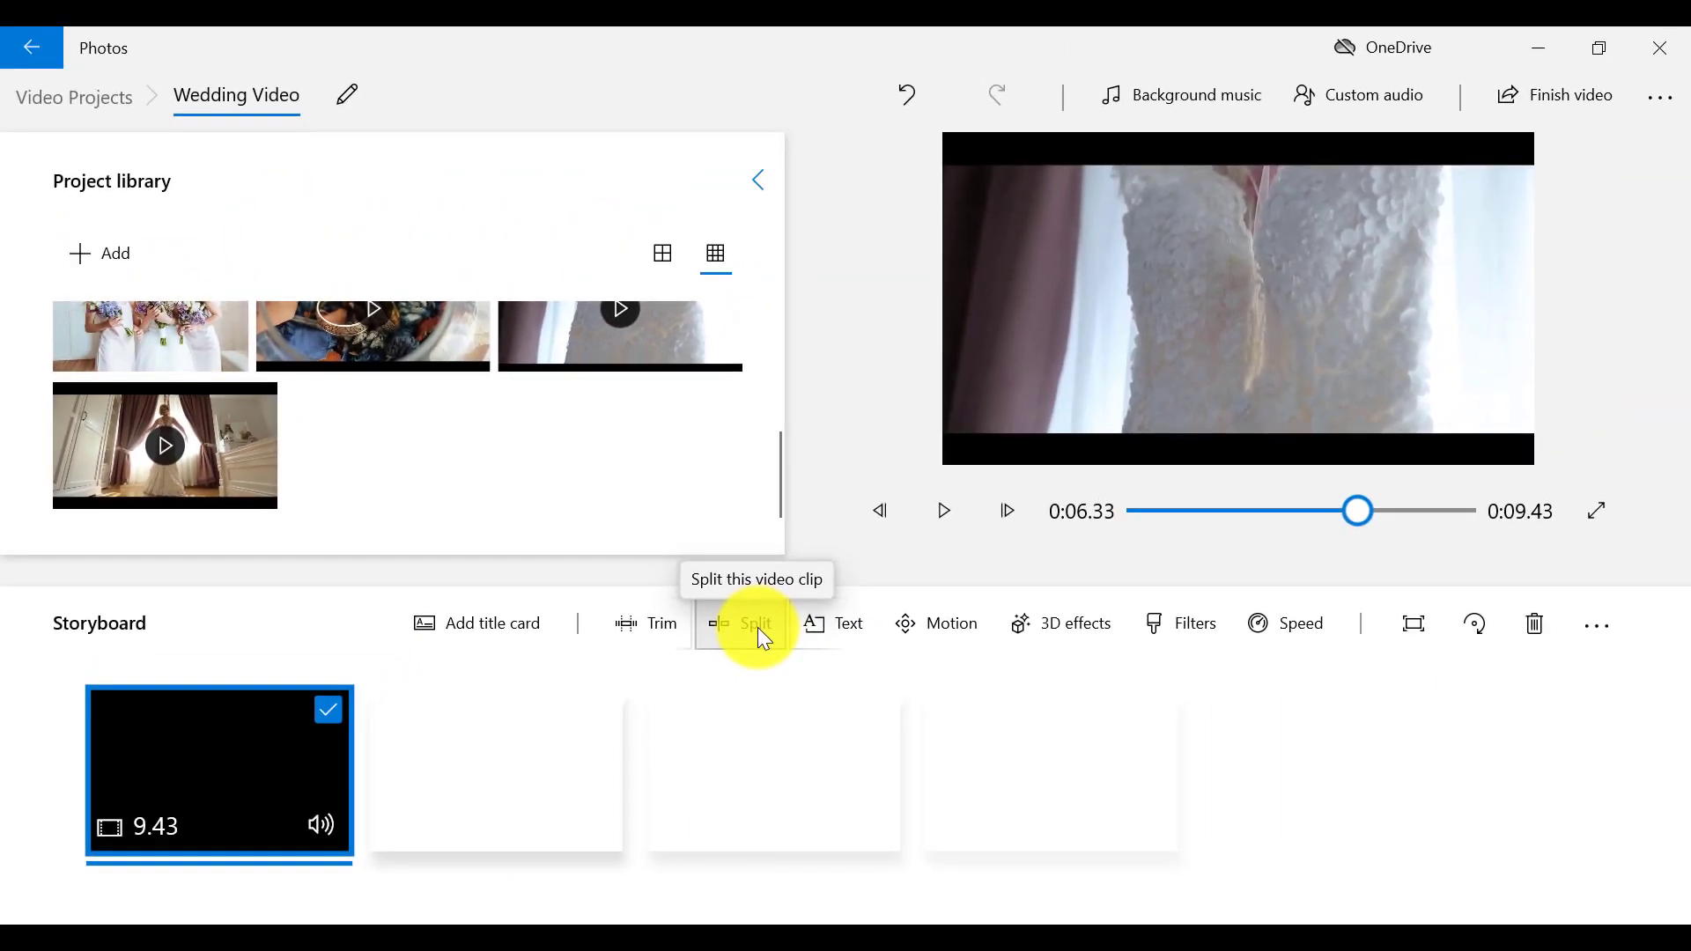
- Split the wedding dress clip at about 0:04.70 into 4.7- and 4.73-second parts
left_click(758, 627)
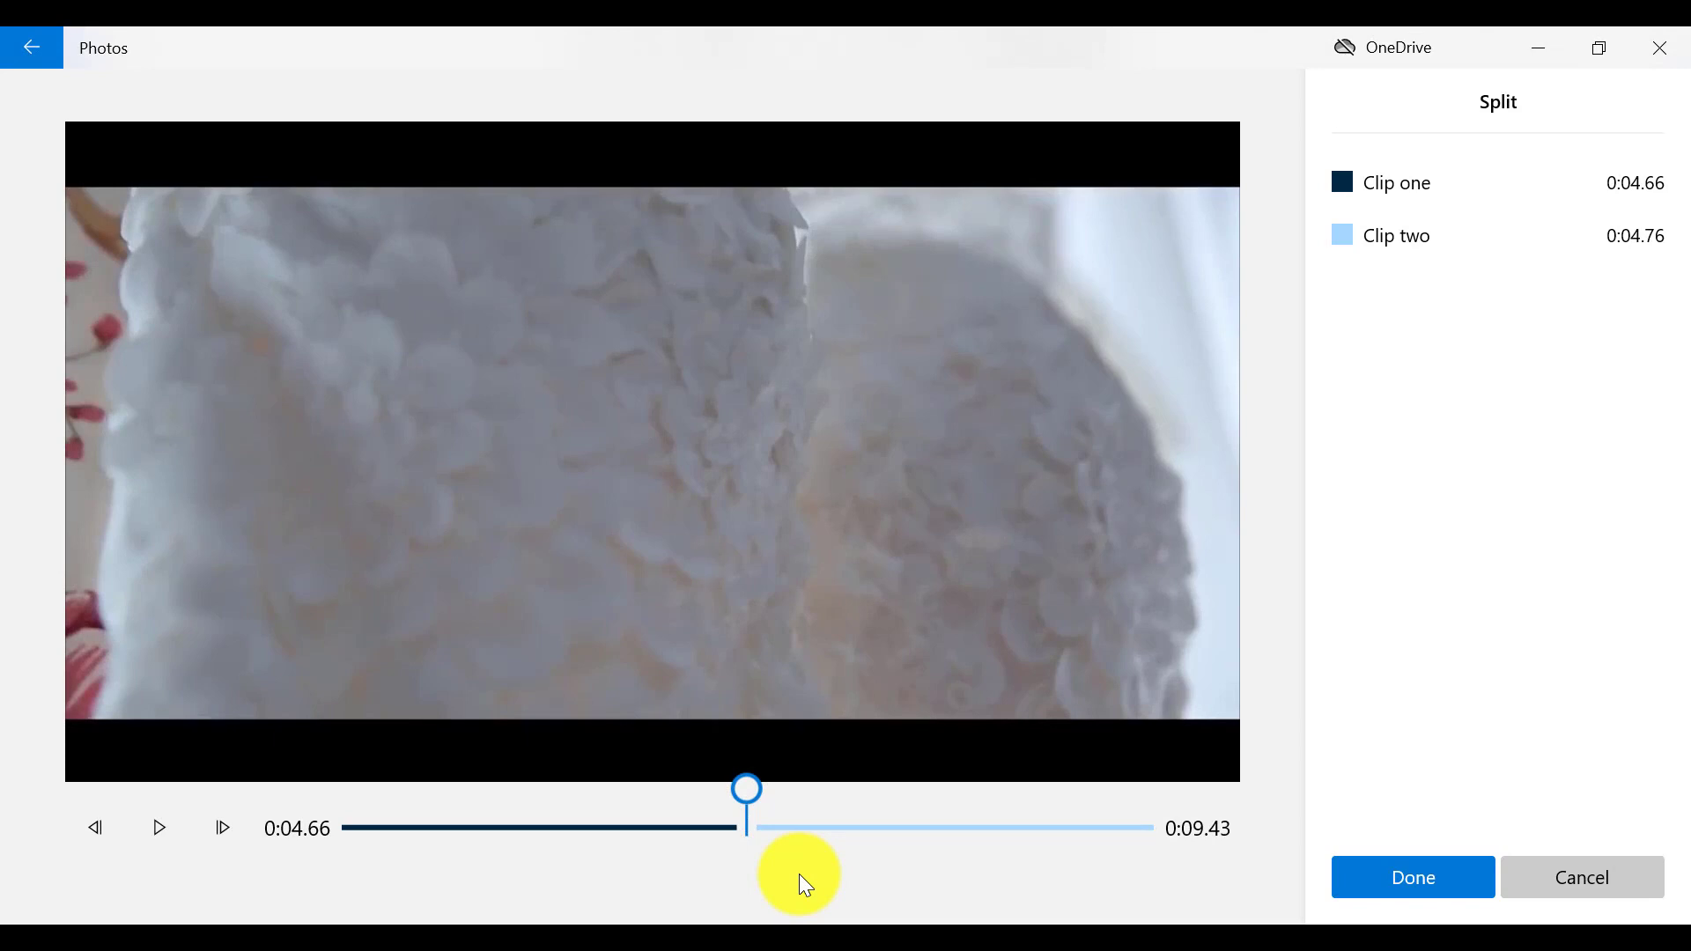
mouse_move(755, 793)
left_mouse_down()
mouse_move(969, 809)
mouse_move(740, 794)
mouse_move(952, 808)
mouse_move(755, 784)
left_mouse_up()
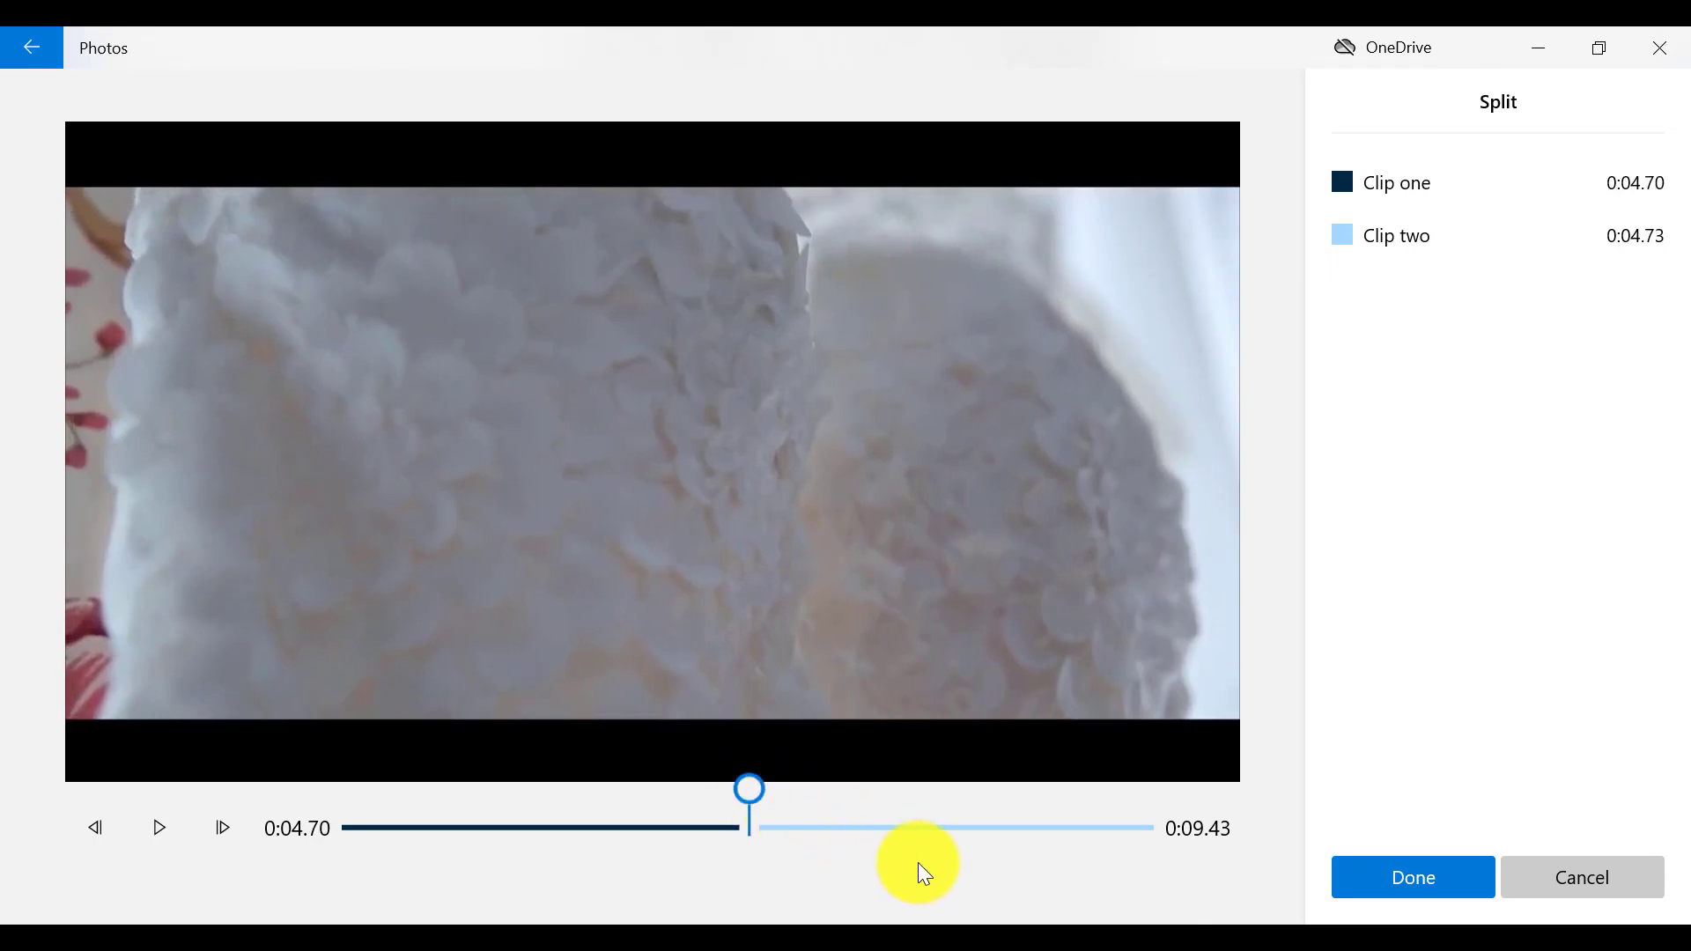
left_click(1422, 879)
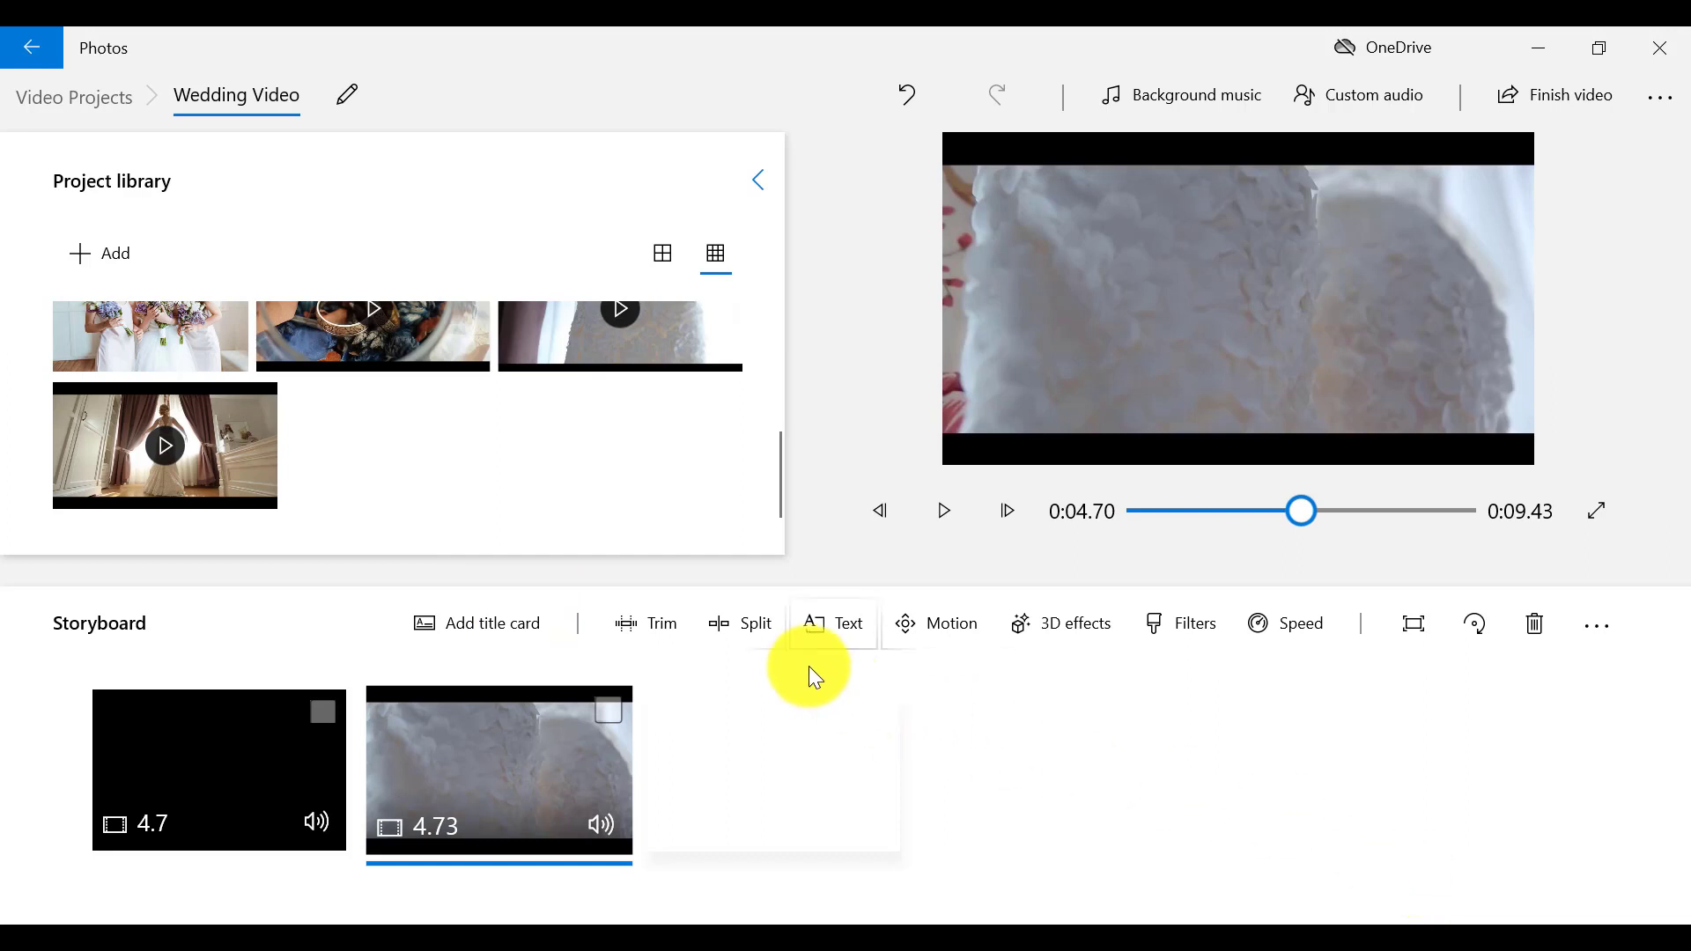
- Split the 4.73-second part at about 0:02.46 into 2.47- and 2.27-second clips
left_click(766, 630)
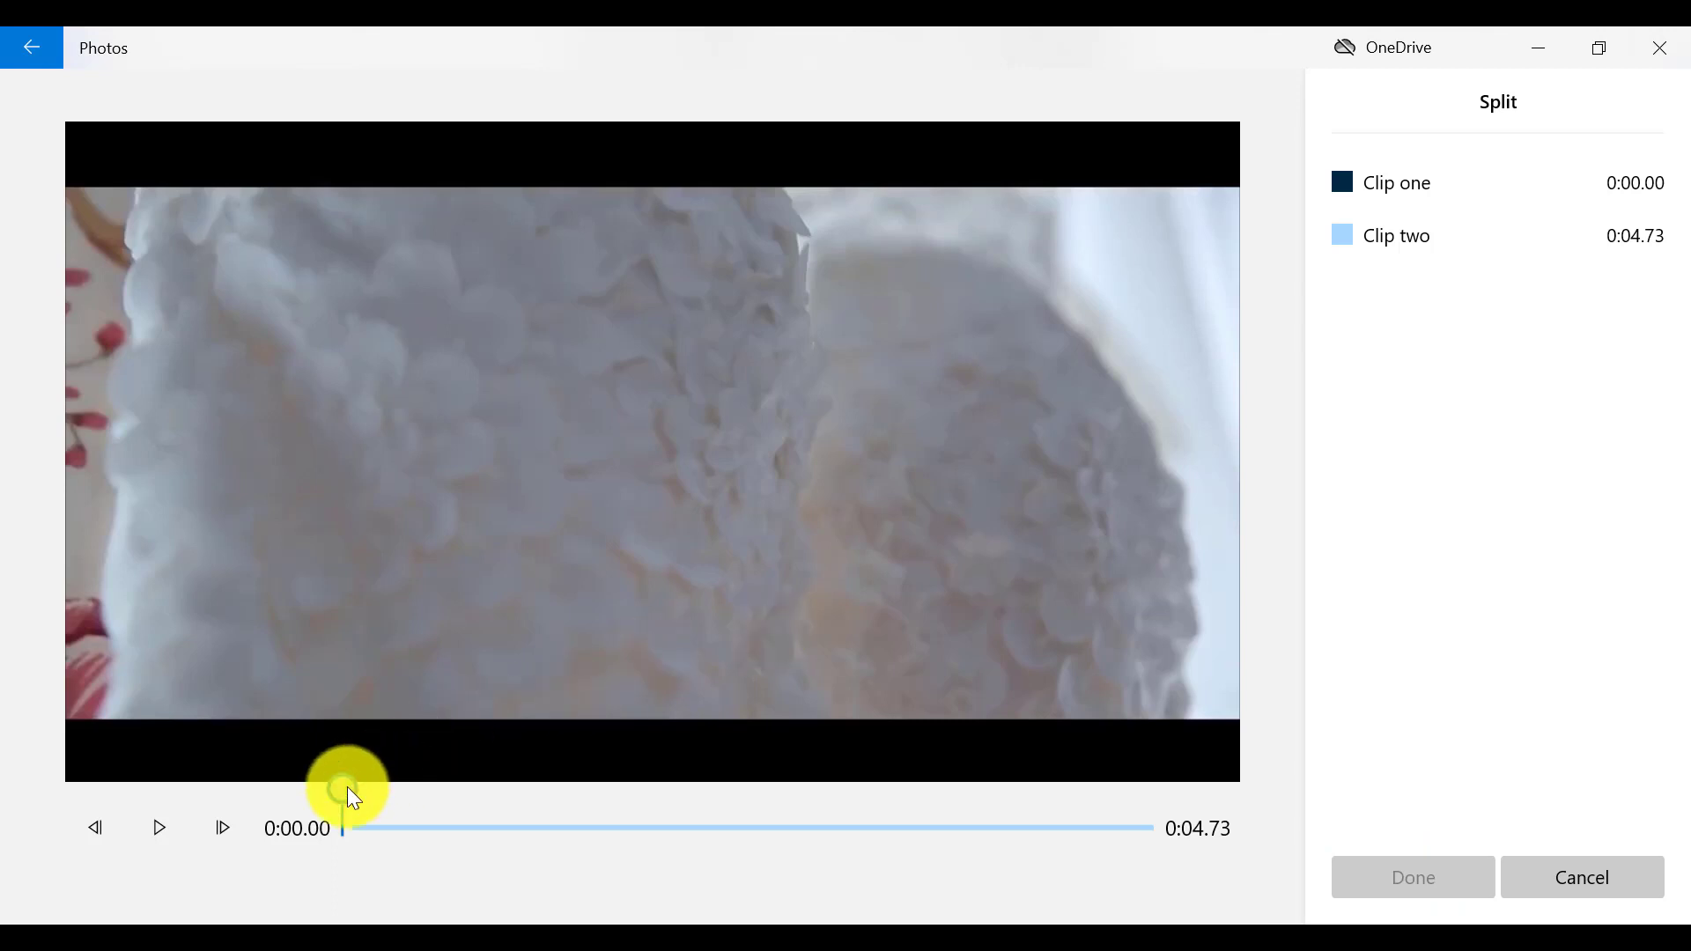
left_click_drag(348, 787, 777, 815)
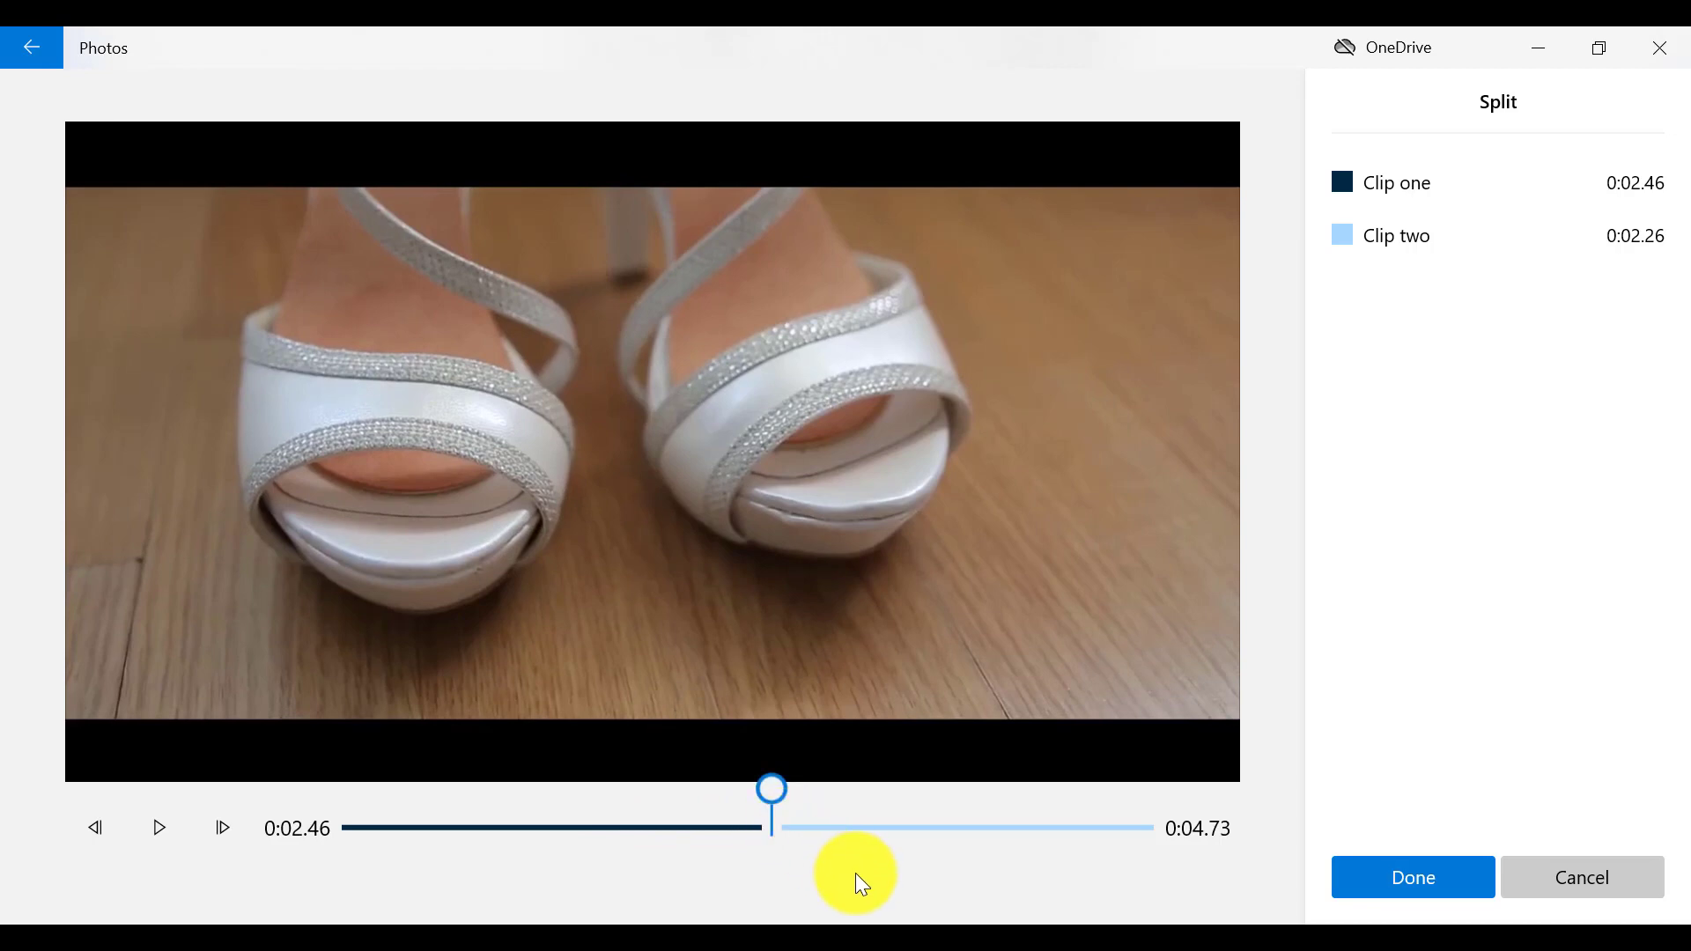
left_click(1375, 879)
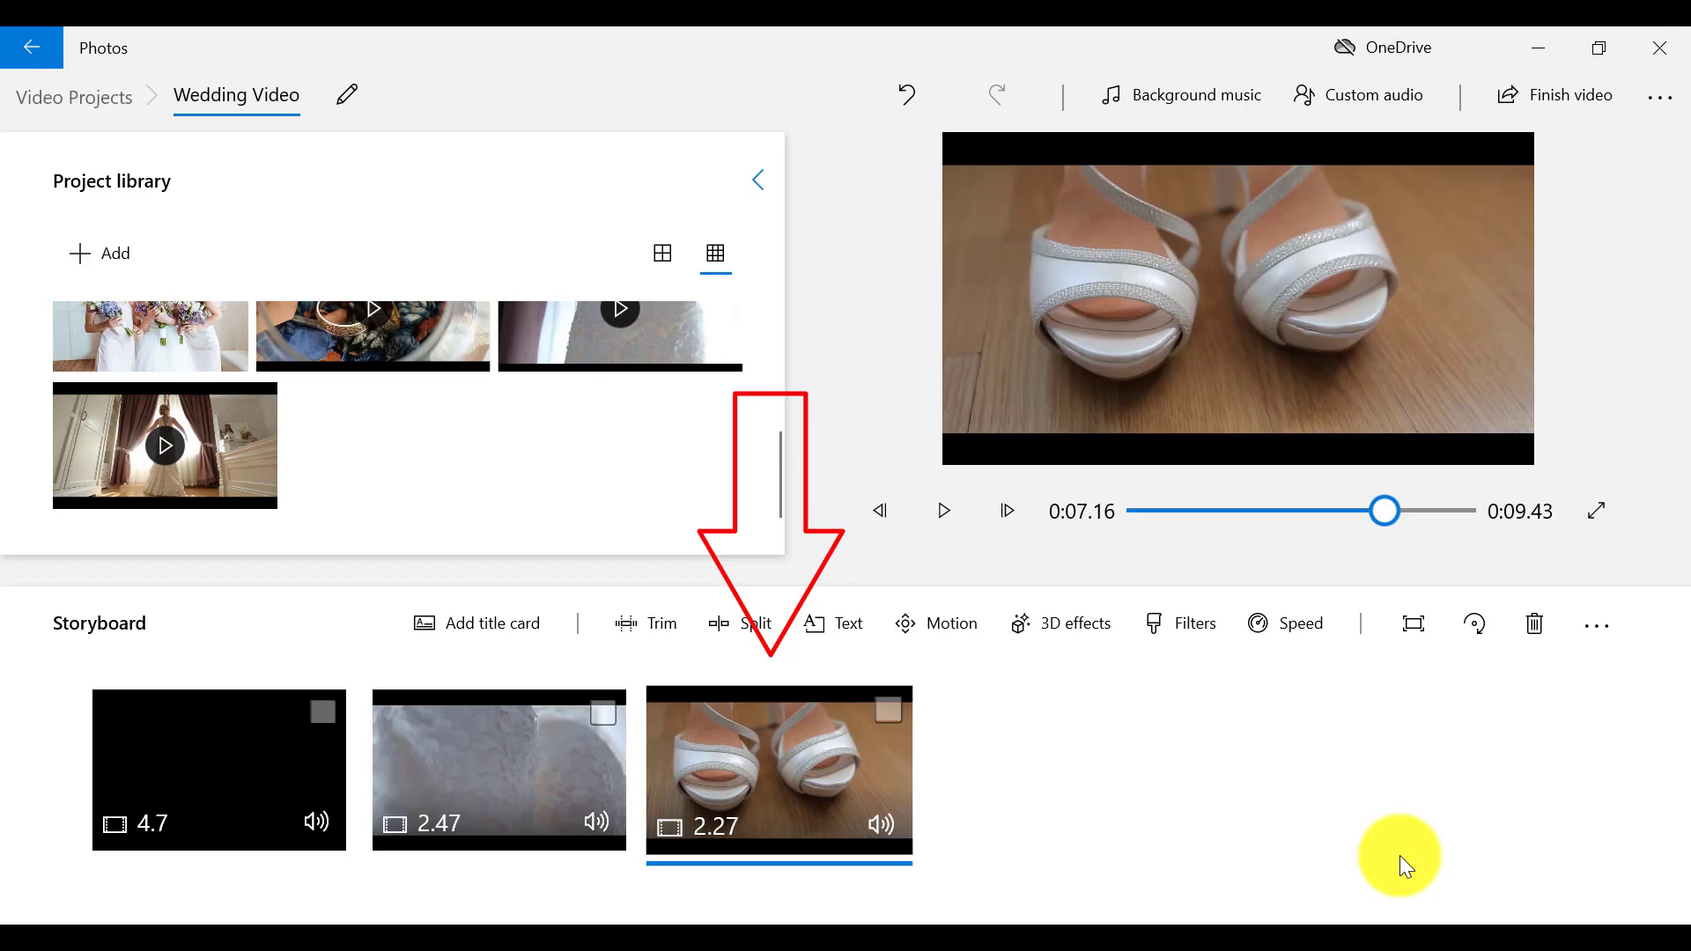
- Remove the 2.47-second dress part, leaving the 4.7- and 2.27-second clips (6.96 seconds)
key("ctrl+z")
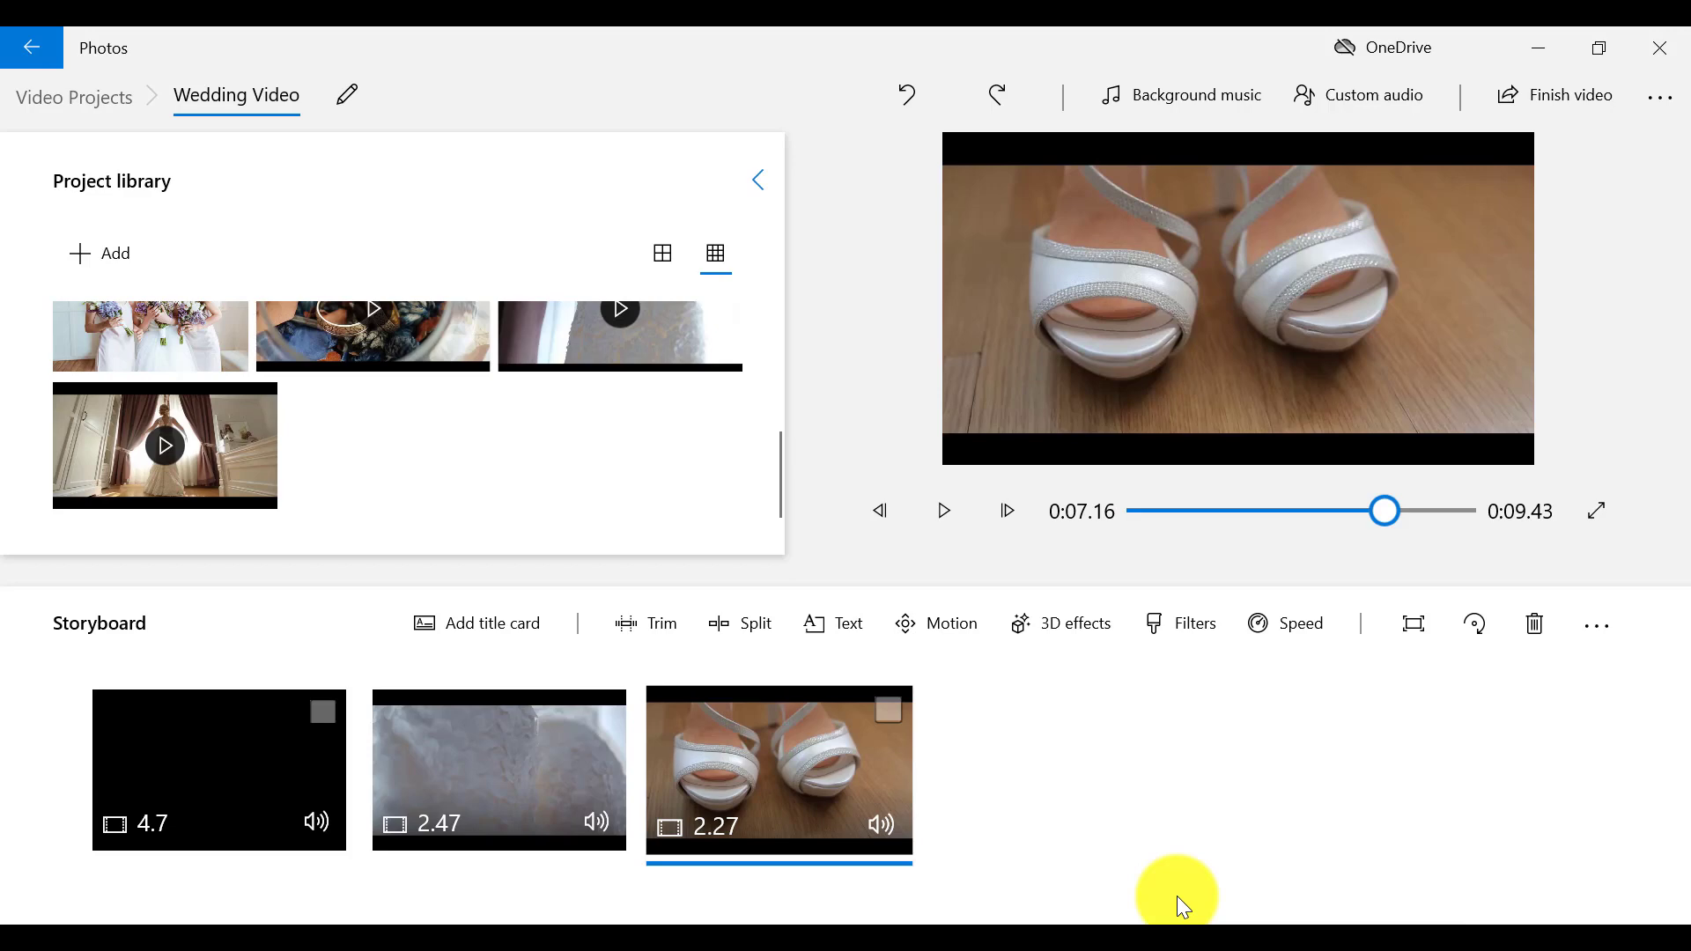
left_click(573, 775)
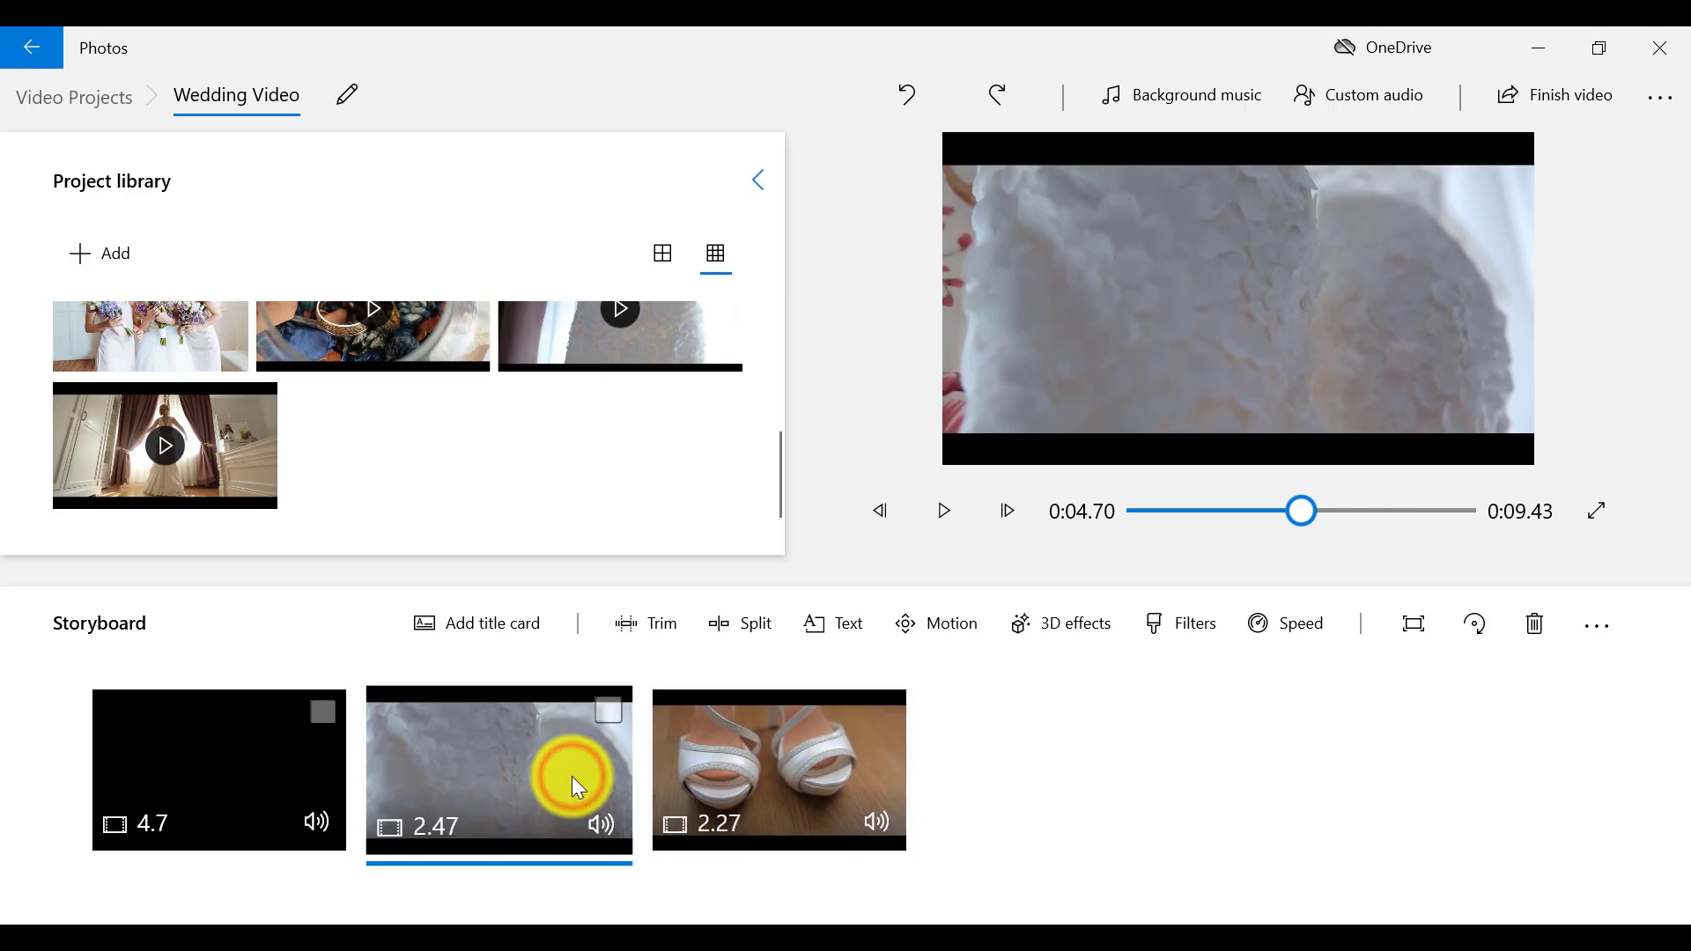
key("Delete")
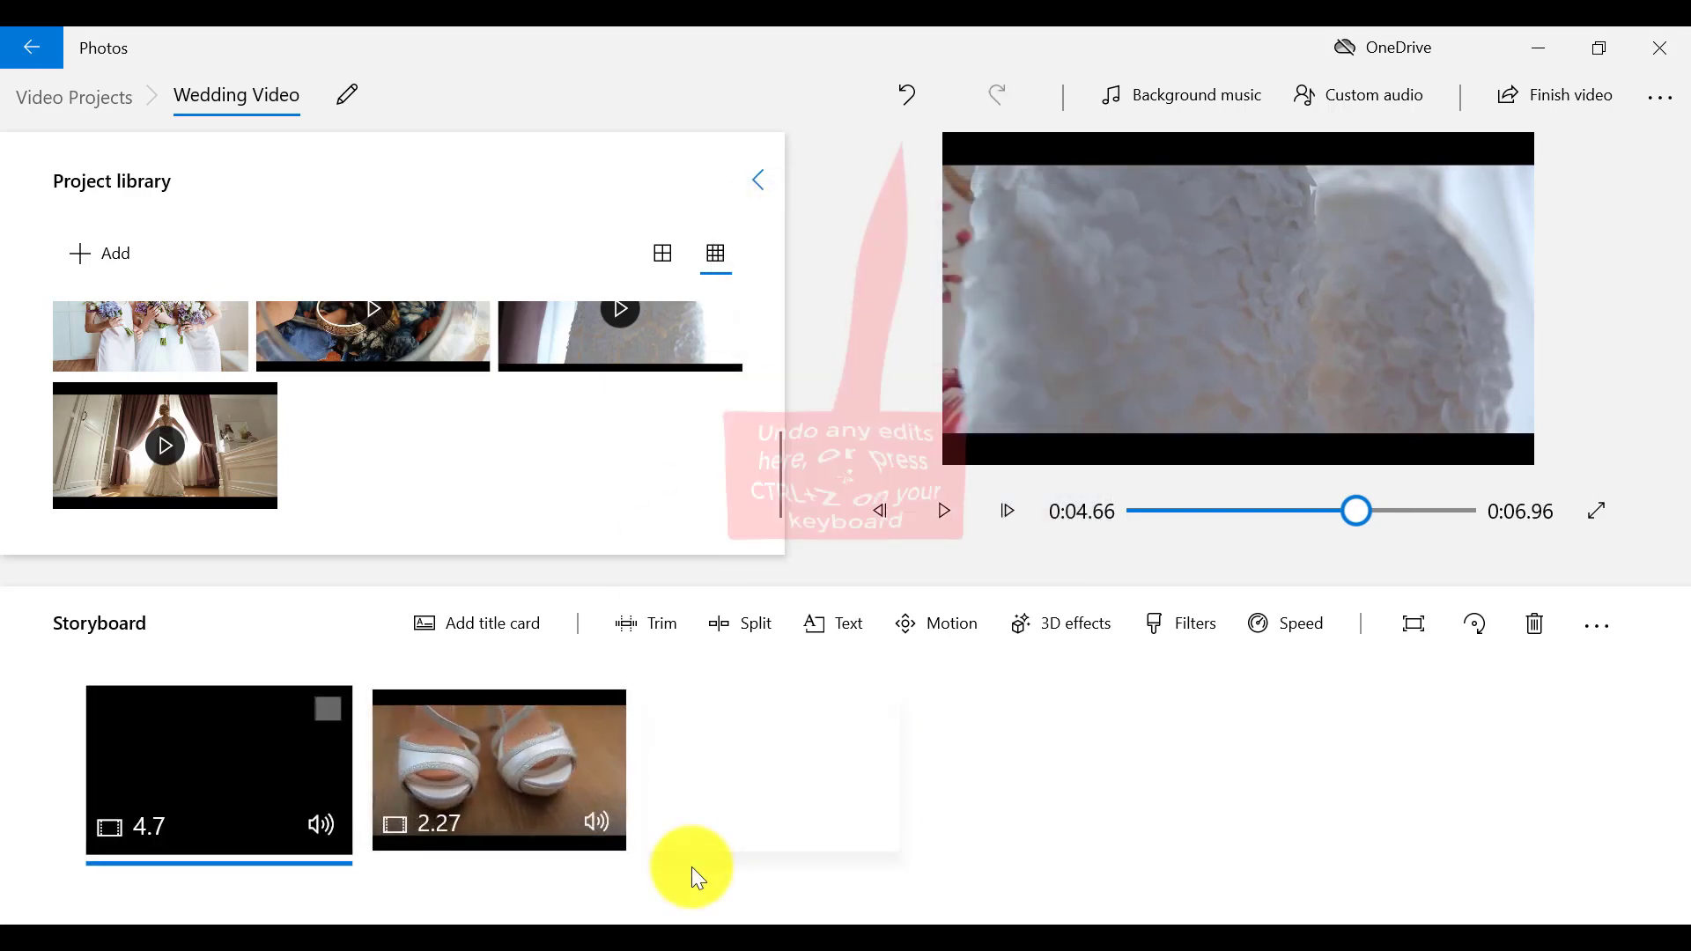
key("ctrl+z")
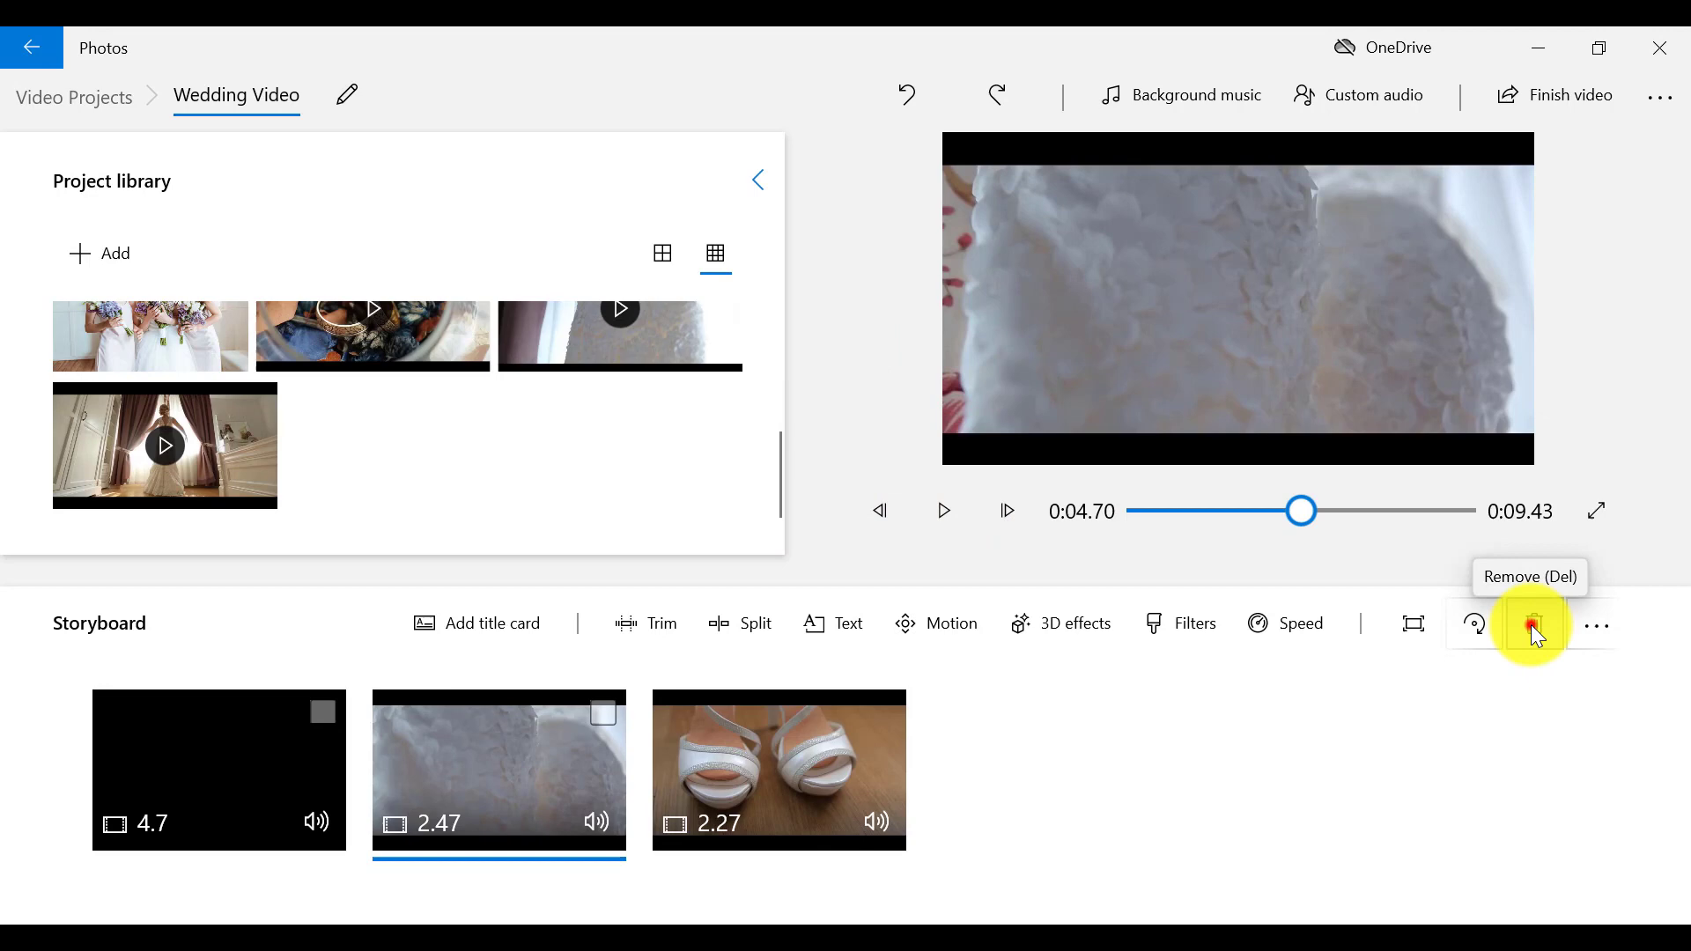
left_click(1535, 627)
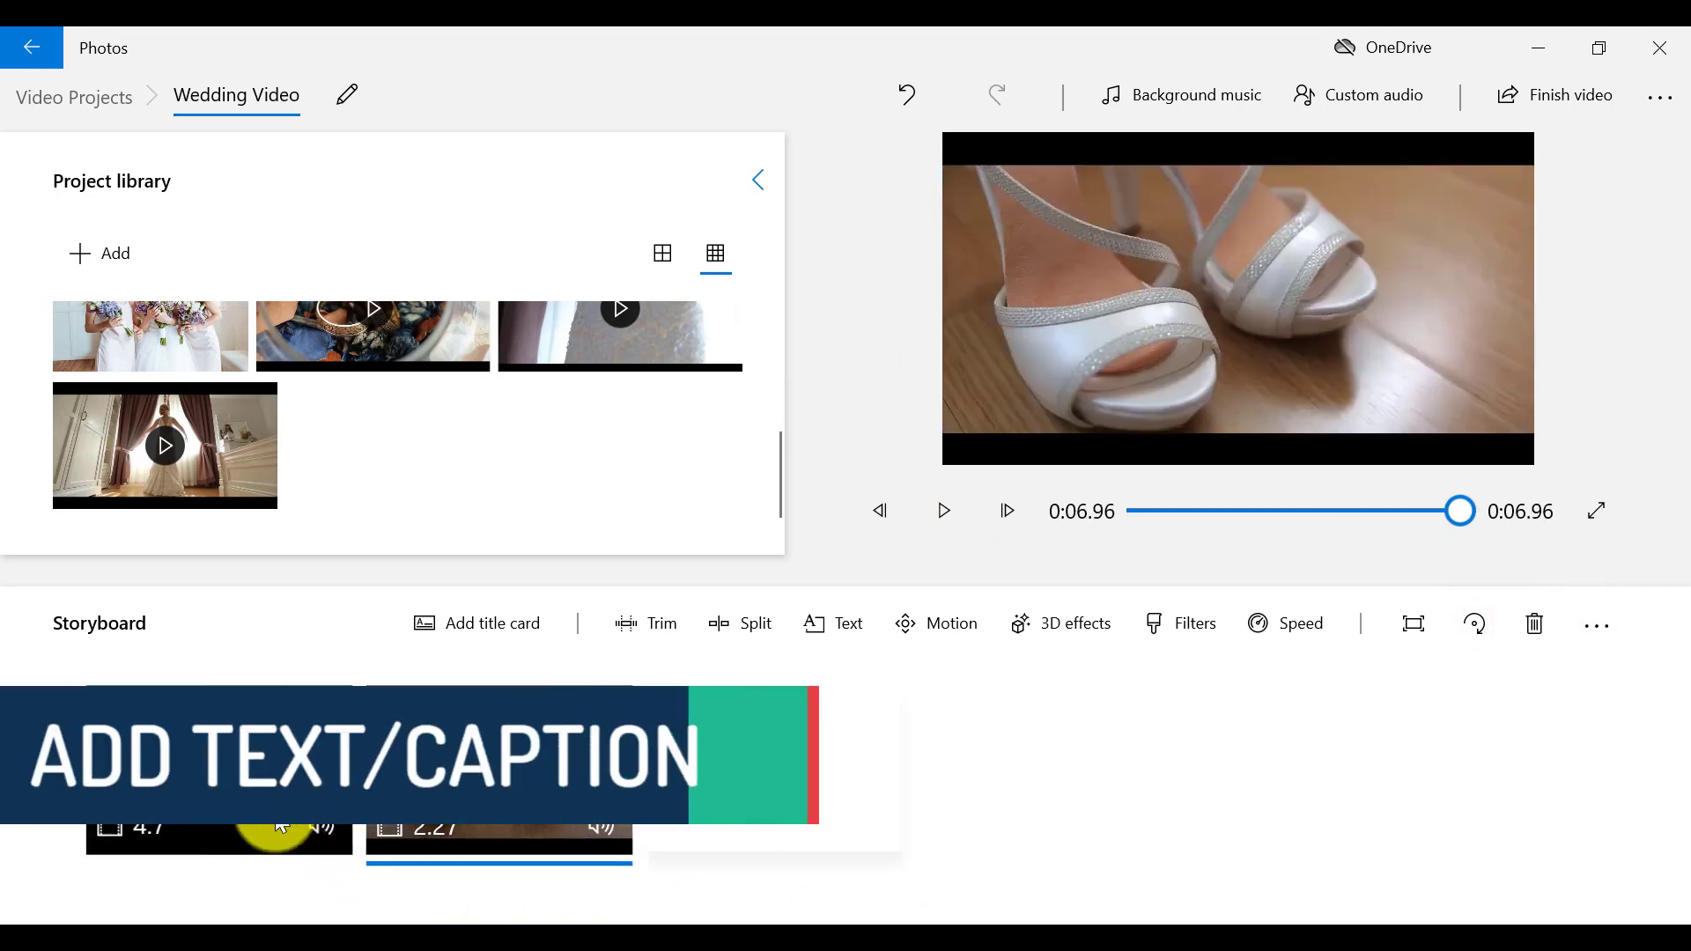
- Caption the first clip with the couple's names in the Classic style, Title 1 layout
left_click(273, 819)
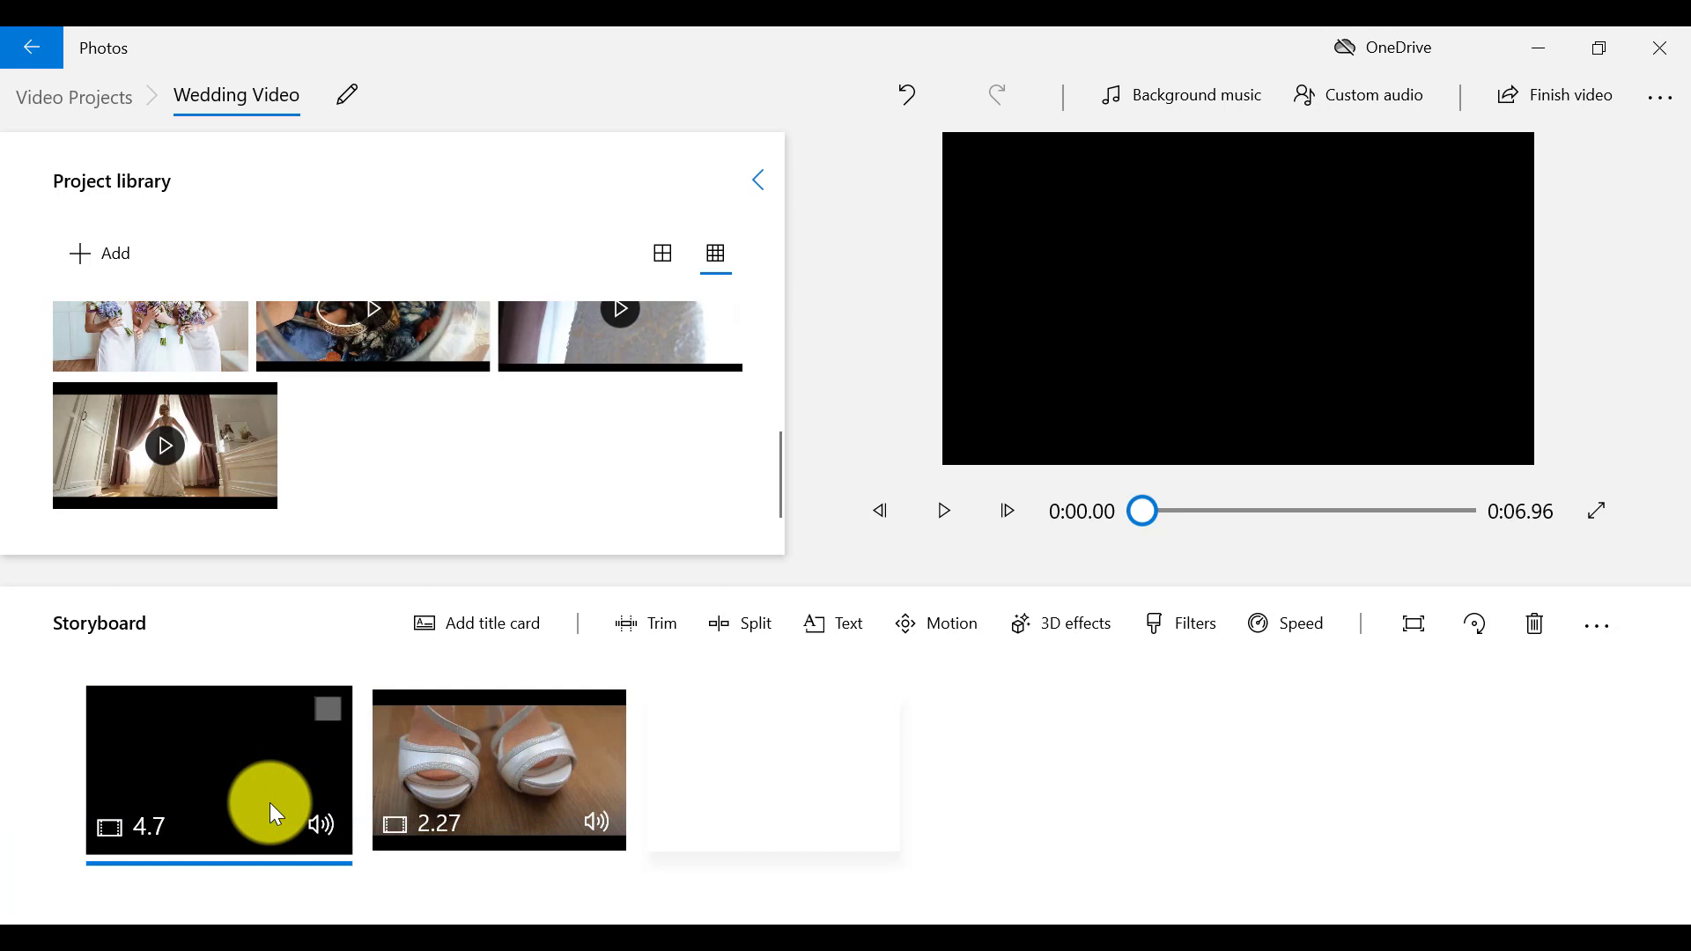
left_click(838, 631)
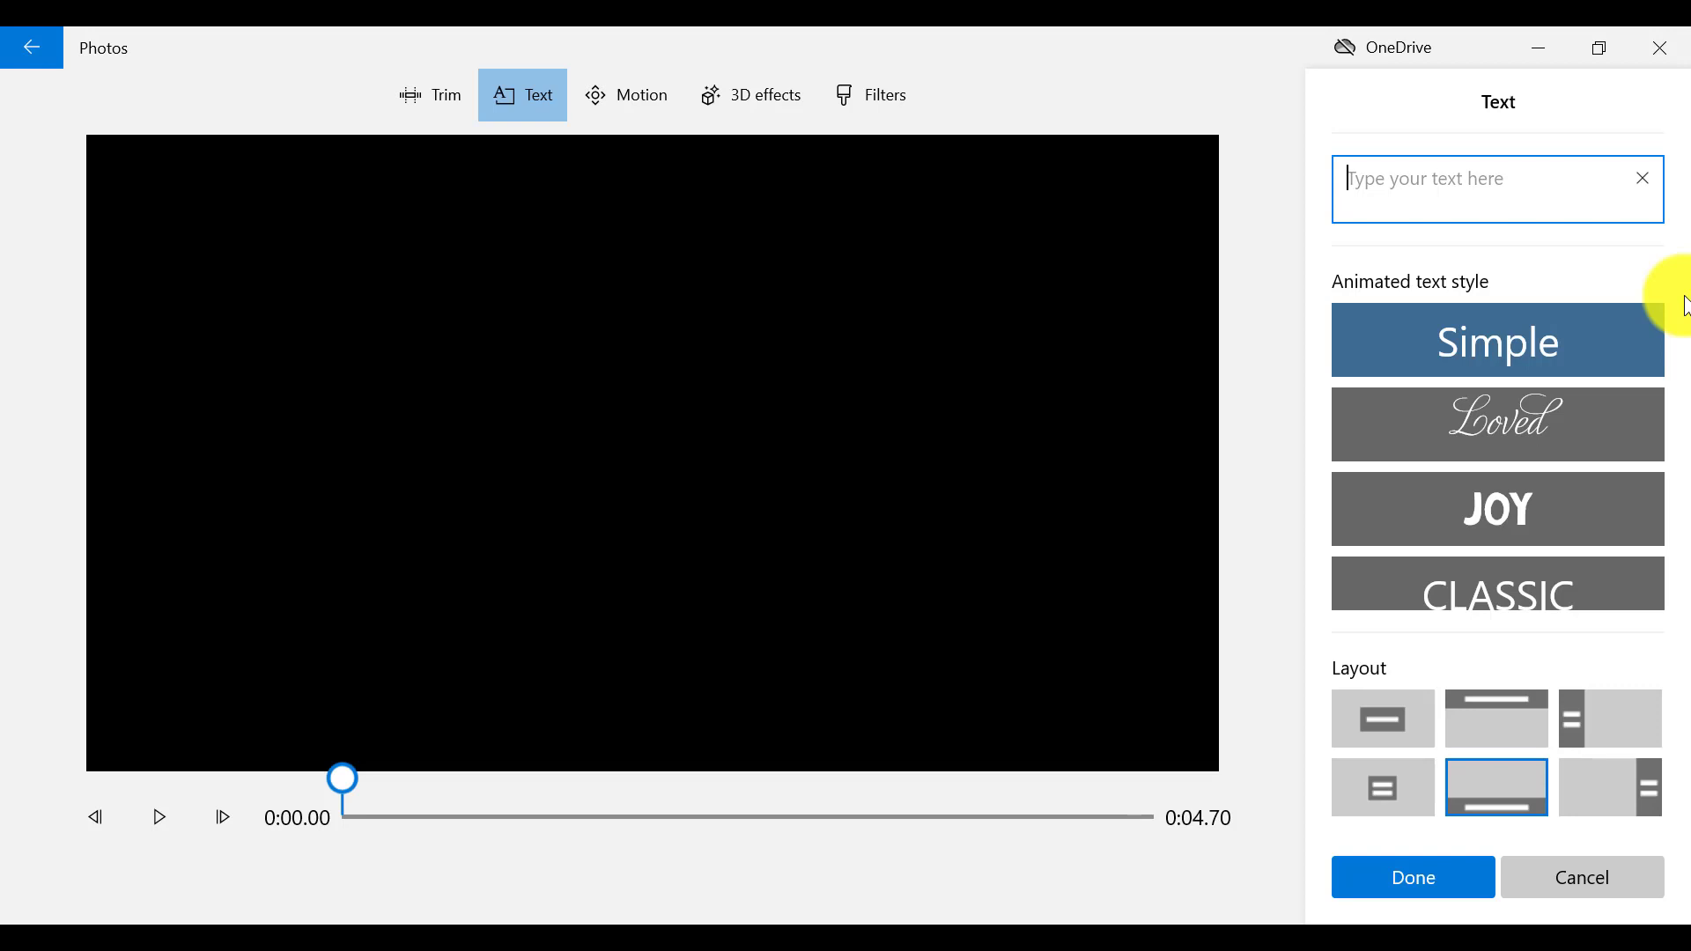
type("DANUT")
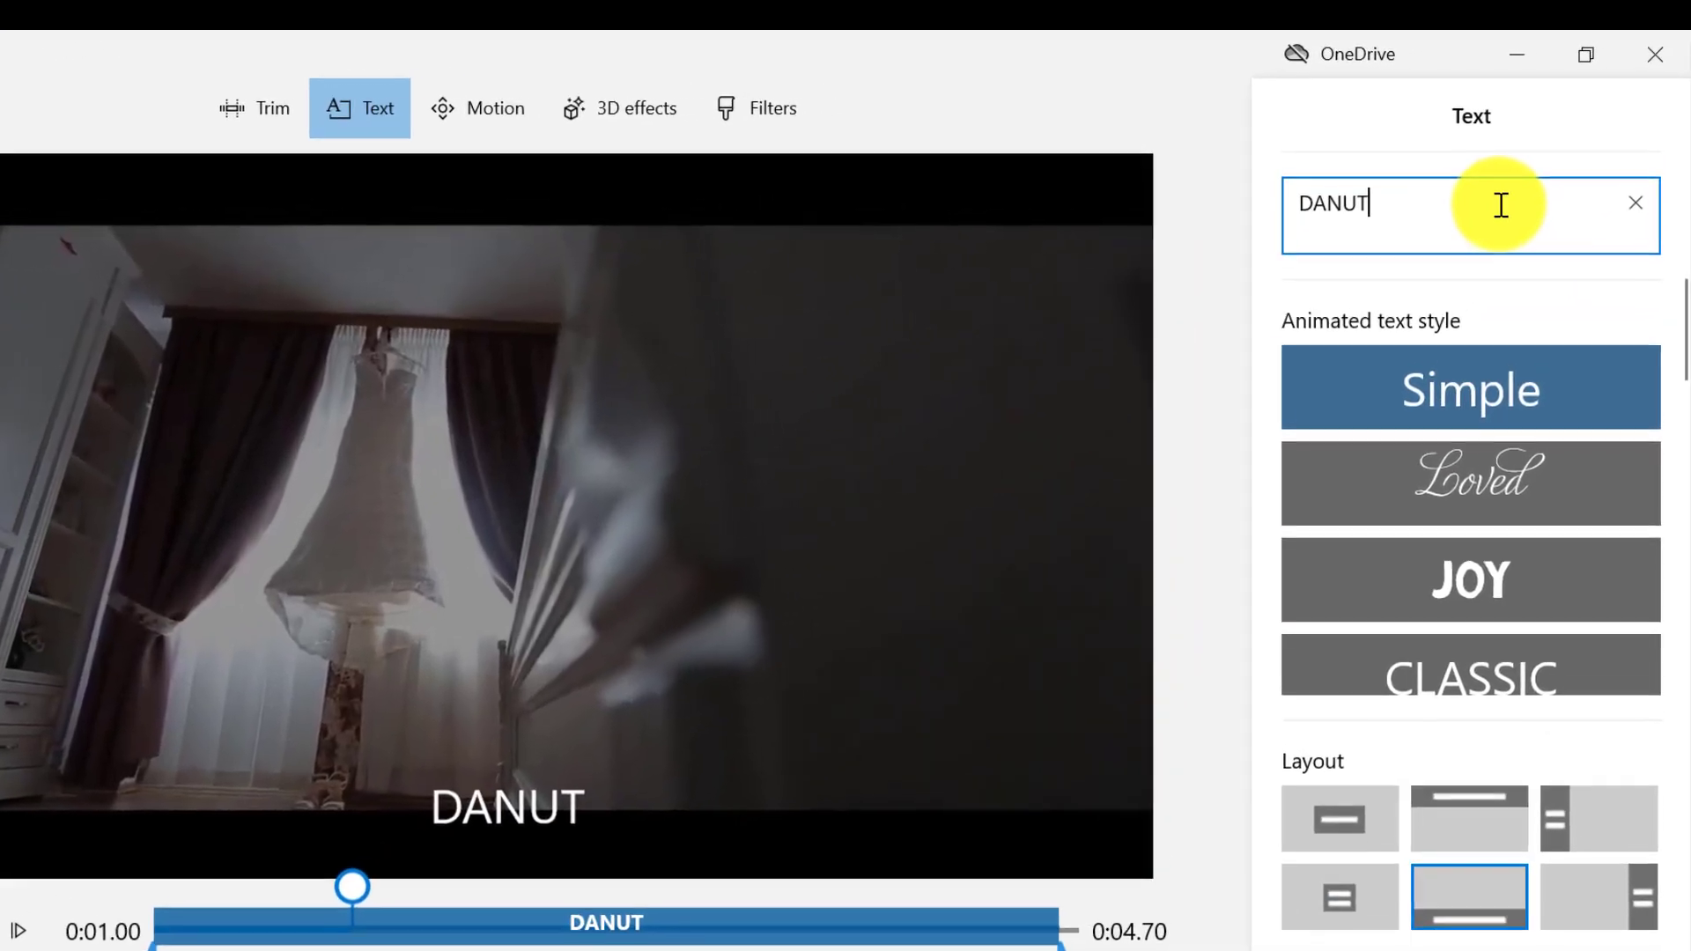
type(" AND JULIA")
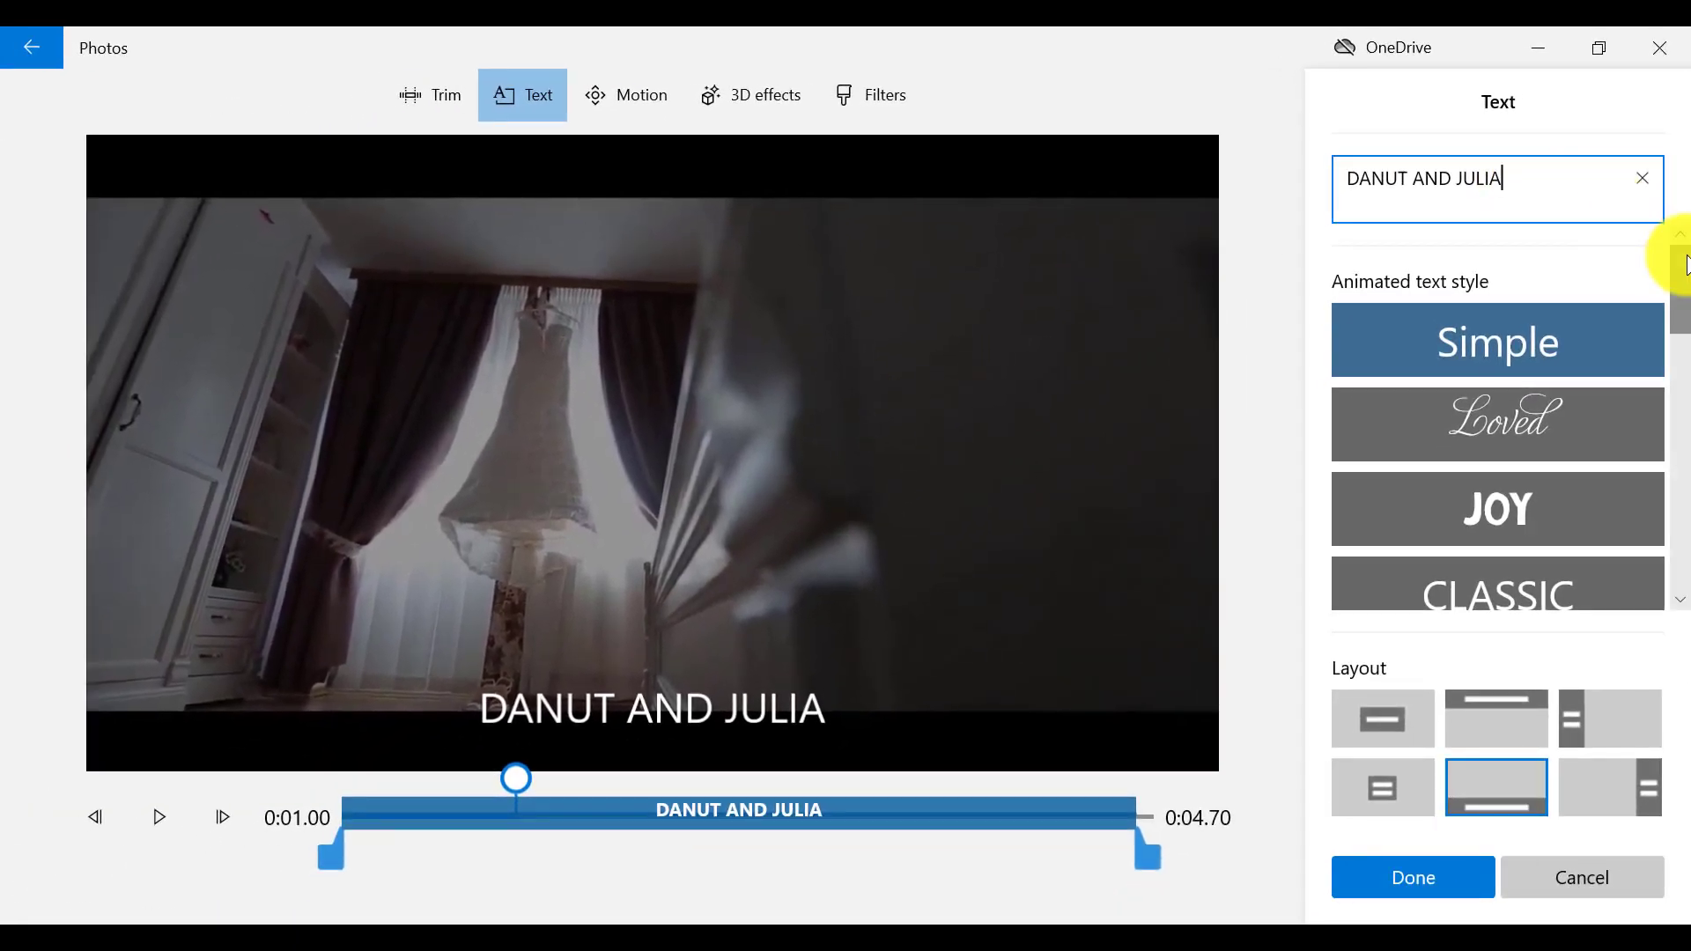
left_click_drag(1687, 264, 1688, 303)
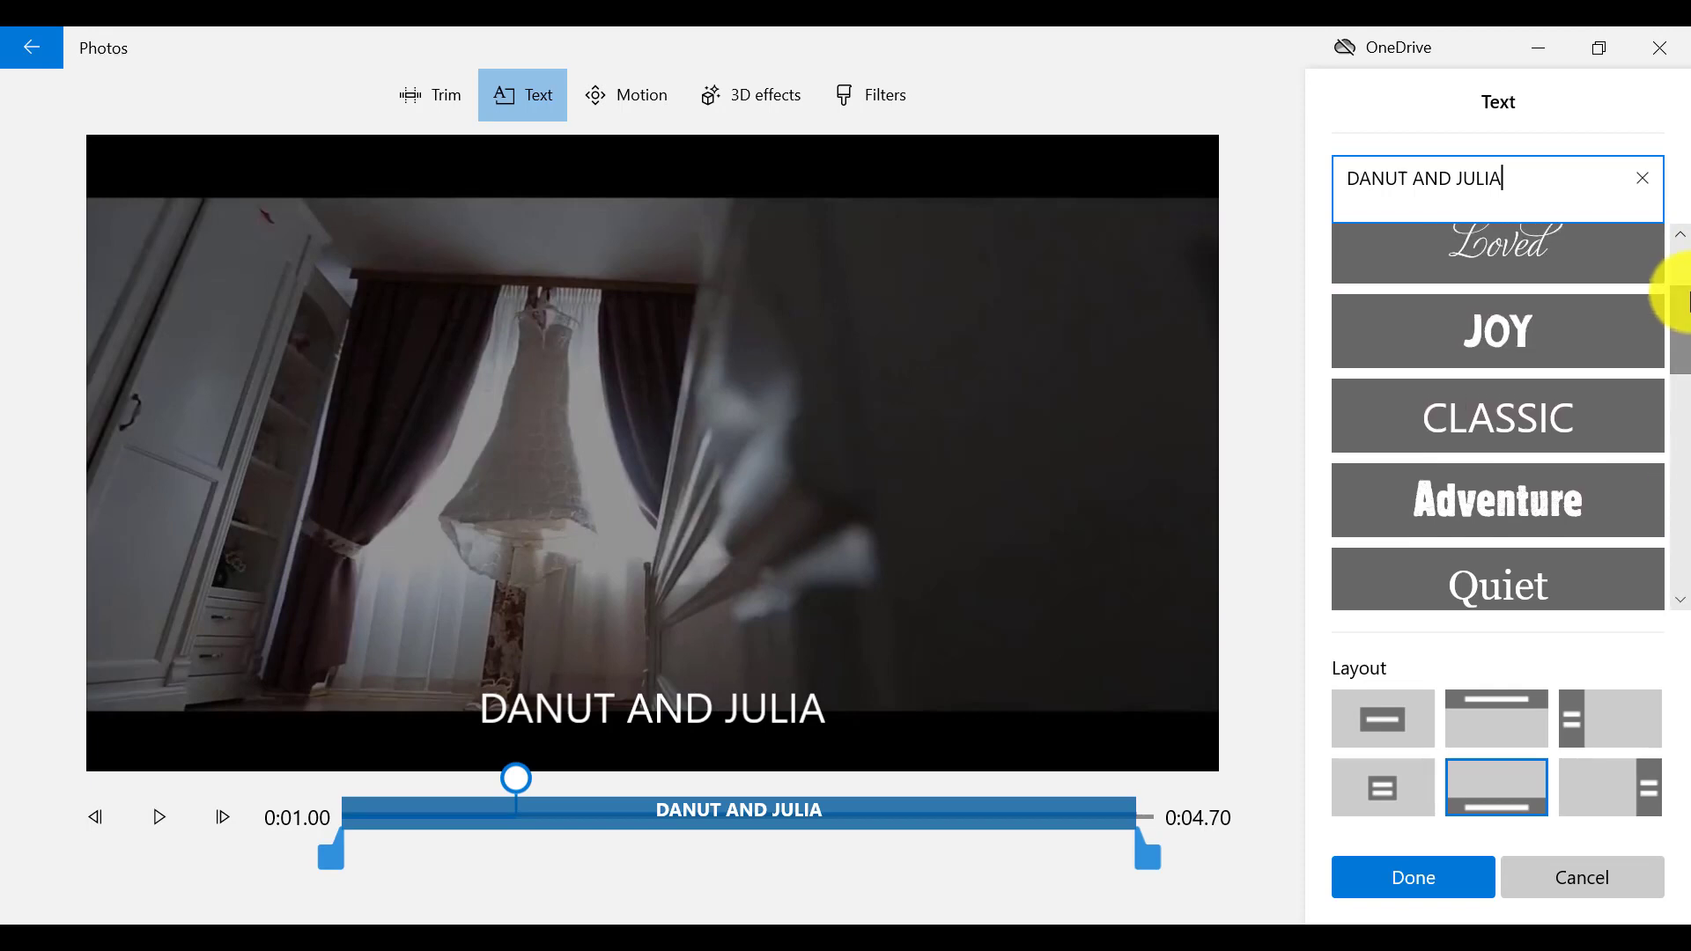
left_click(1531, 425)
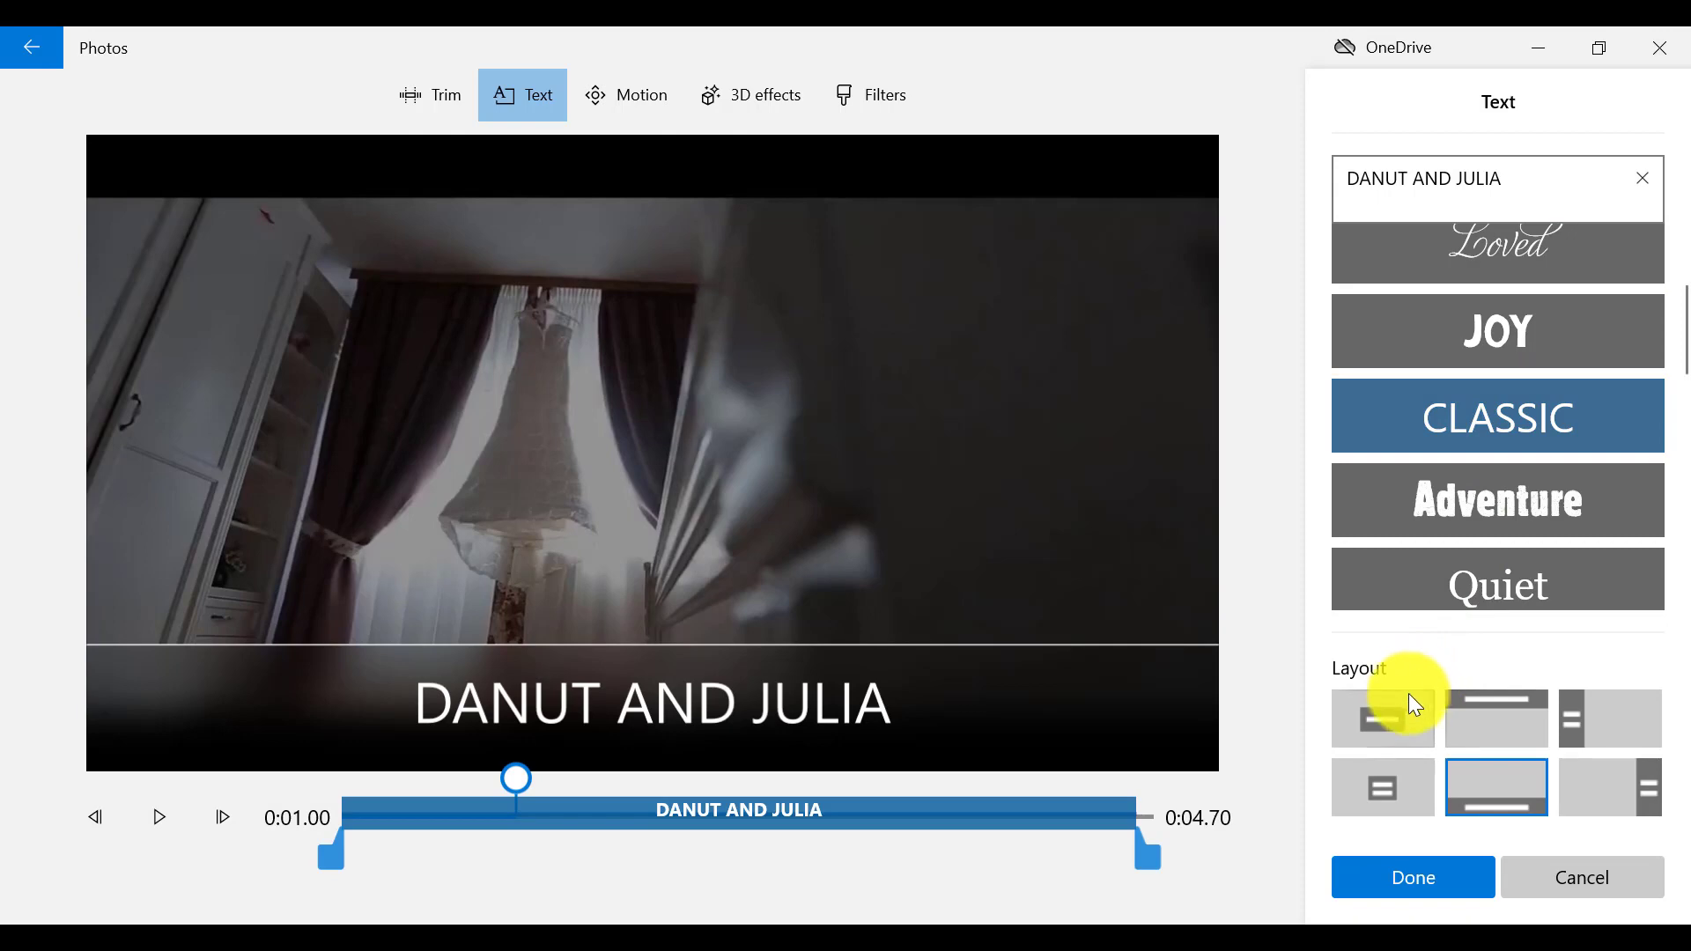
left_click(1405, 725)
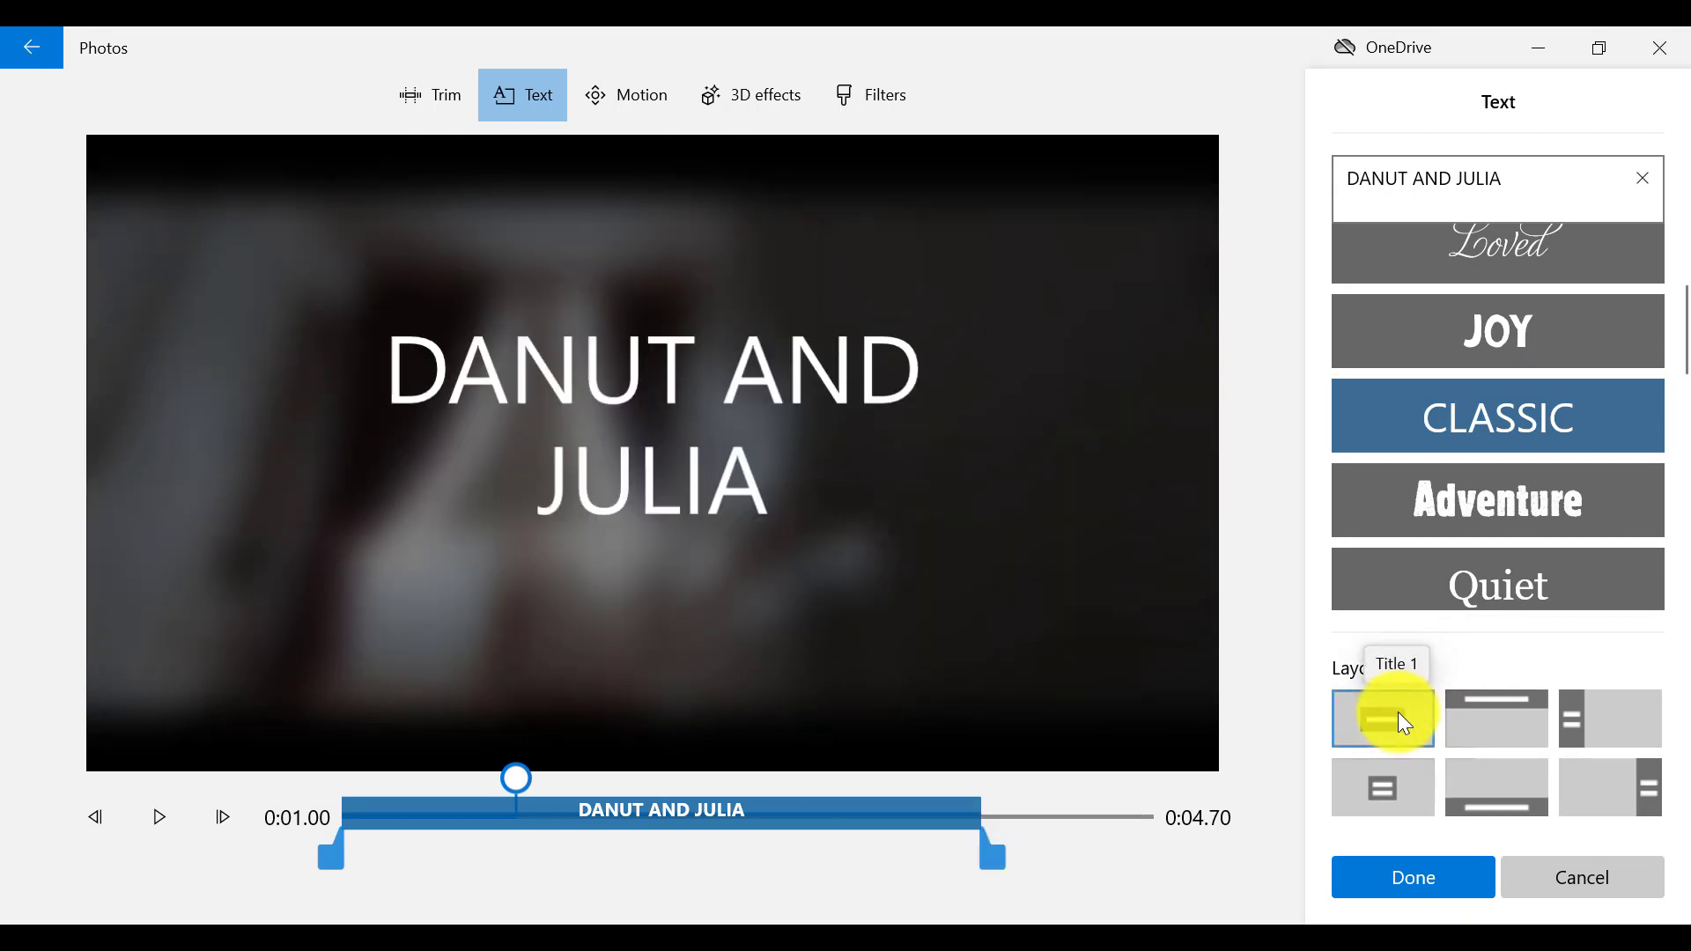
- Trim the caption so it stays on screen until about 0:03.1
left_click_drag(984, 810, 890, 788)
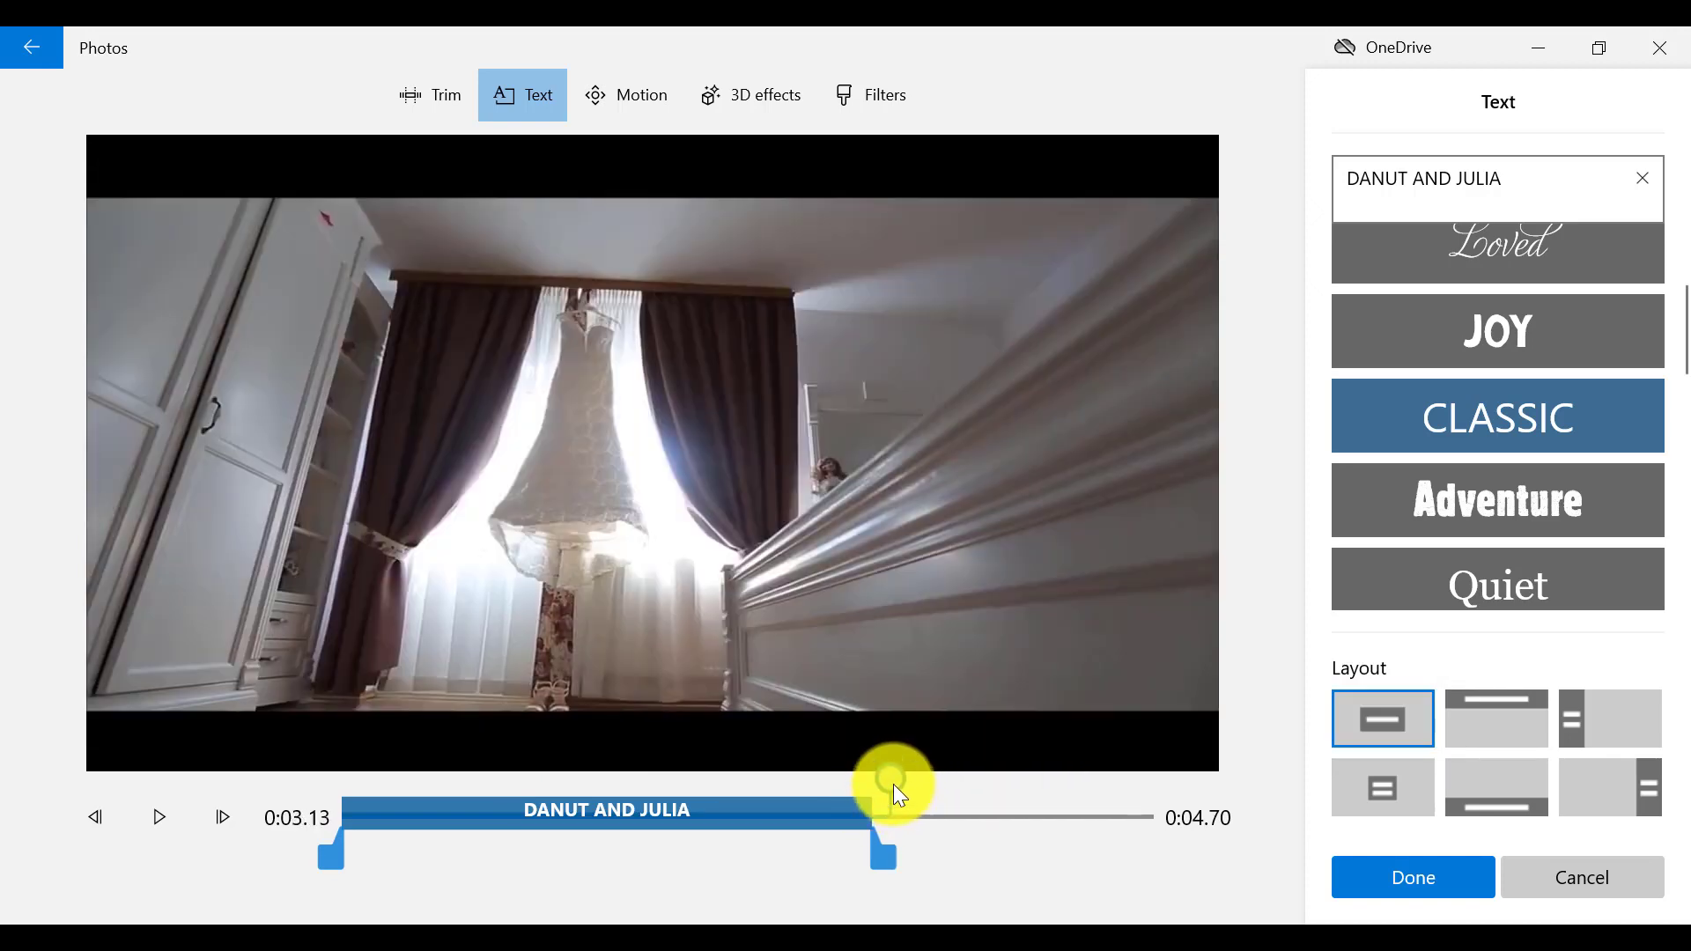
left_click_drag(899, 852, 922, 857)
left_click(846, 98)
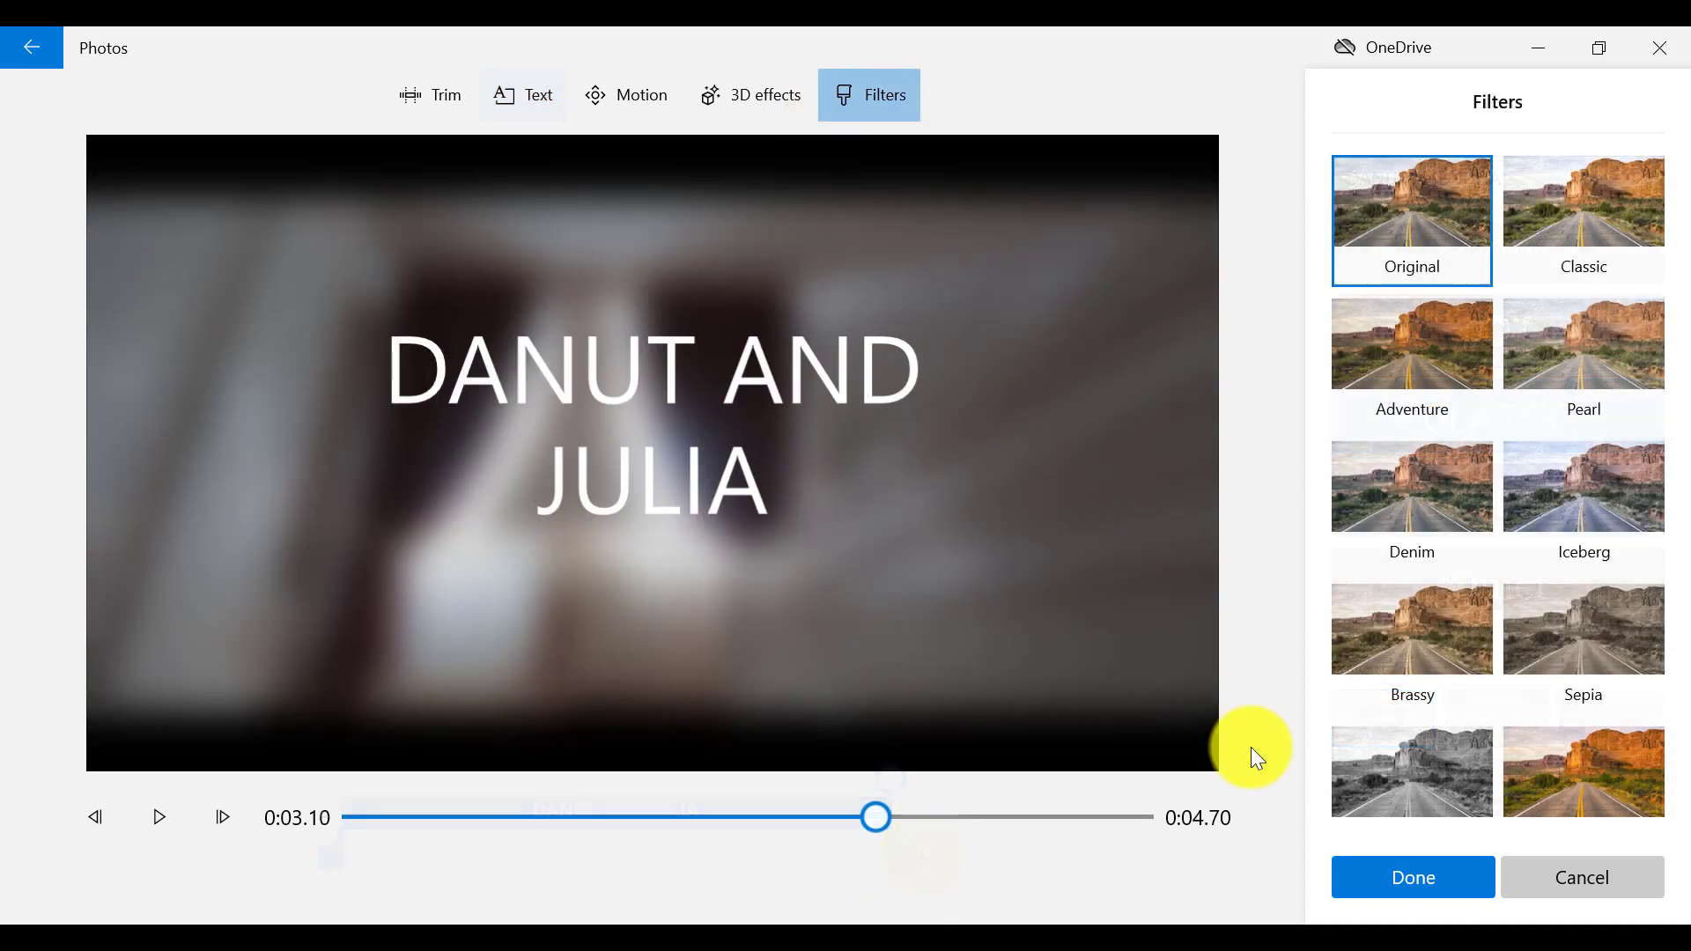
- Finish the caption and play the video from the beginning
left_click(1361, 883)
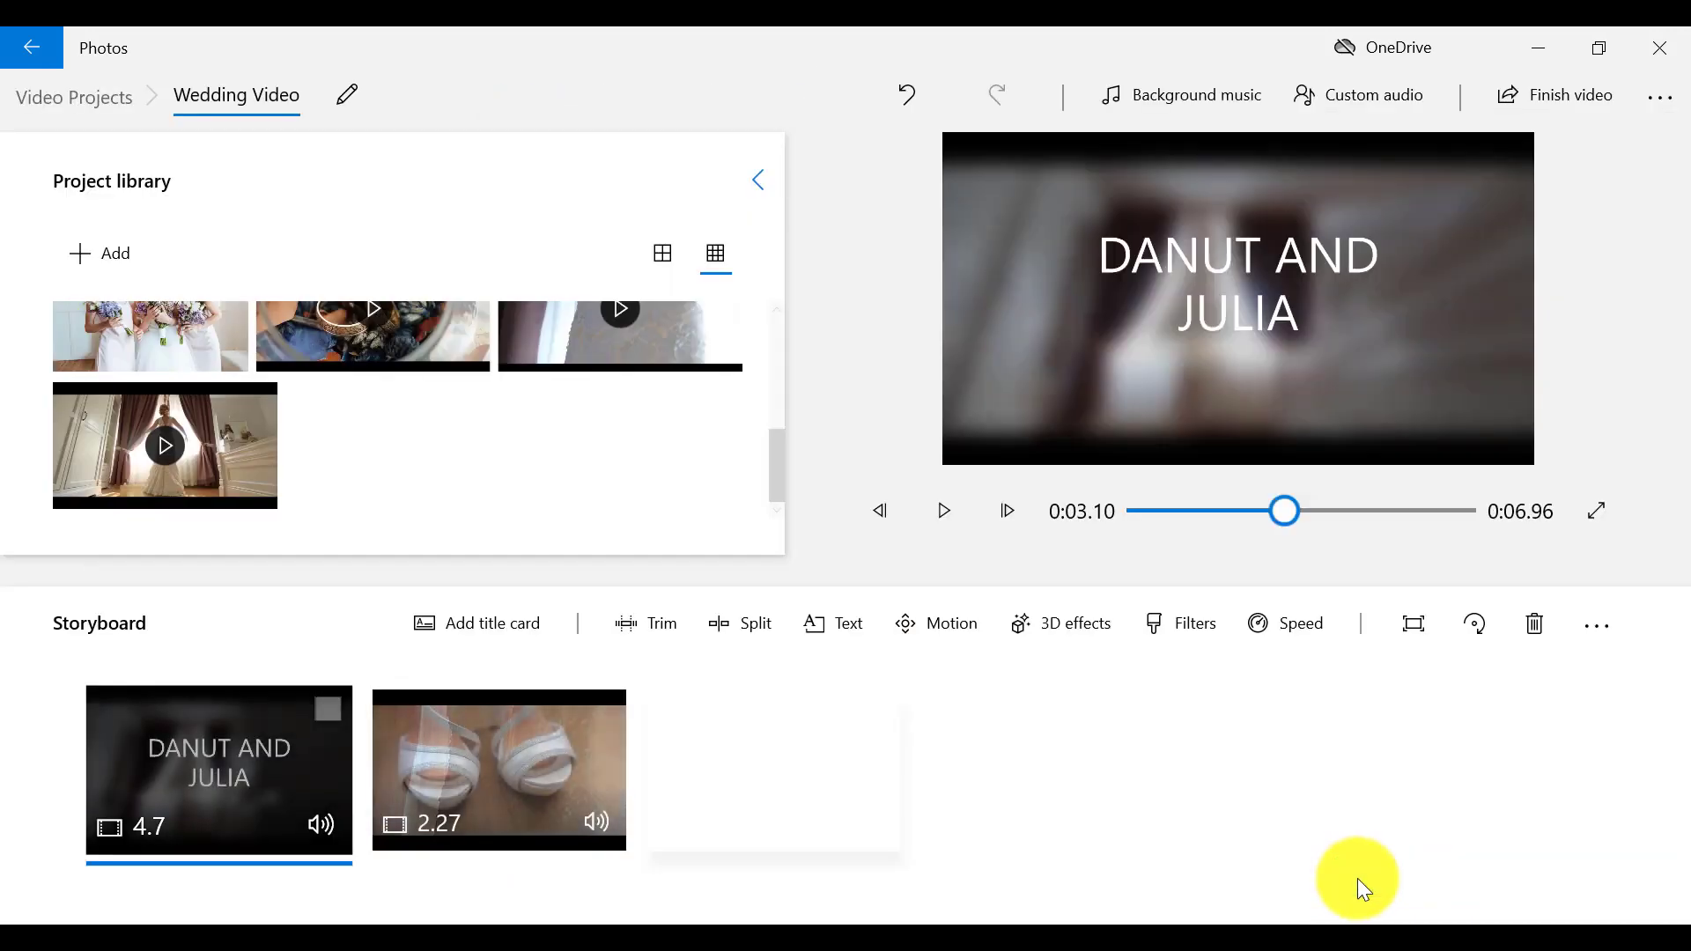
left_click_drag(1284, 512, 1127, 516)
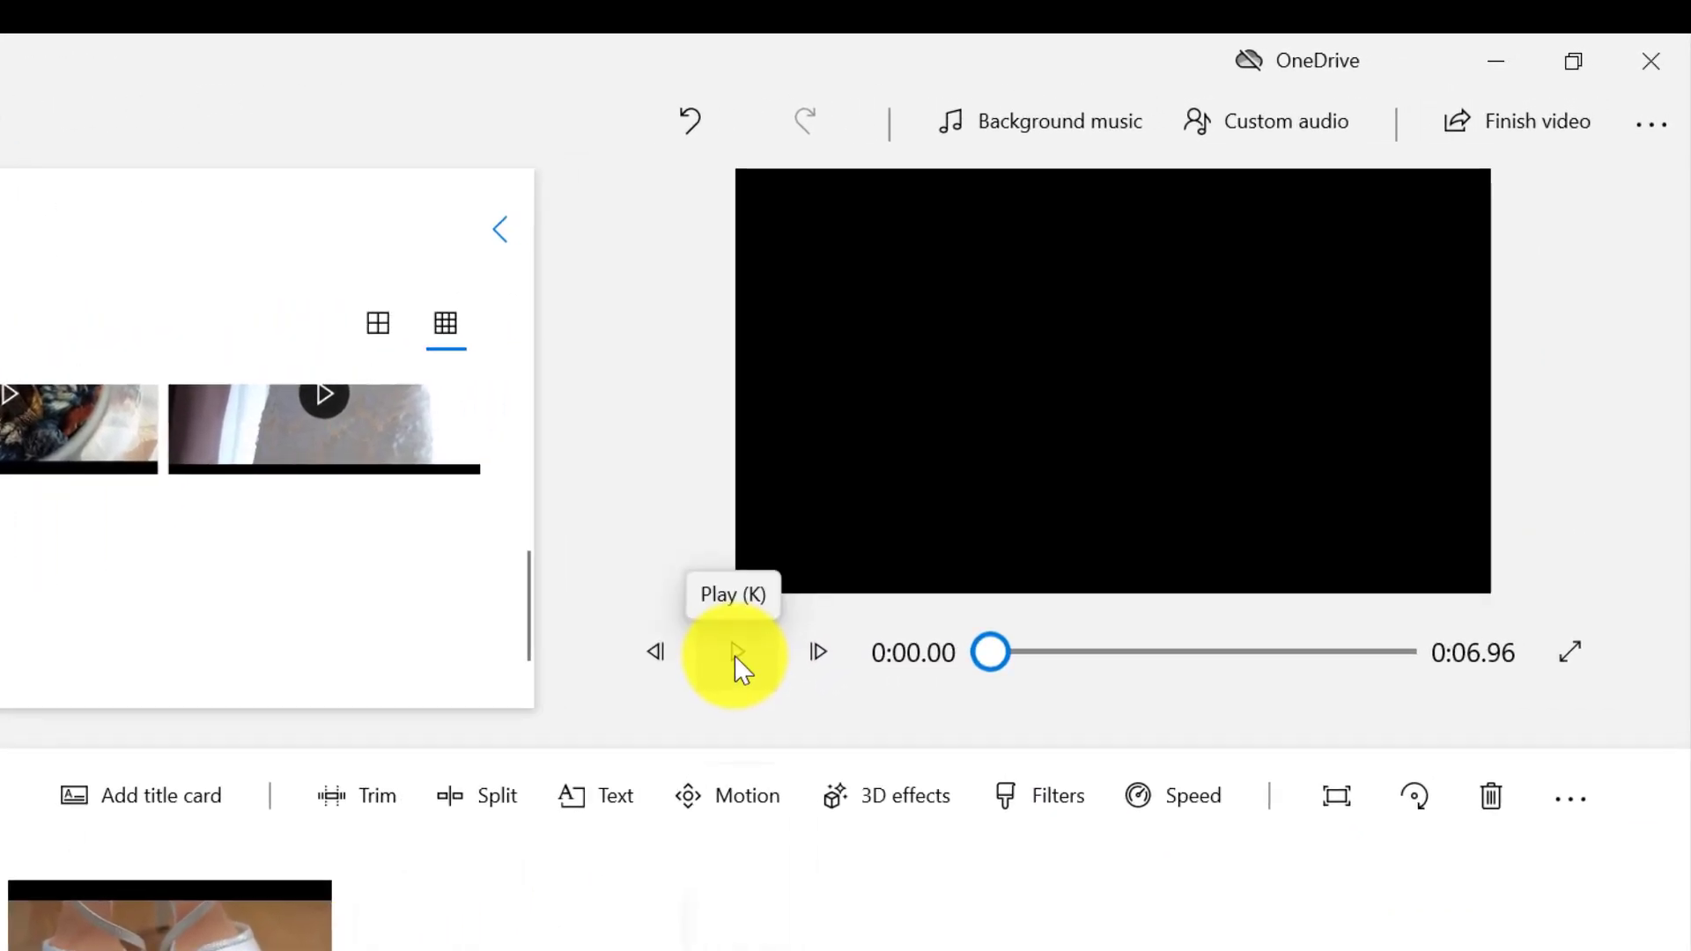
left_click(737, 659)
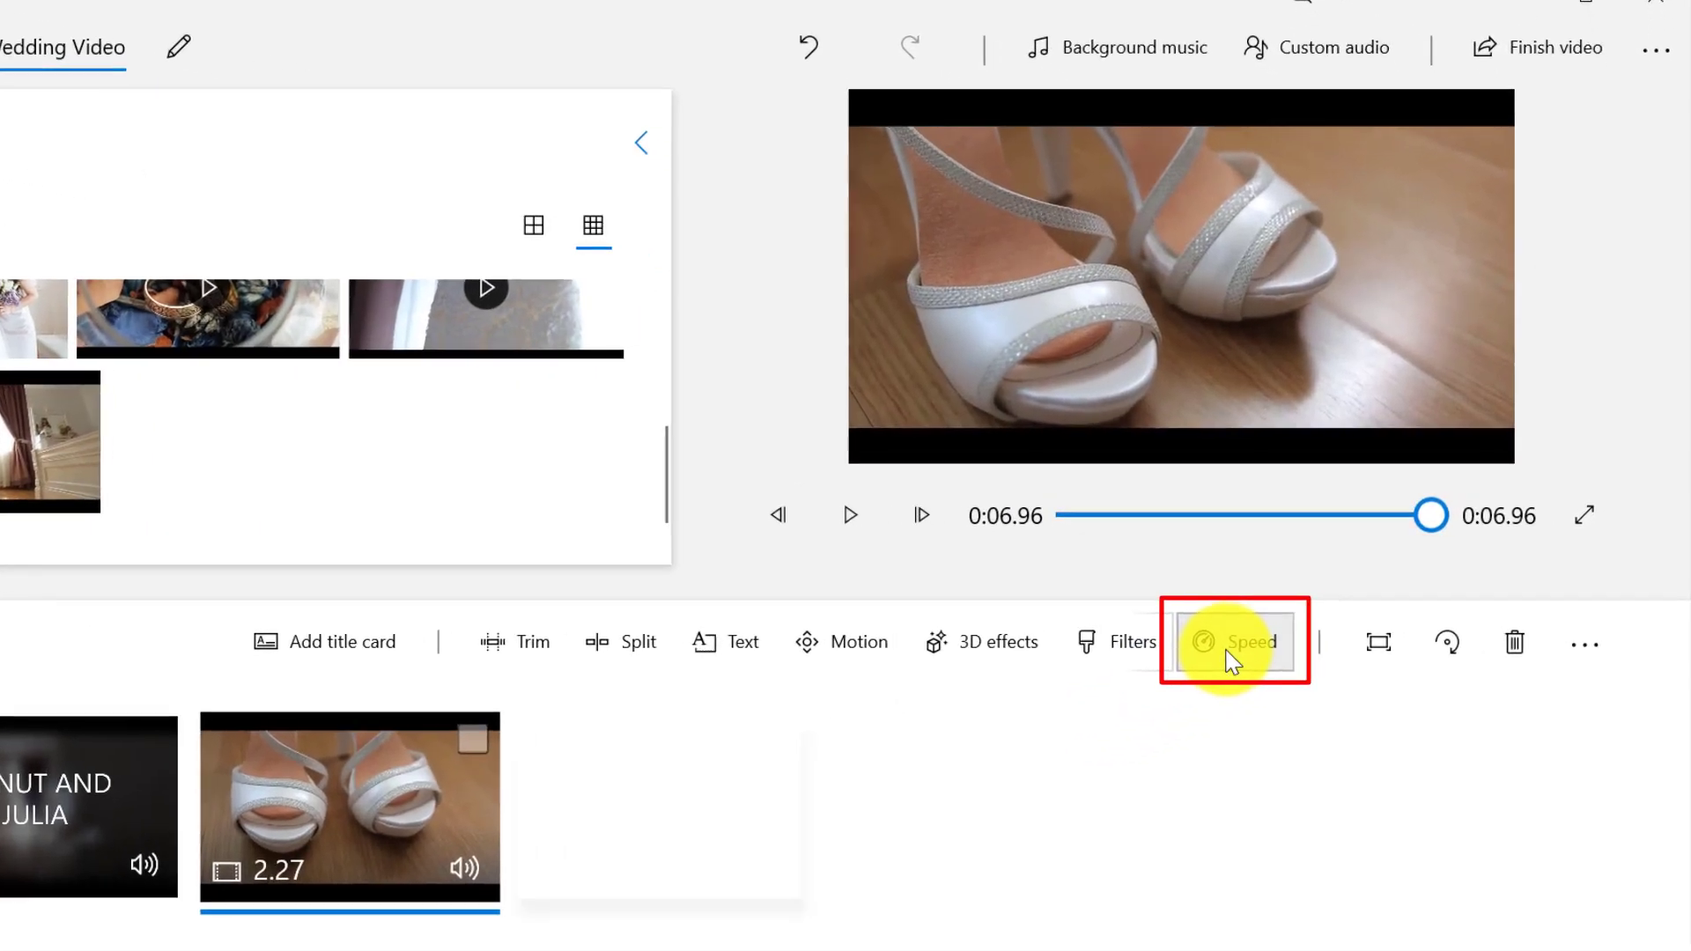
- Speed the sandals clip up to 2x, shrinking it to 1.13 seconds, and preview
left_click(1231, 657)
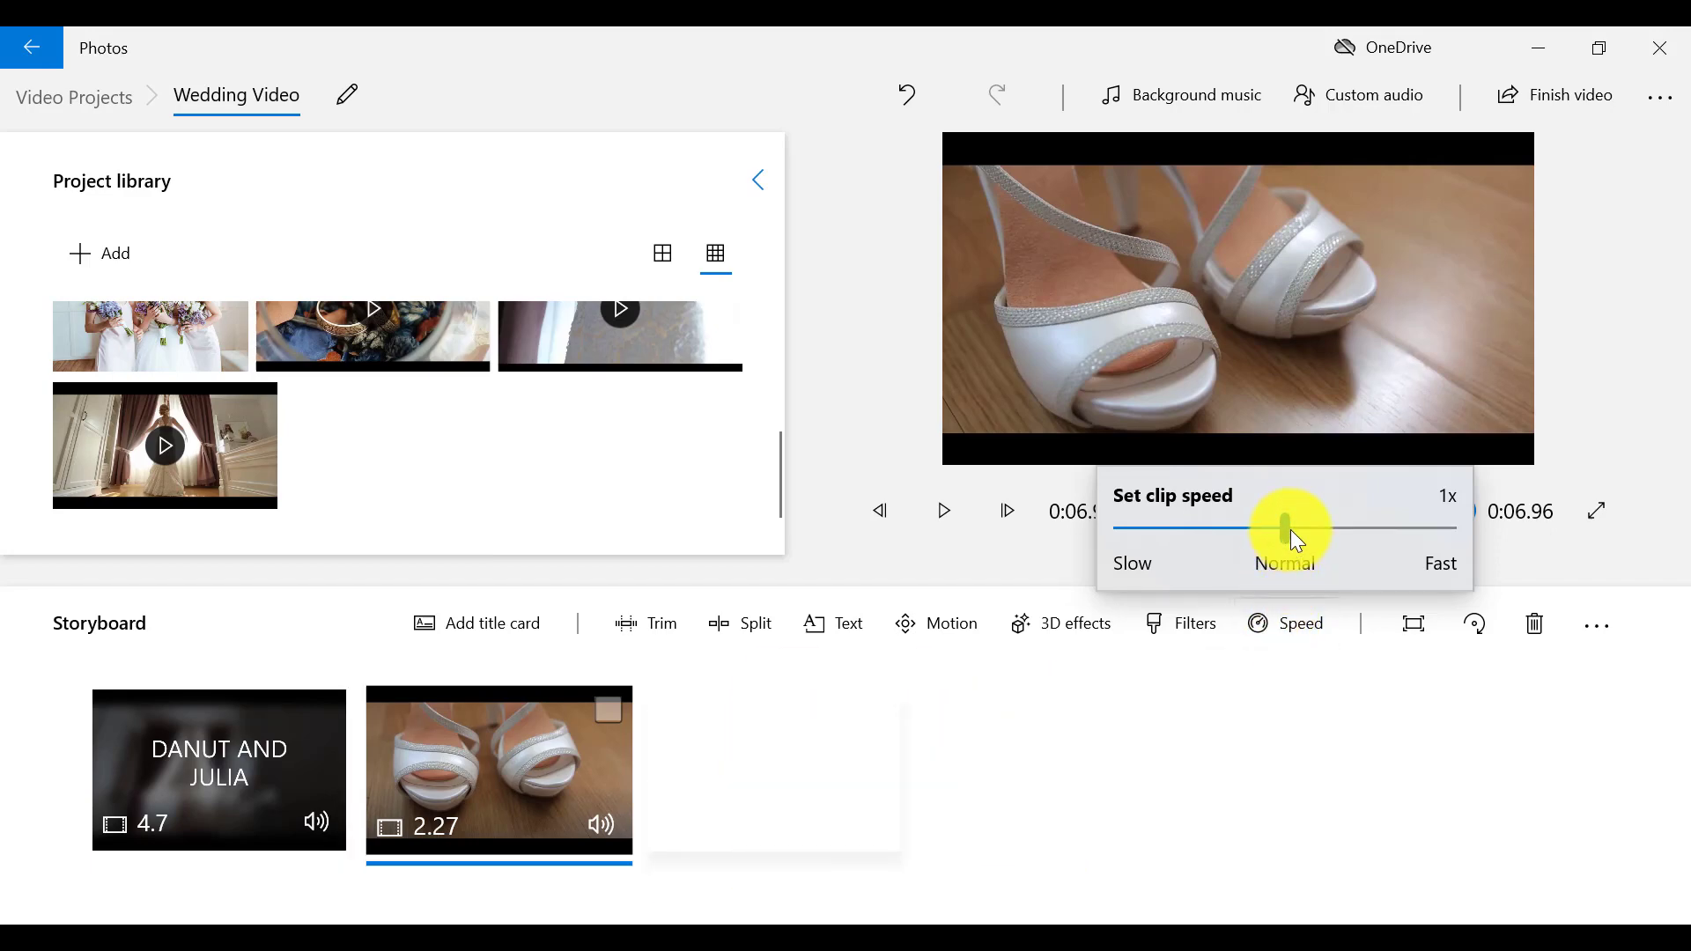
left_click_drag(1287, 537, 1364, 531)
left_click(945, 512)
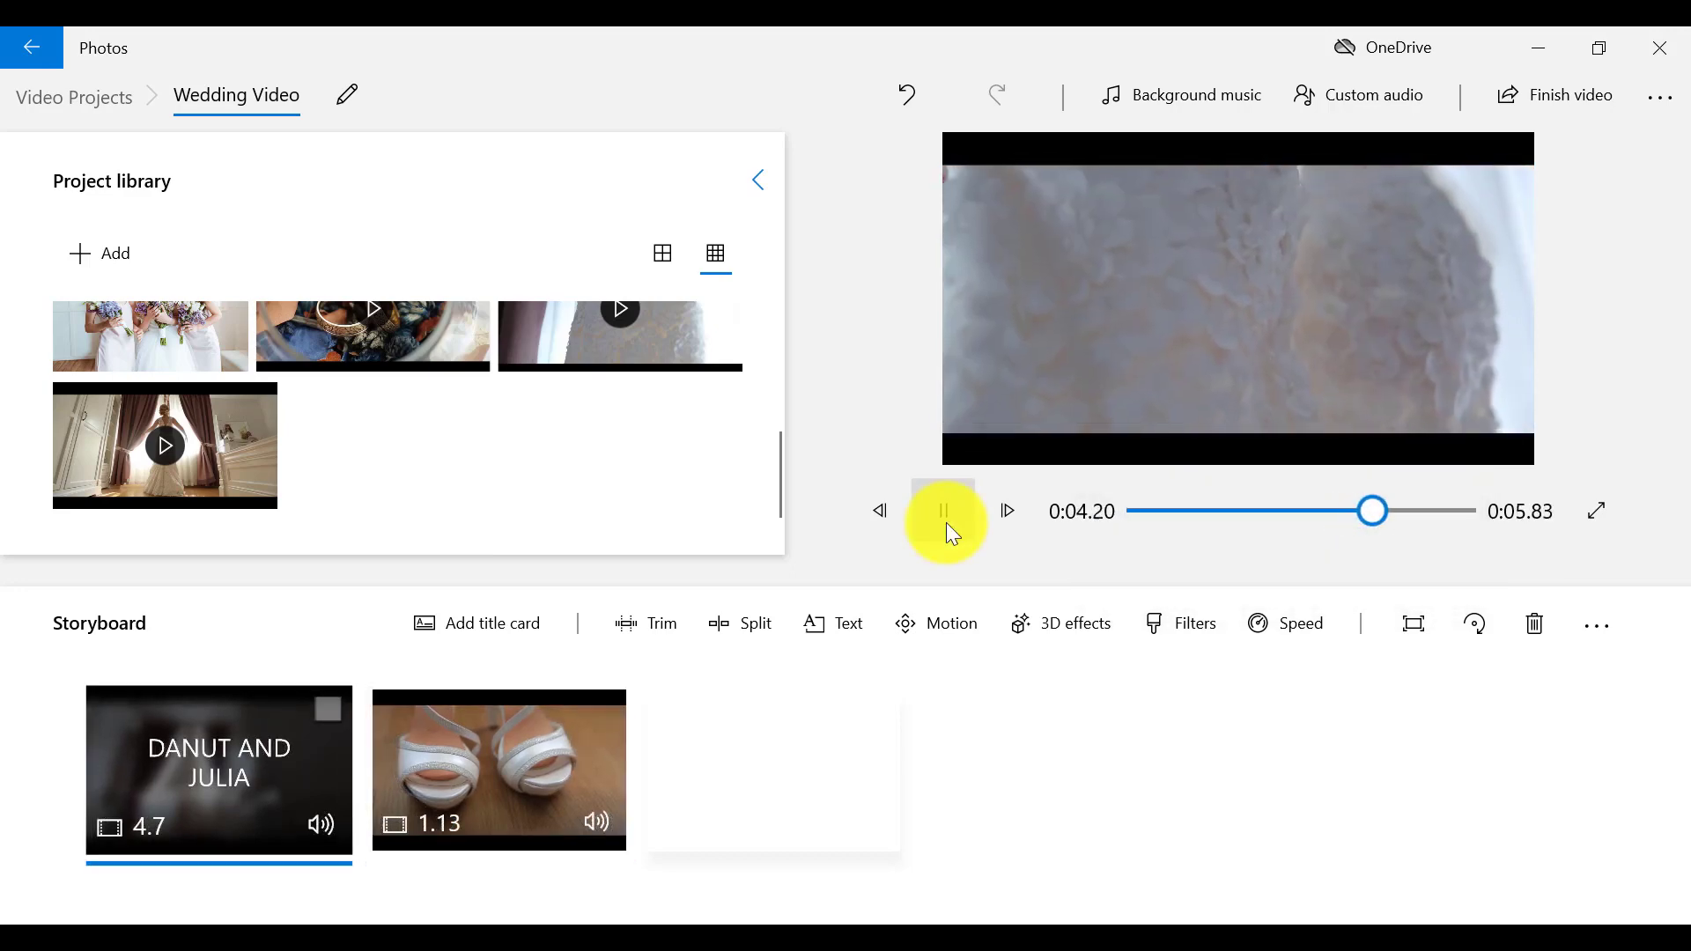
scroll(779, 342, "up", 5)
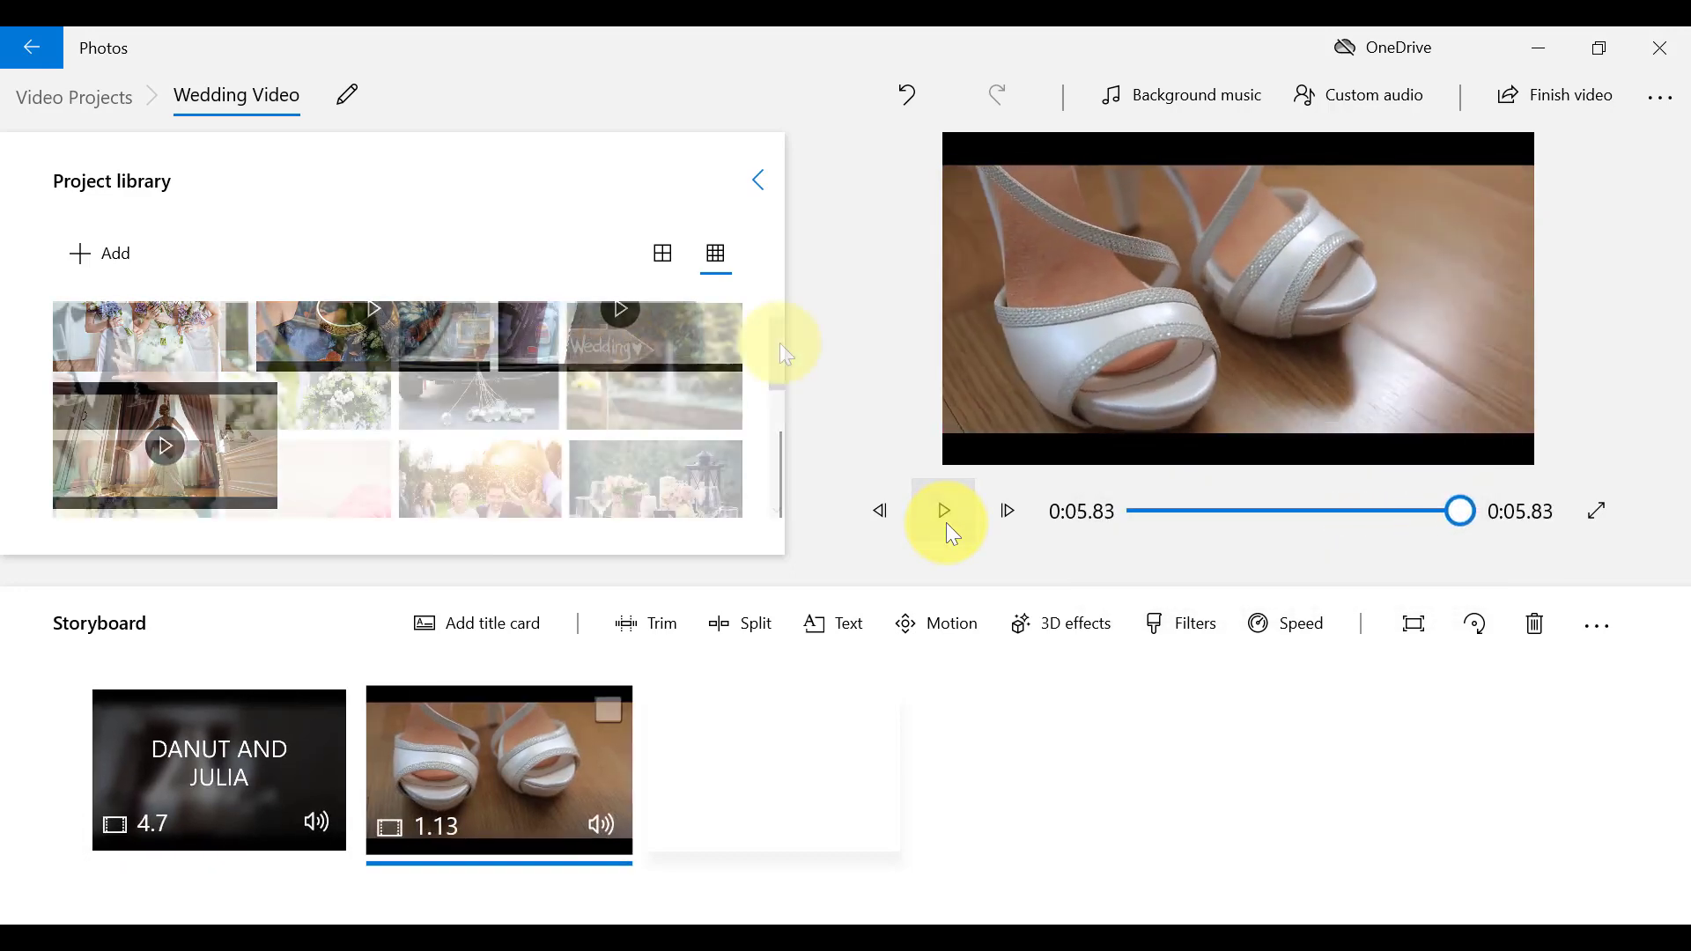
- Add the wedding-sign and pink-roses photos from the library to the storyboard
left_click(658, 377)
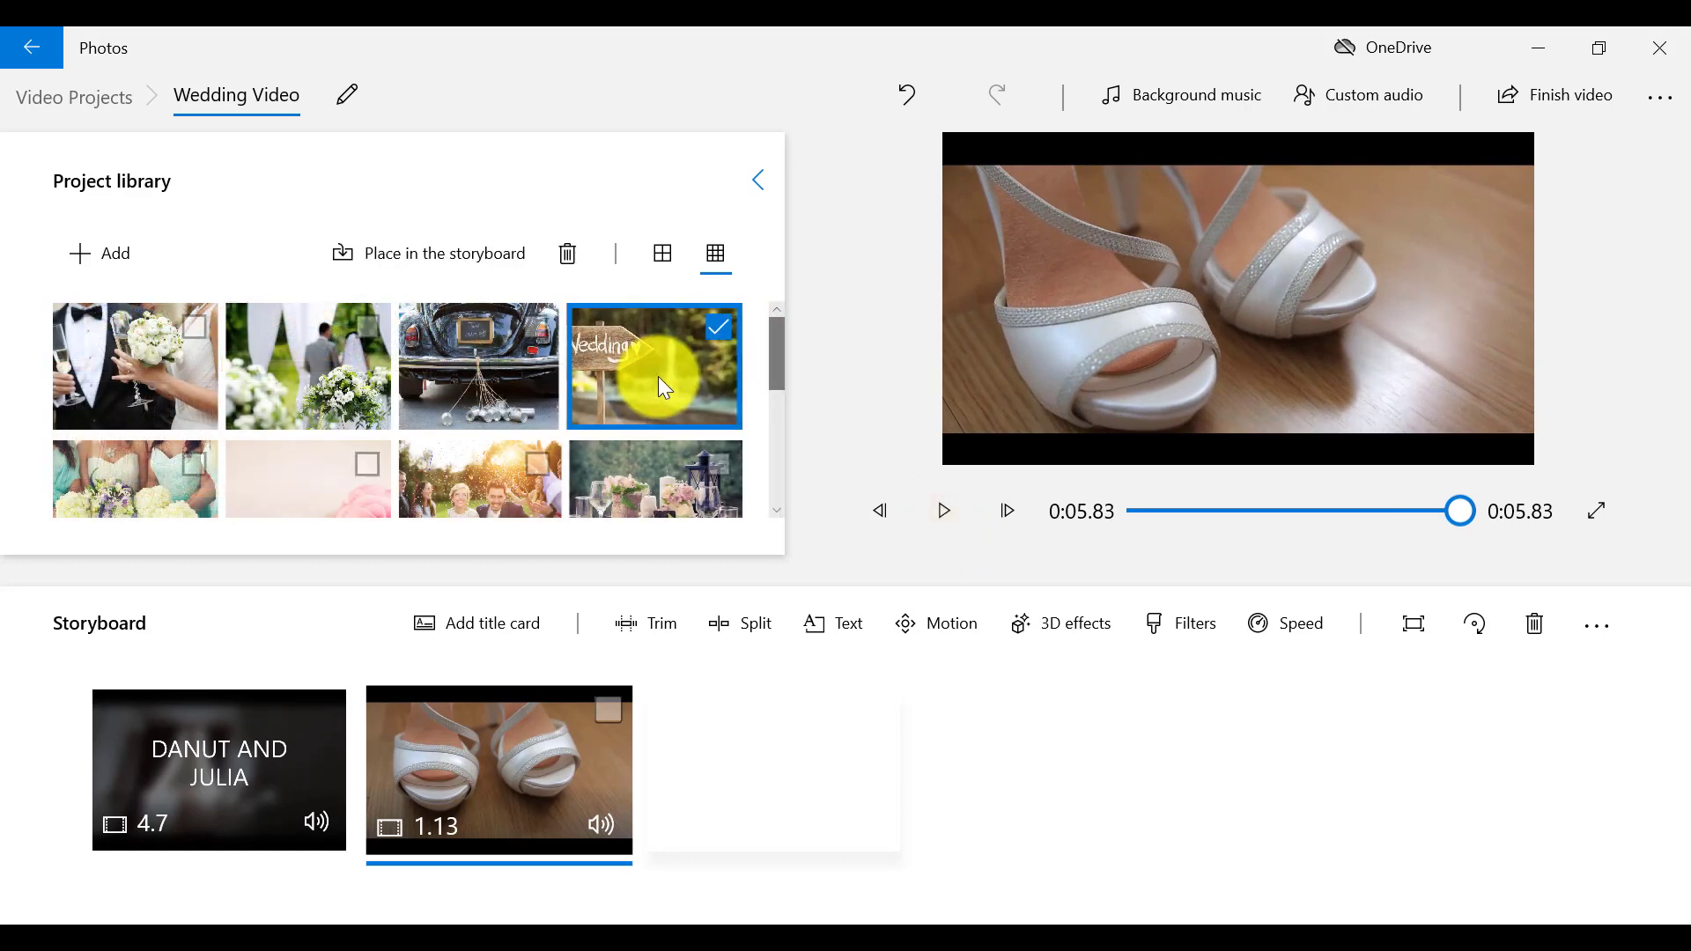
left_click(488, 238)
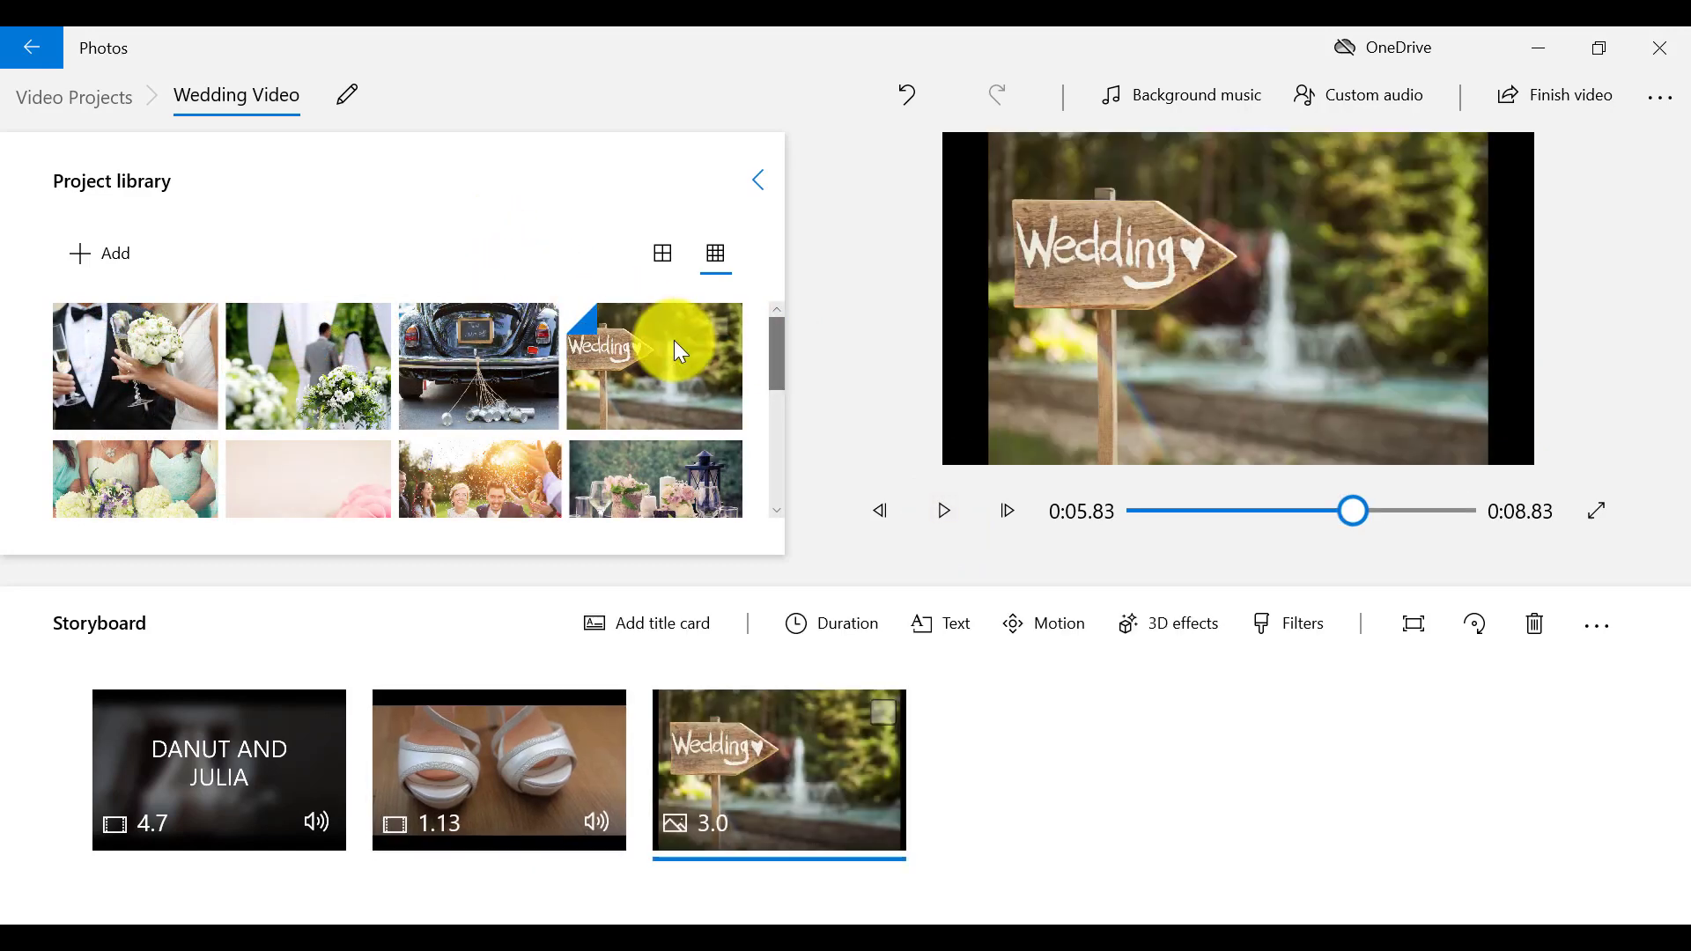
scroll(767, 362, "down", 2)
left_click(325, 403)
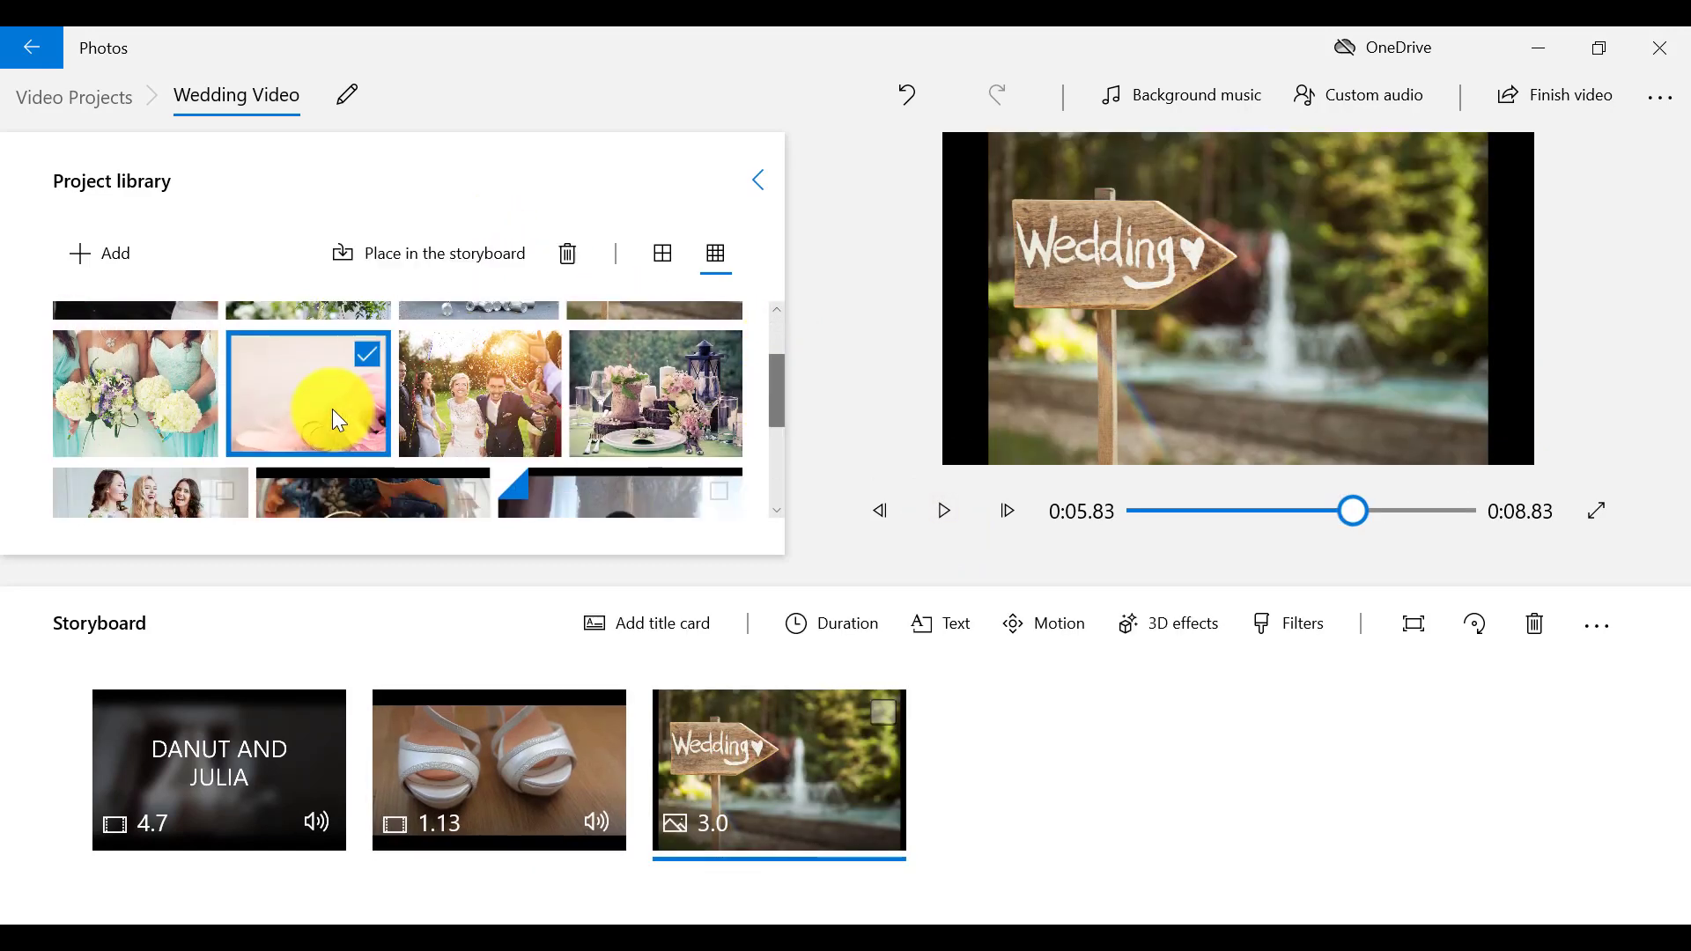
left_click(472, 264)
- Add the ring-bowl video and drag the table-setting item into the storyboard
scroll(778, 447, "down", 2)
left_click(400, 348)
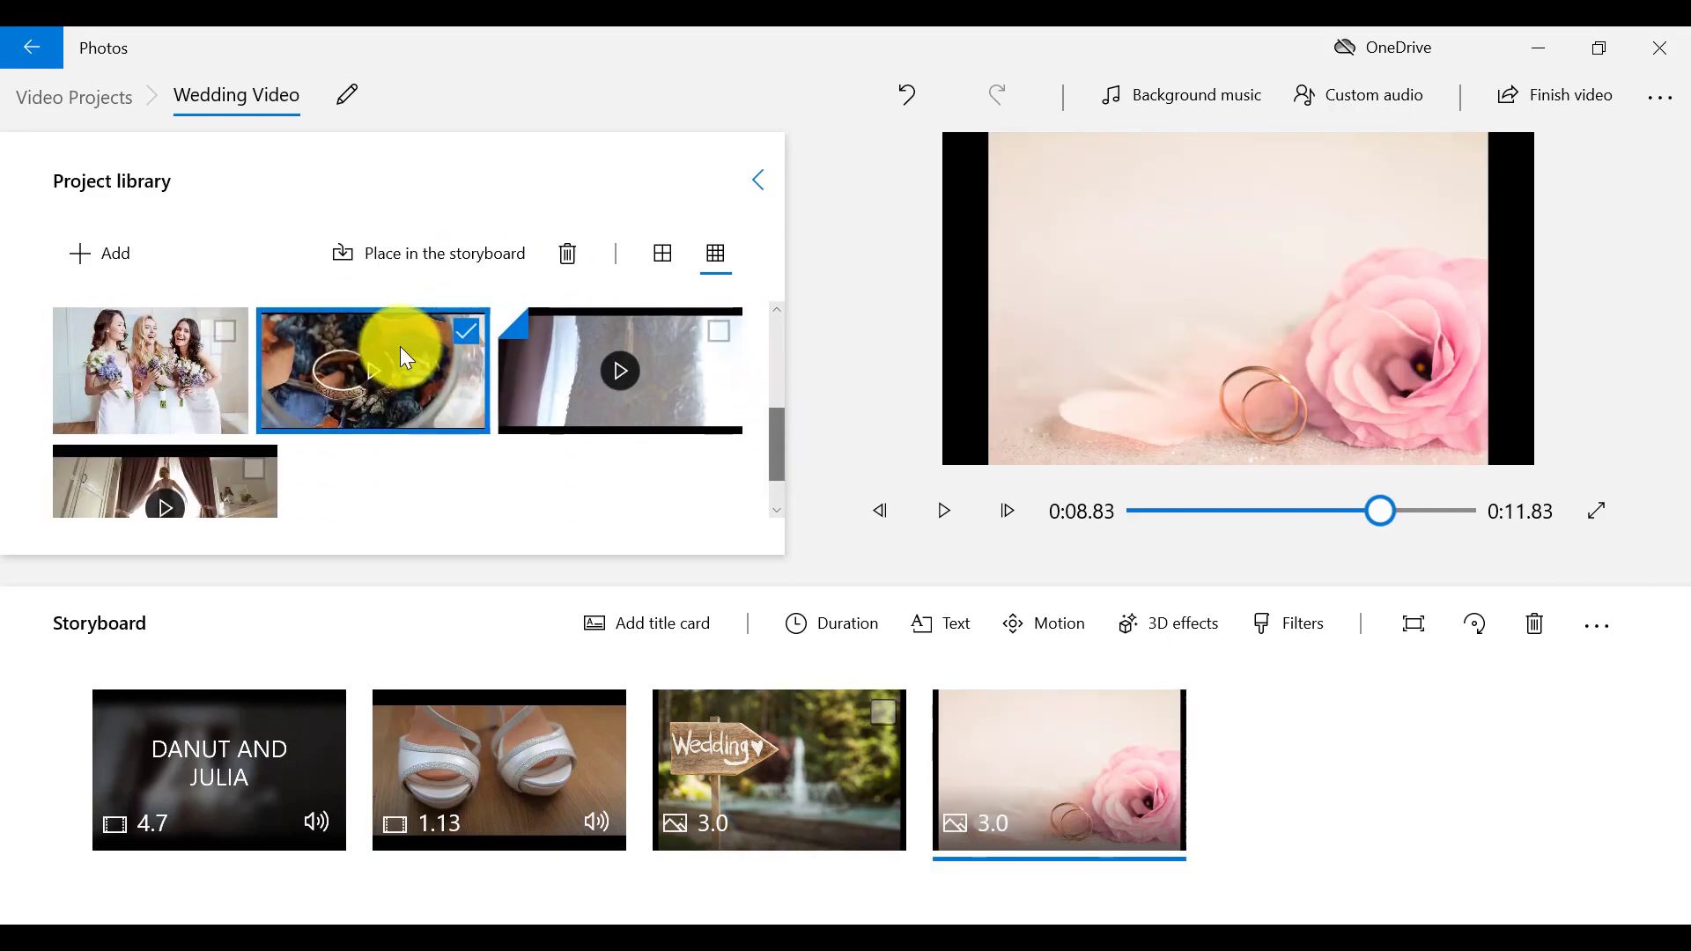
left_click(423, 254)
scroll(207, 441, "up", 3)
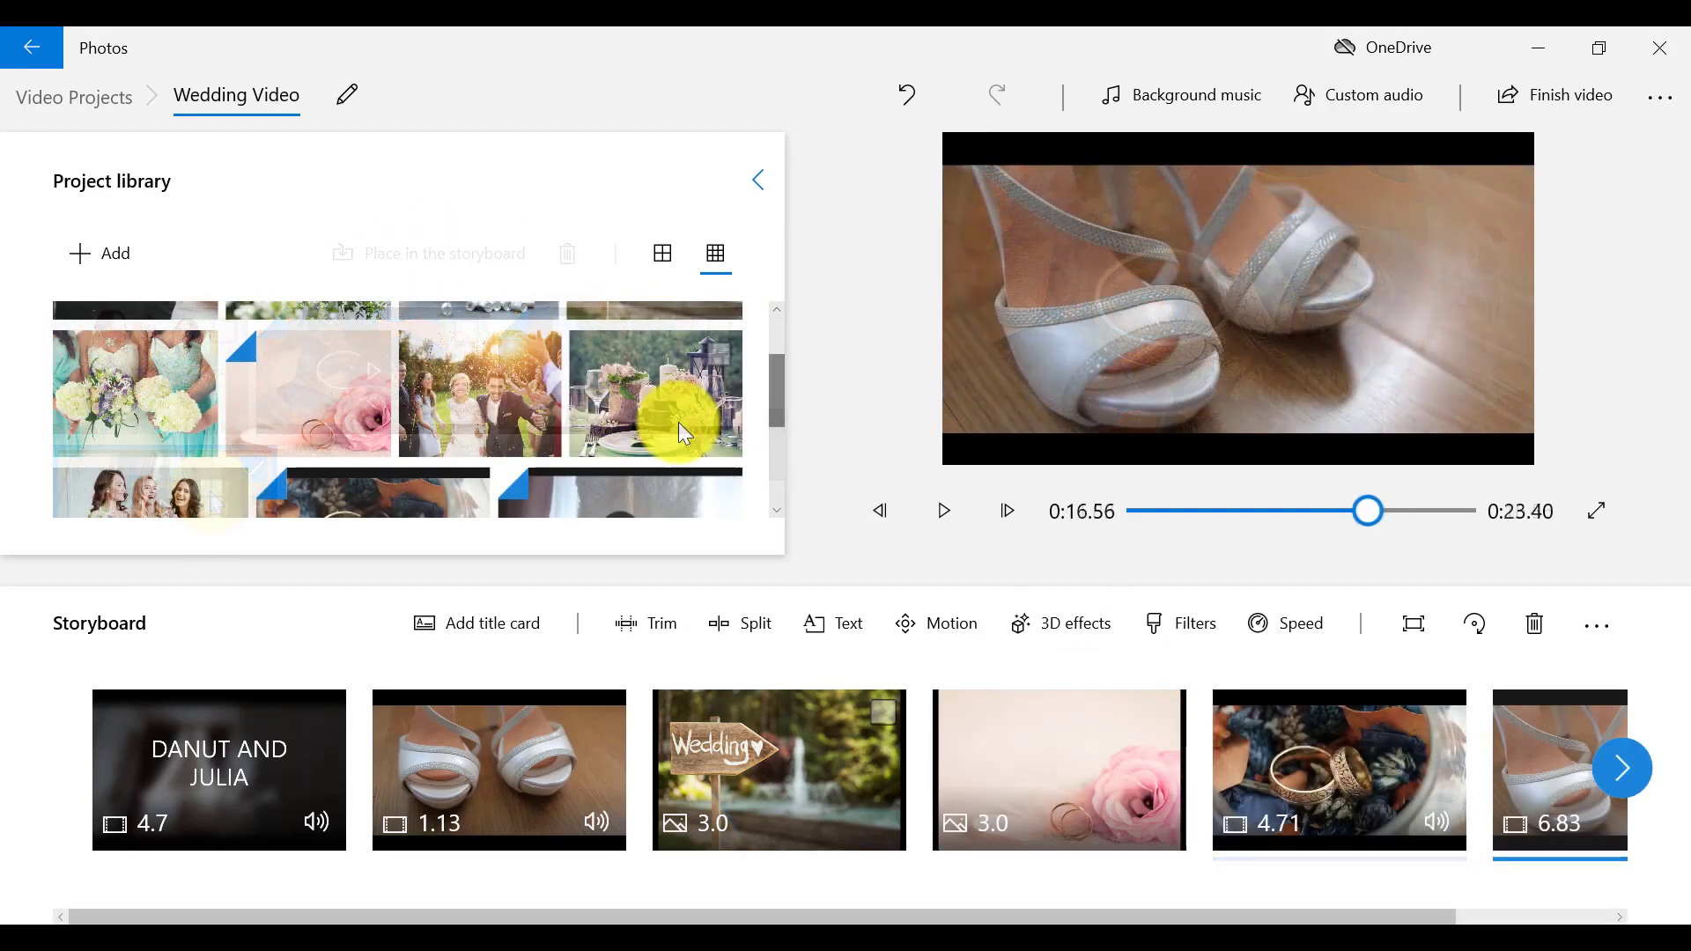
left_click_drag(678, 421, 1498, 799)
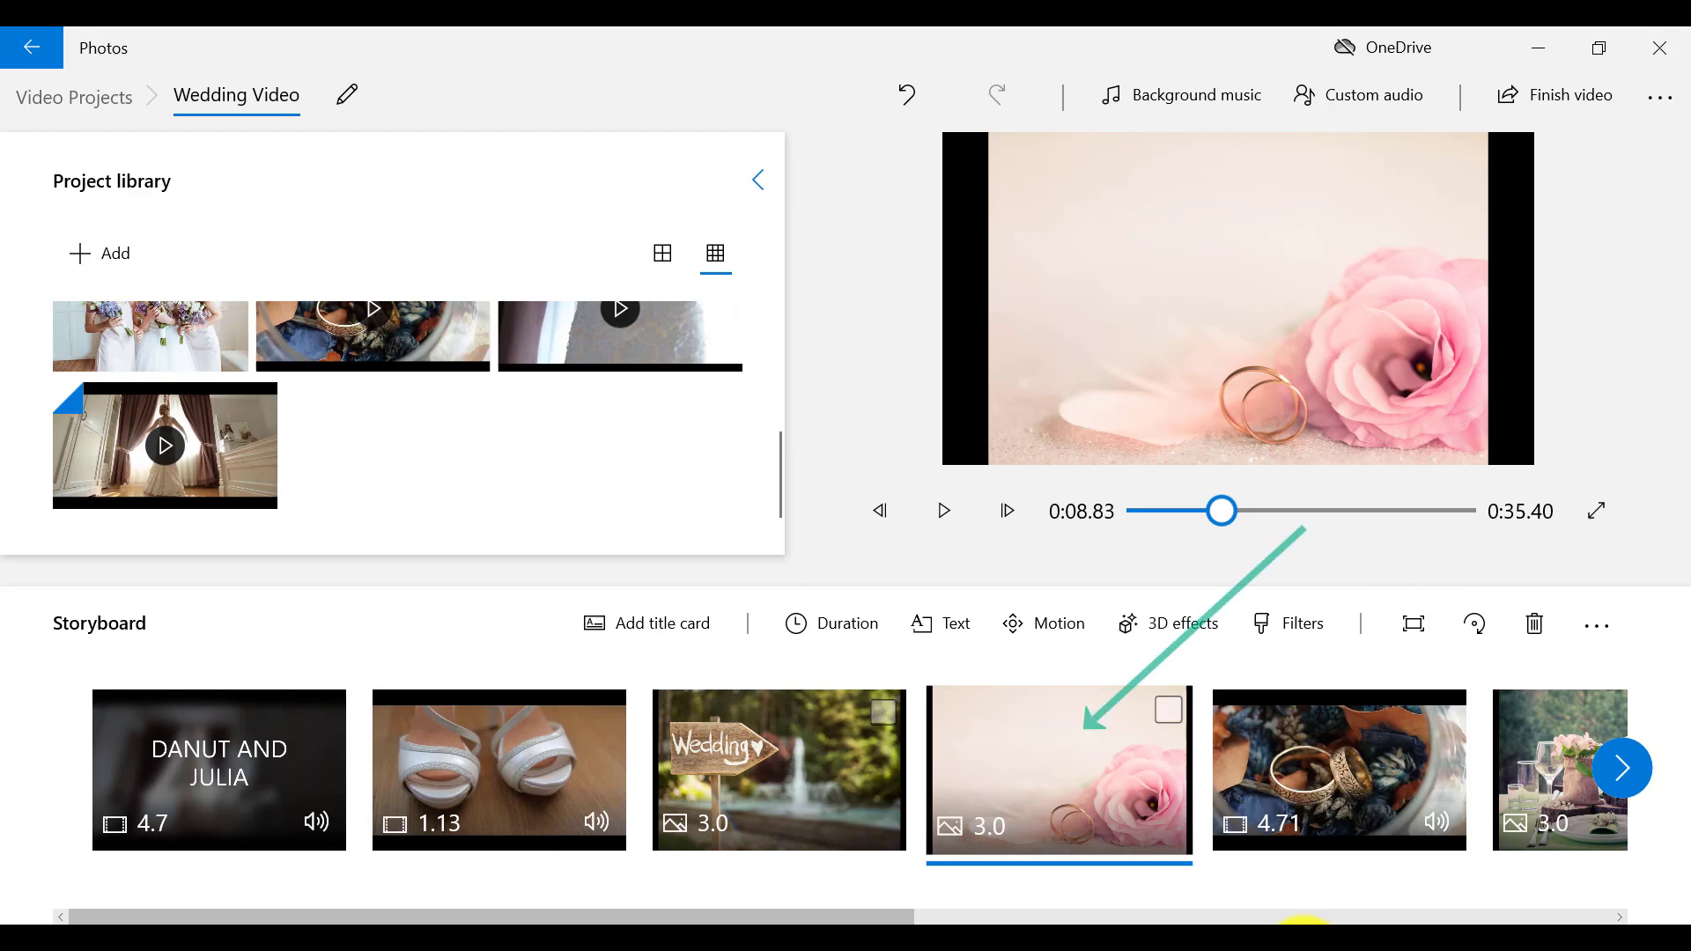
- Apply Remove black bars to the pink-roses photo so it fills the frame
left_click(1402, 632)
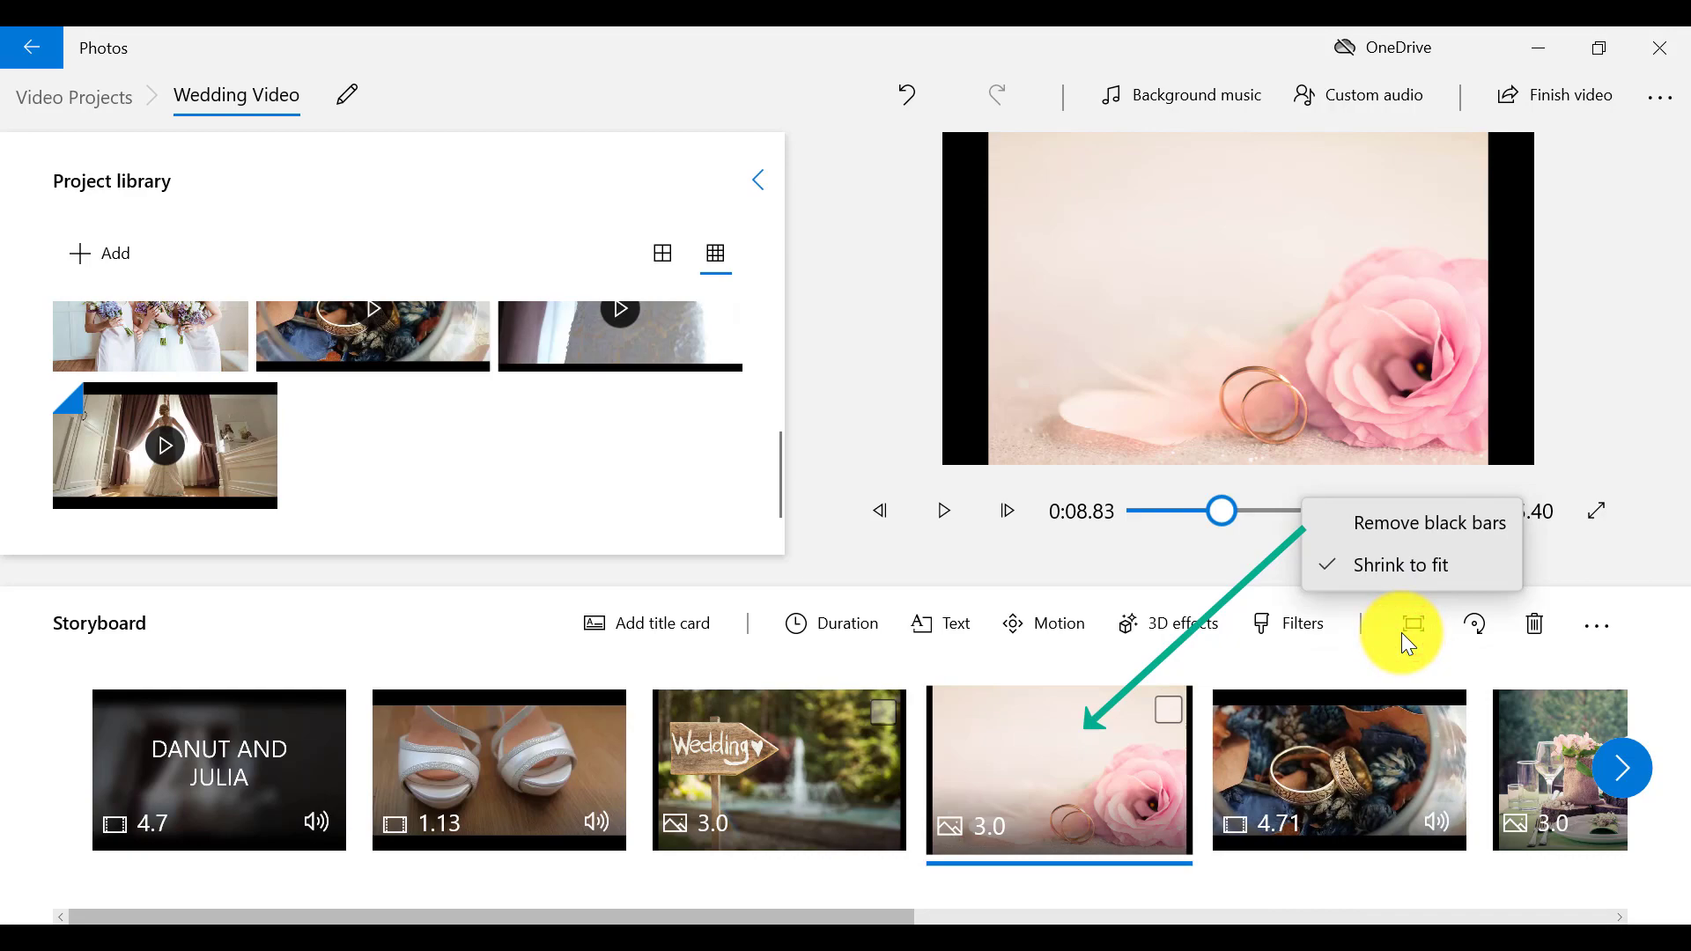
left_click(1405, 519)
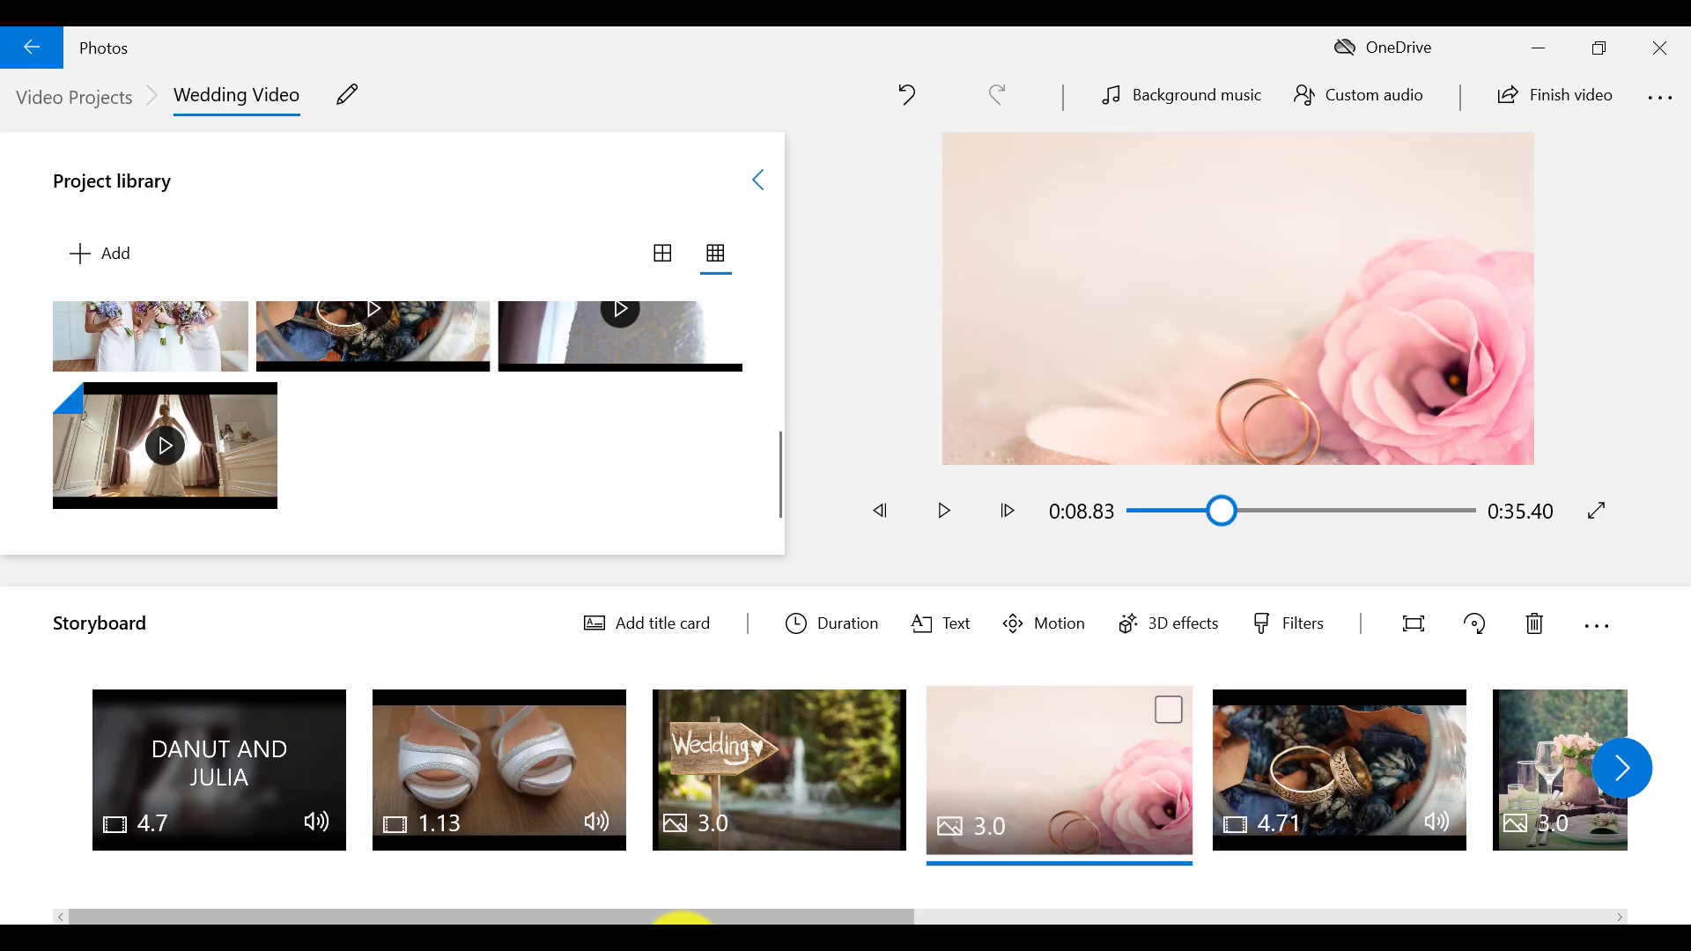
- Insert a title card at the start with the text 'WEDDING VIDEO 2021'
left_click(239, 787)
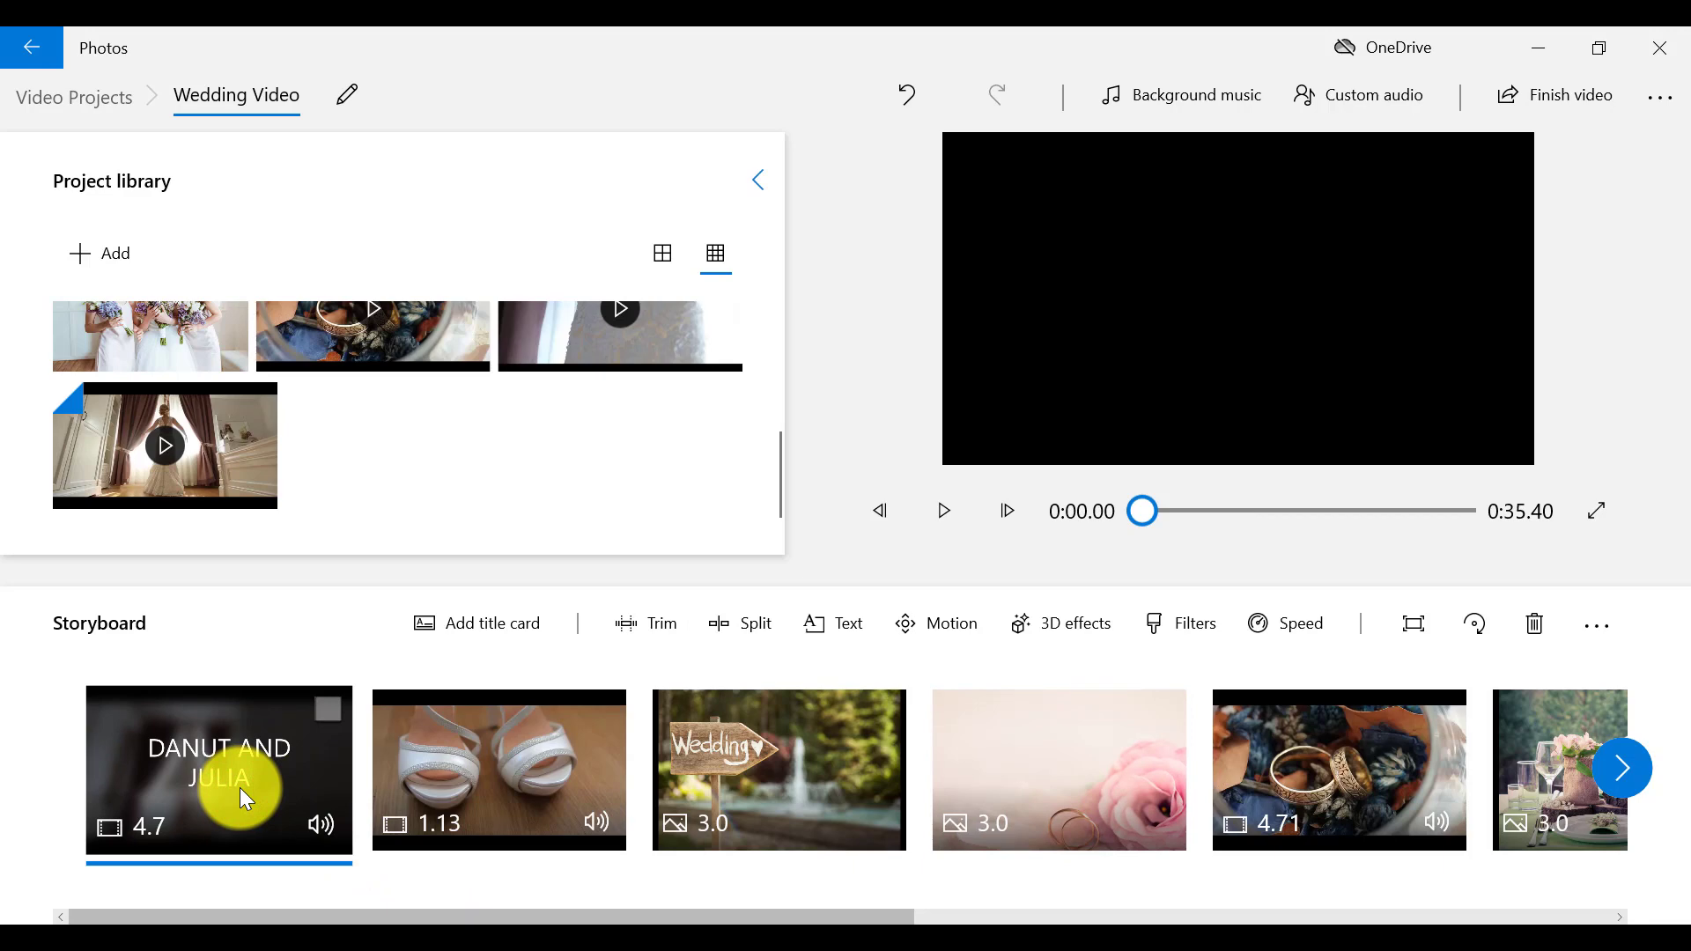
left_click(501, 634)
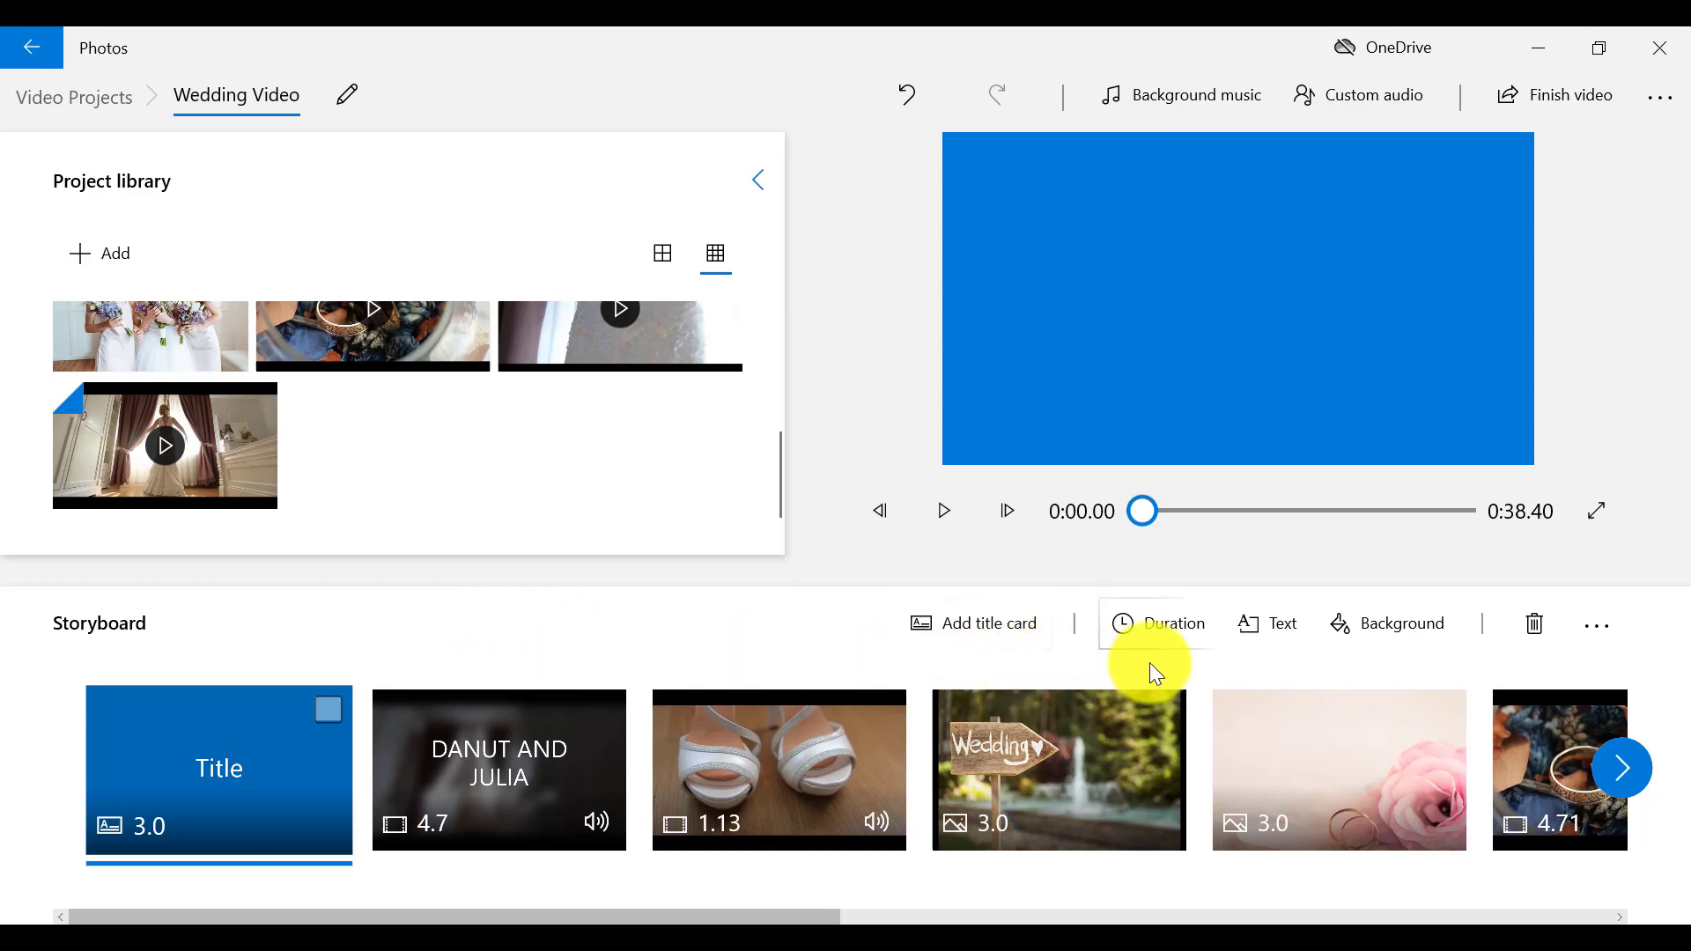
left_click(1265, 639)
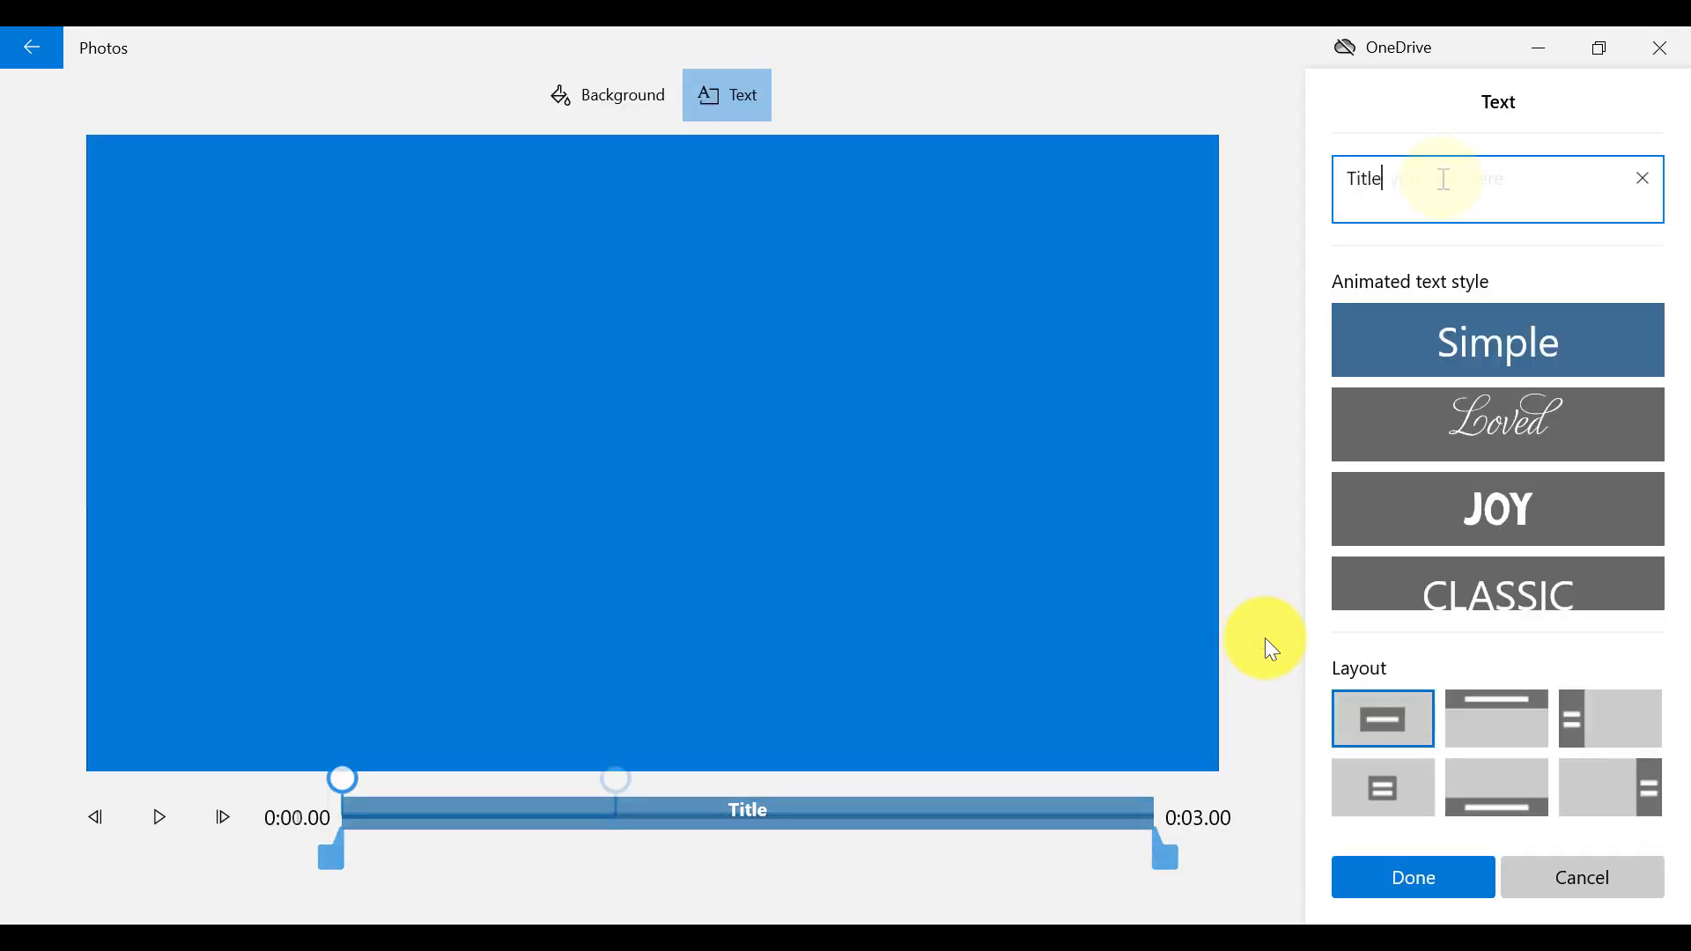
double_click(1444, 179)
key("BackSpace")
type("WEDD")
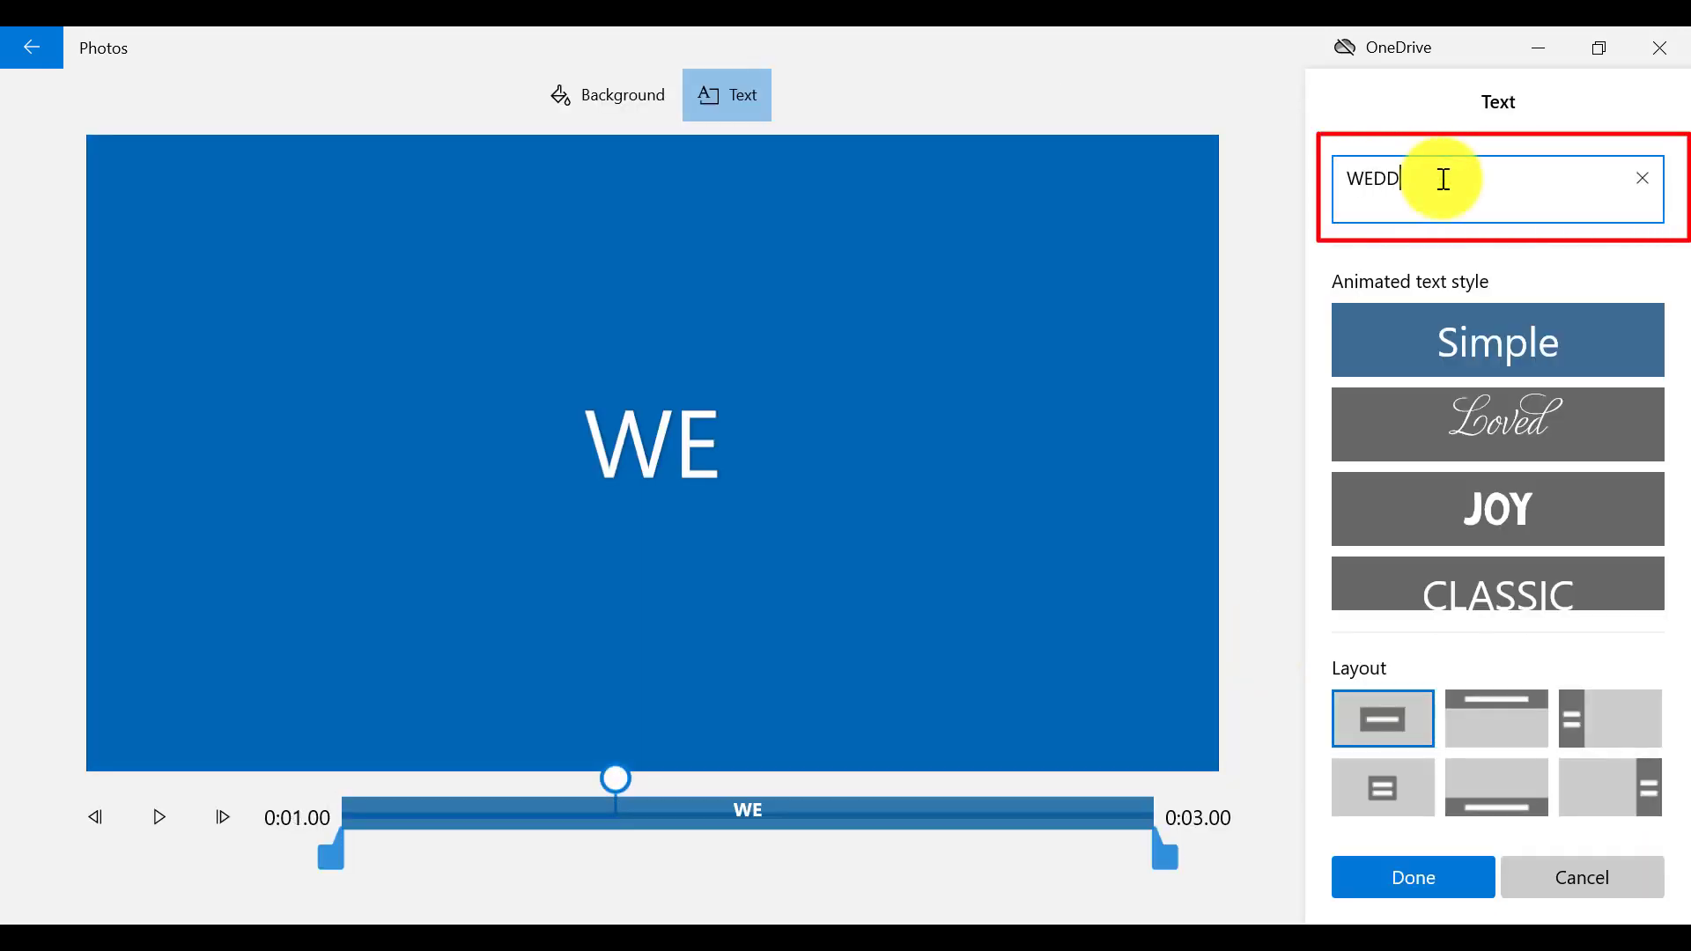
type("ING VIDEO 2021")
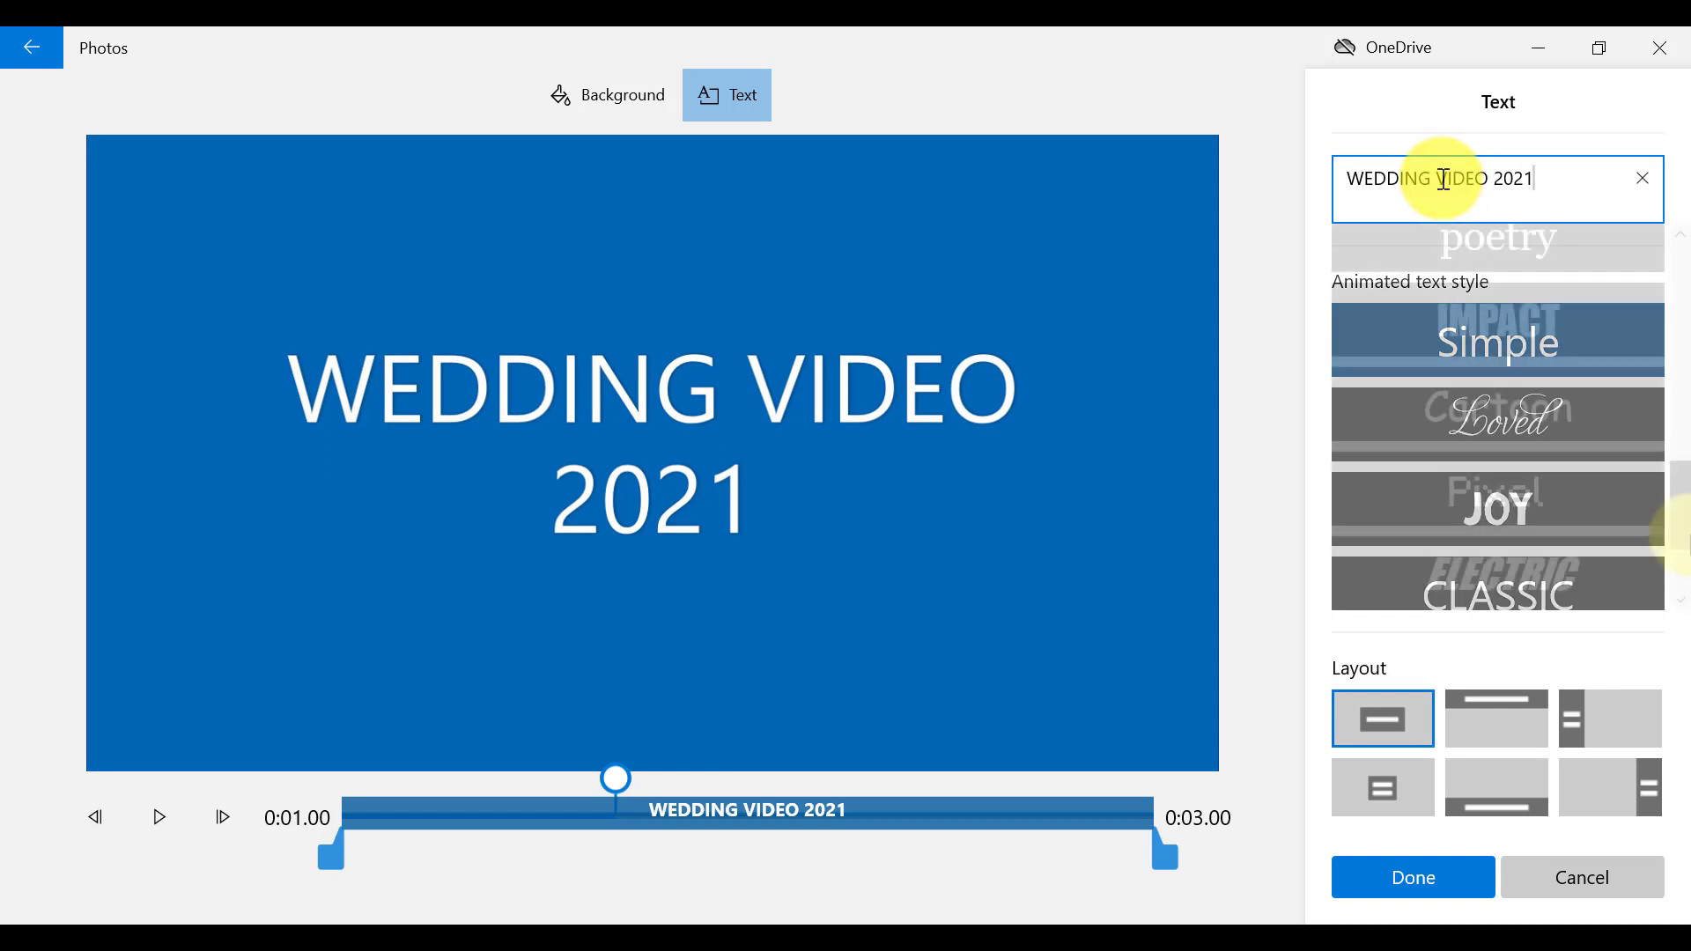
- Apply the Simple animated style to the title and show the background colour options
left_click_drag(1665, 529, 1665, 313)
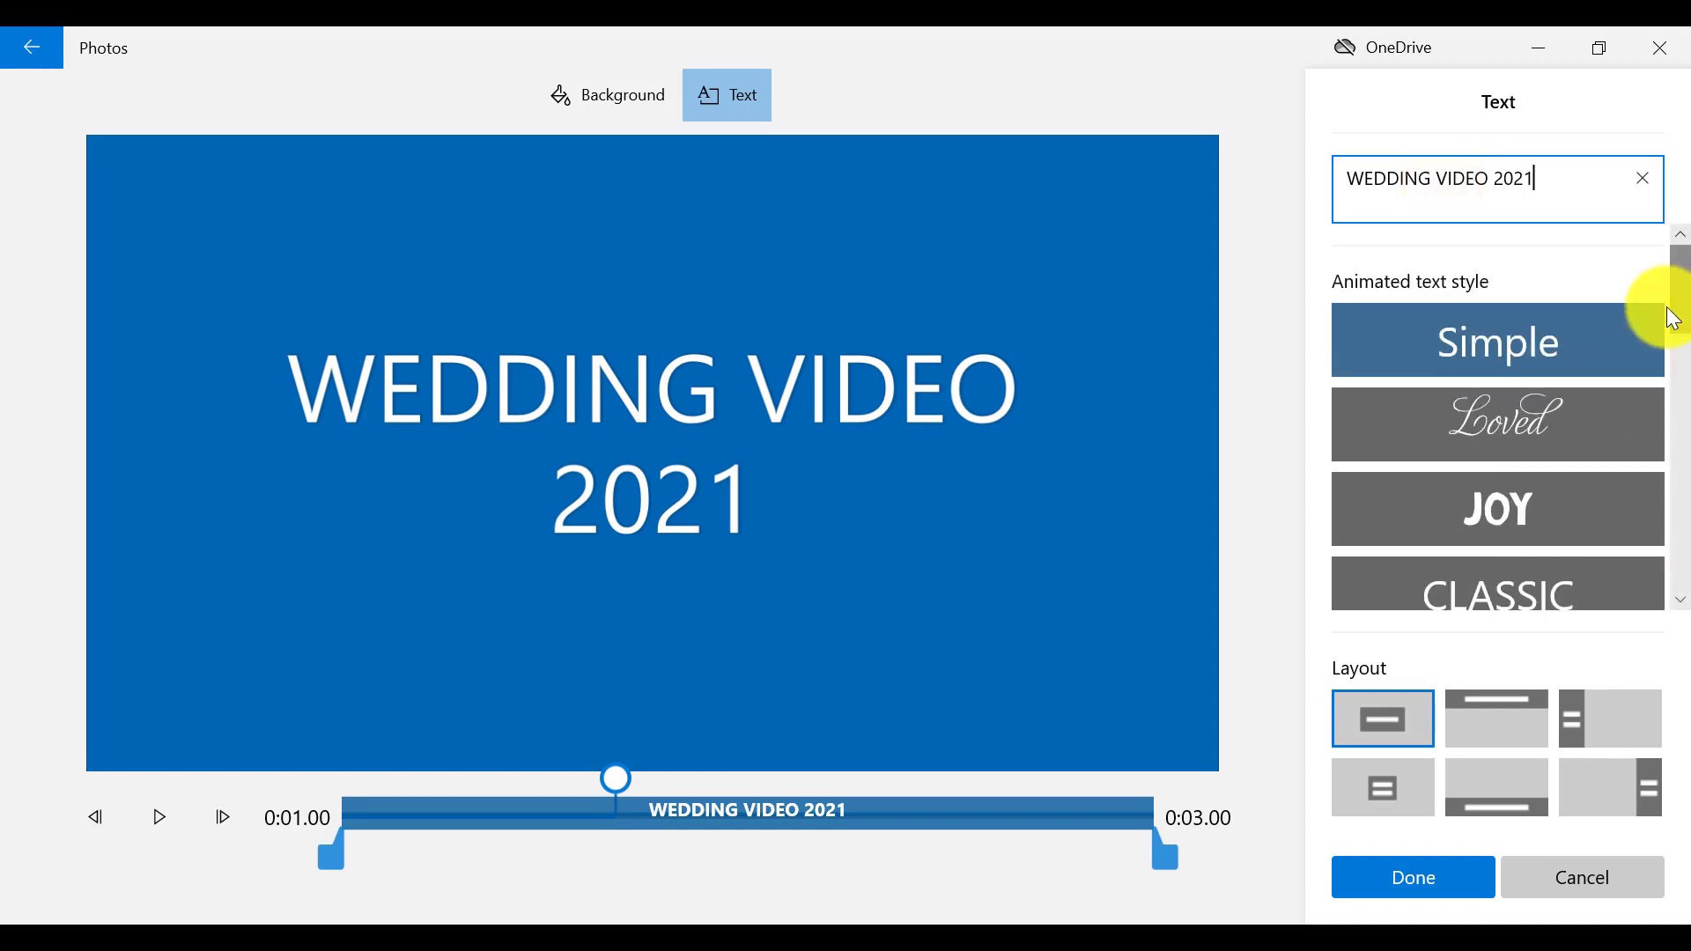
left_click(1533, 342)
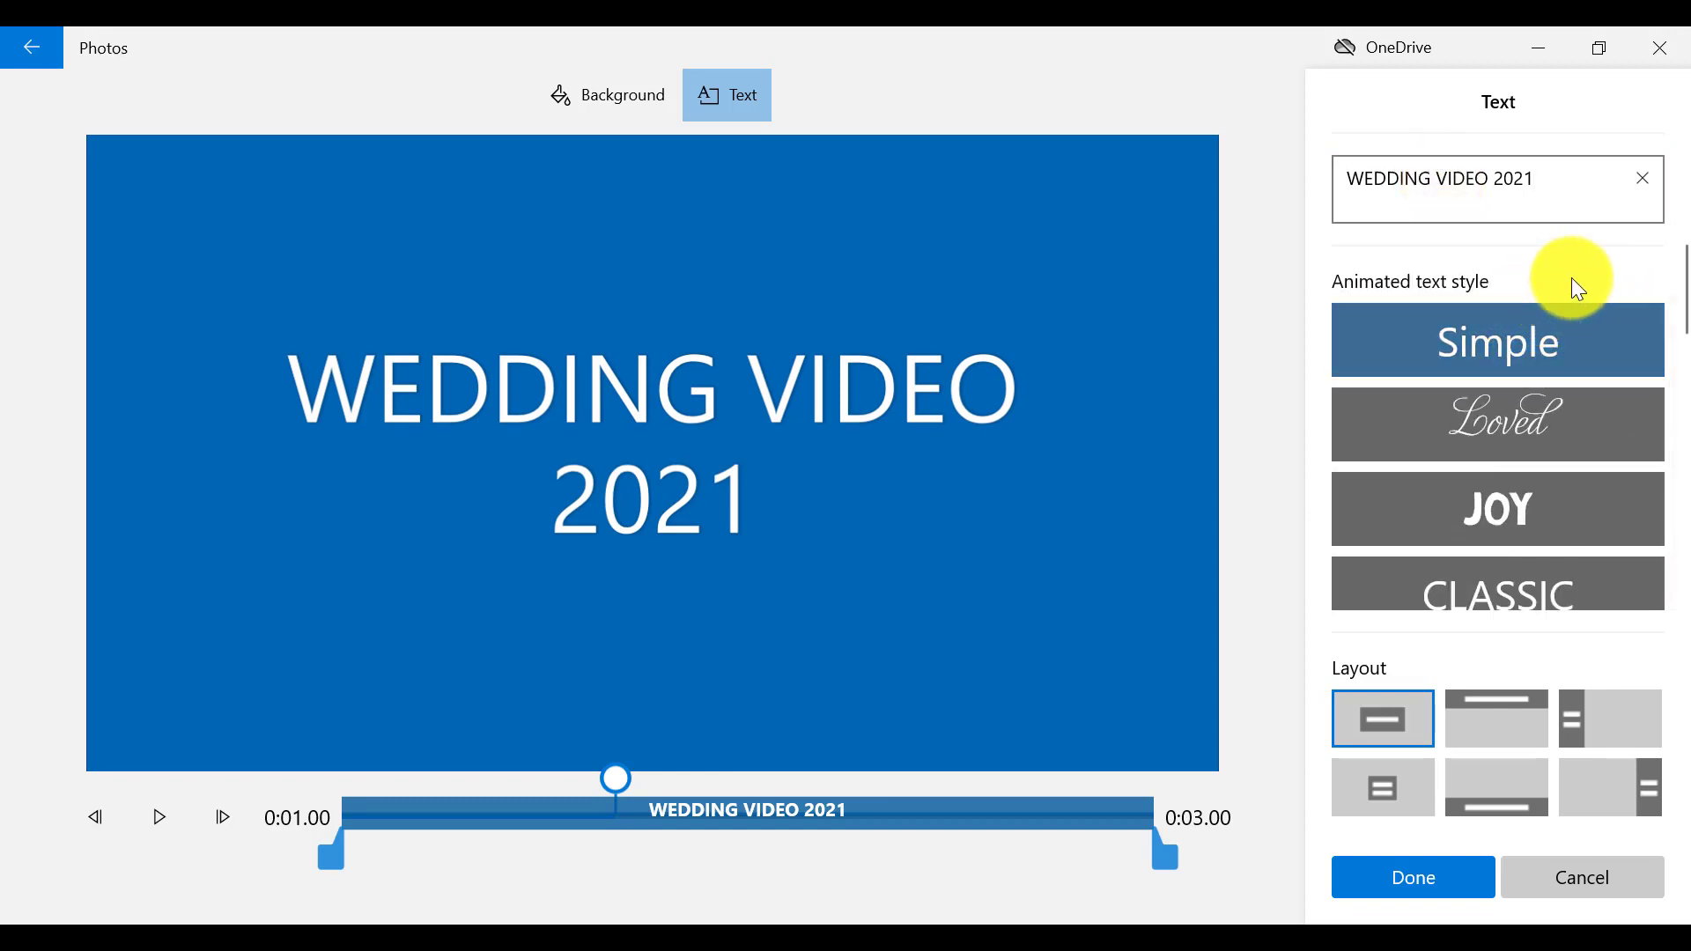
left_click(616, 98)
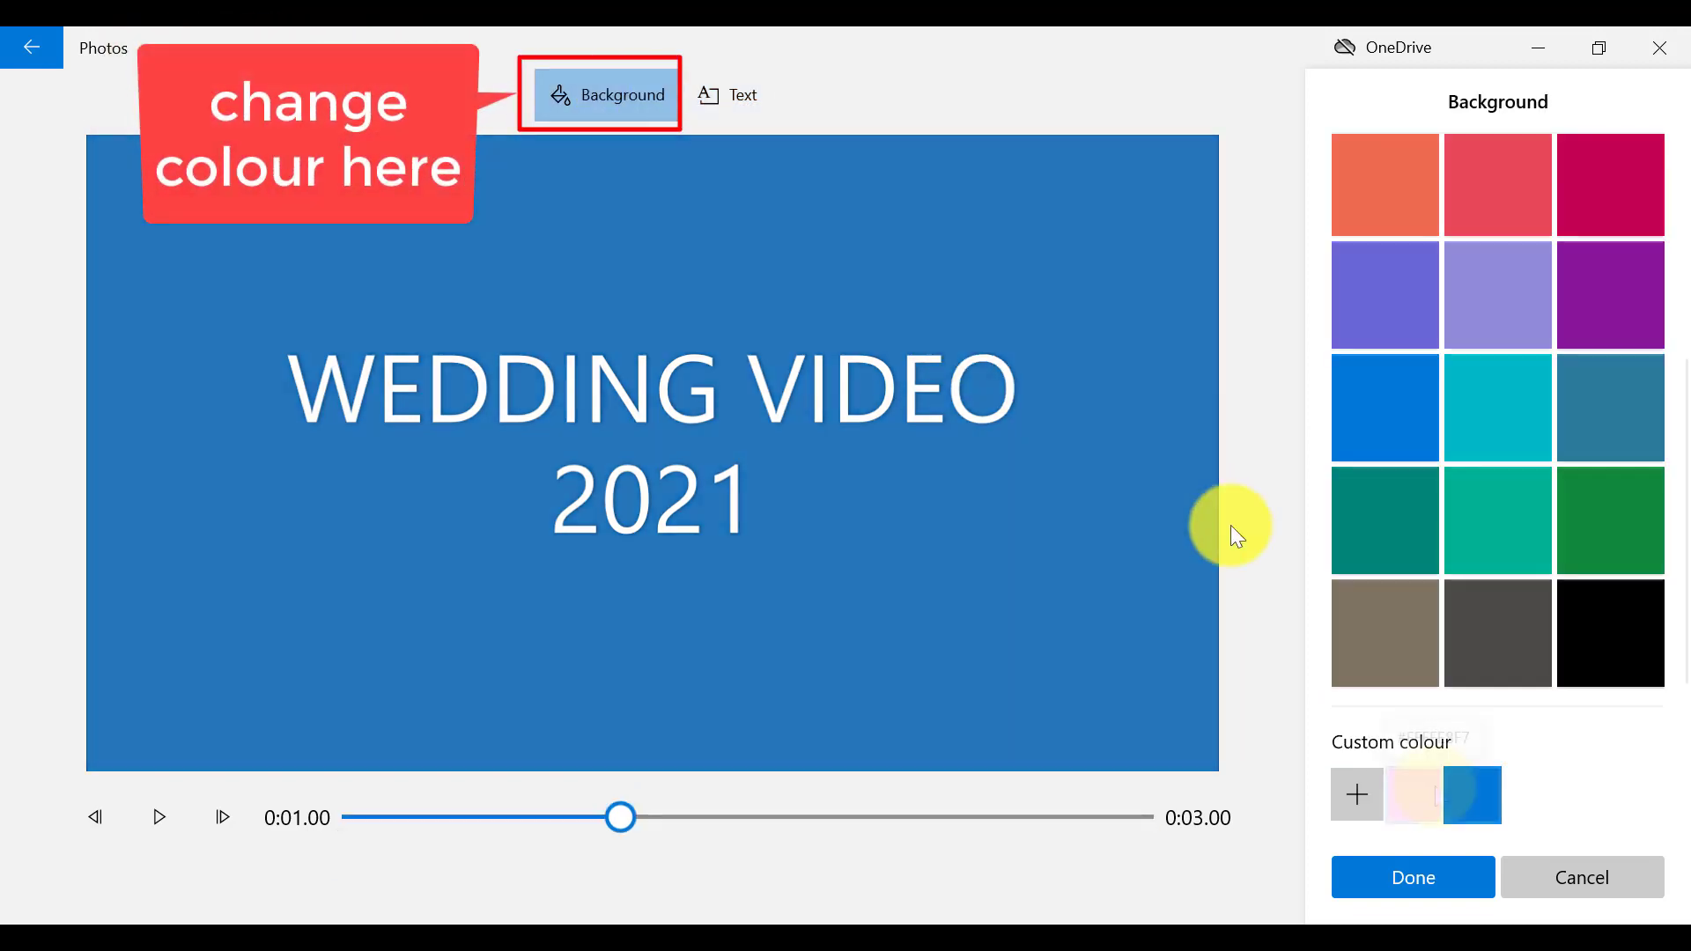
- Give the title card a custom lavender background colour
left_click(1434, 788)
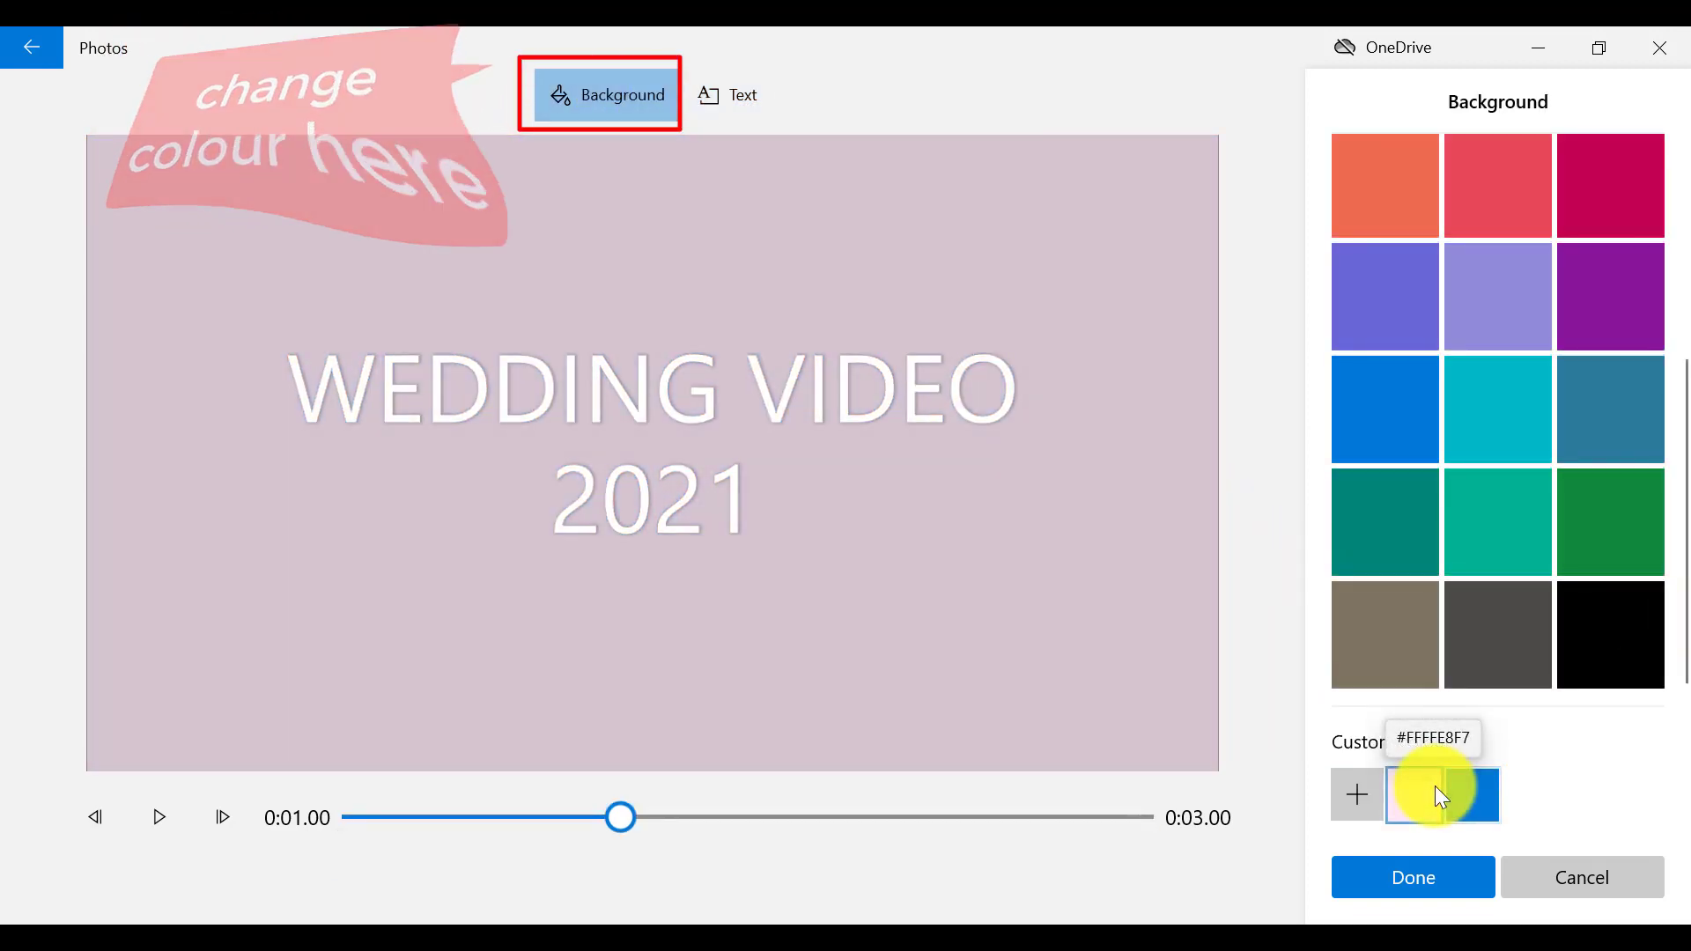
left_click(1370, 788)
left_click_drag(821, 410, 828, 393)
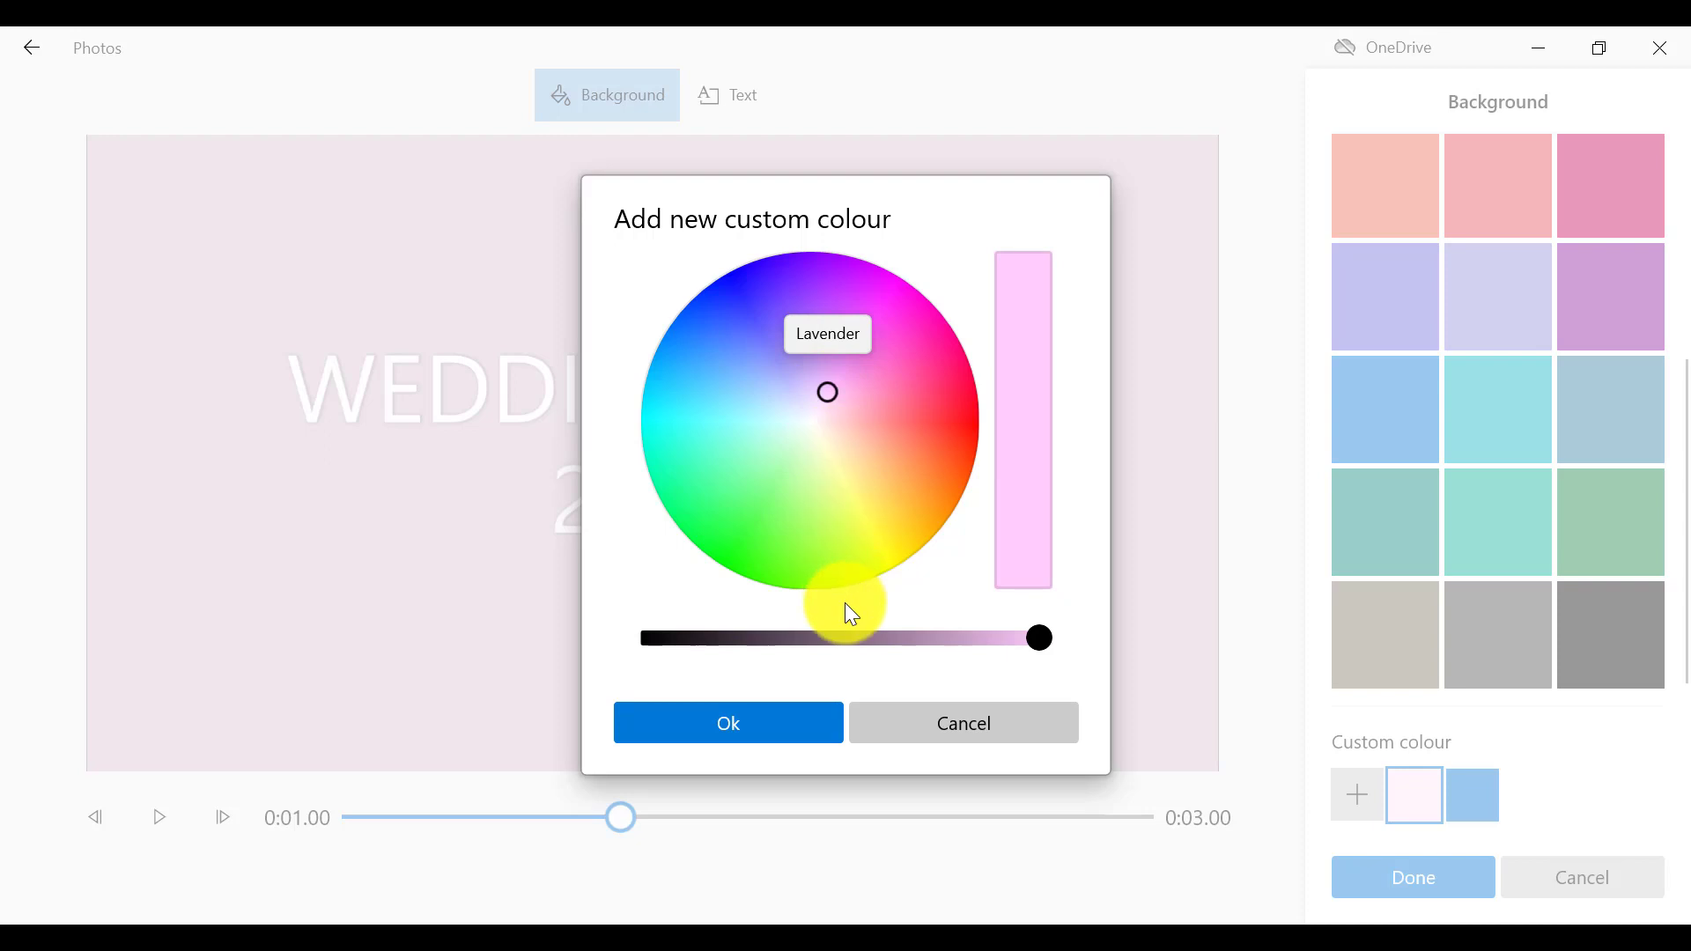
left_click(791, 721)
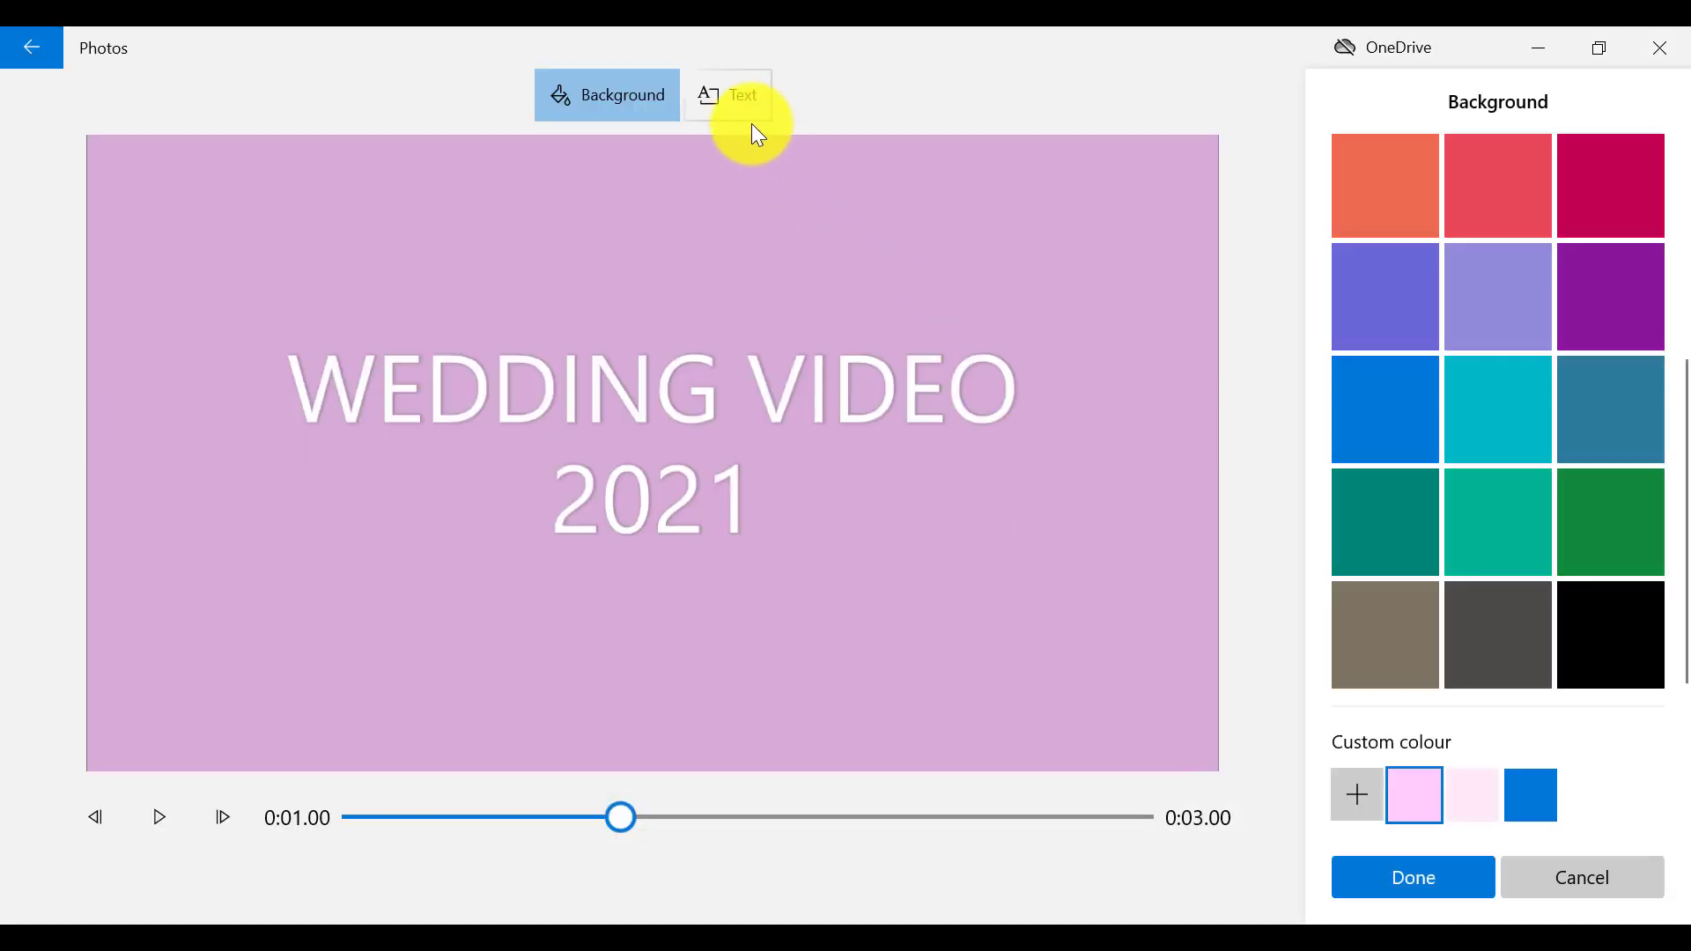
- Shorten the title text so it ends at 0:02.00
left_click(747, 99)
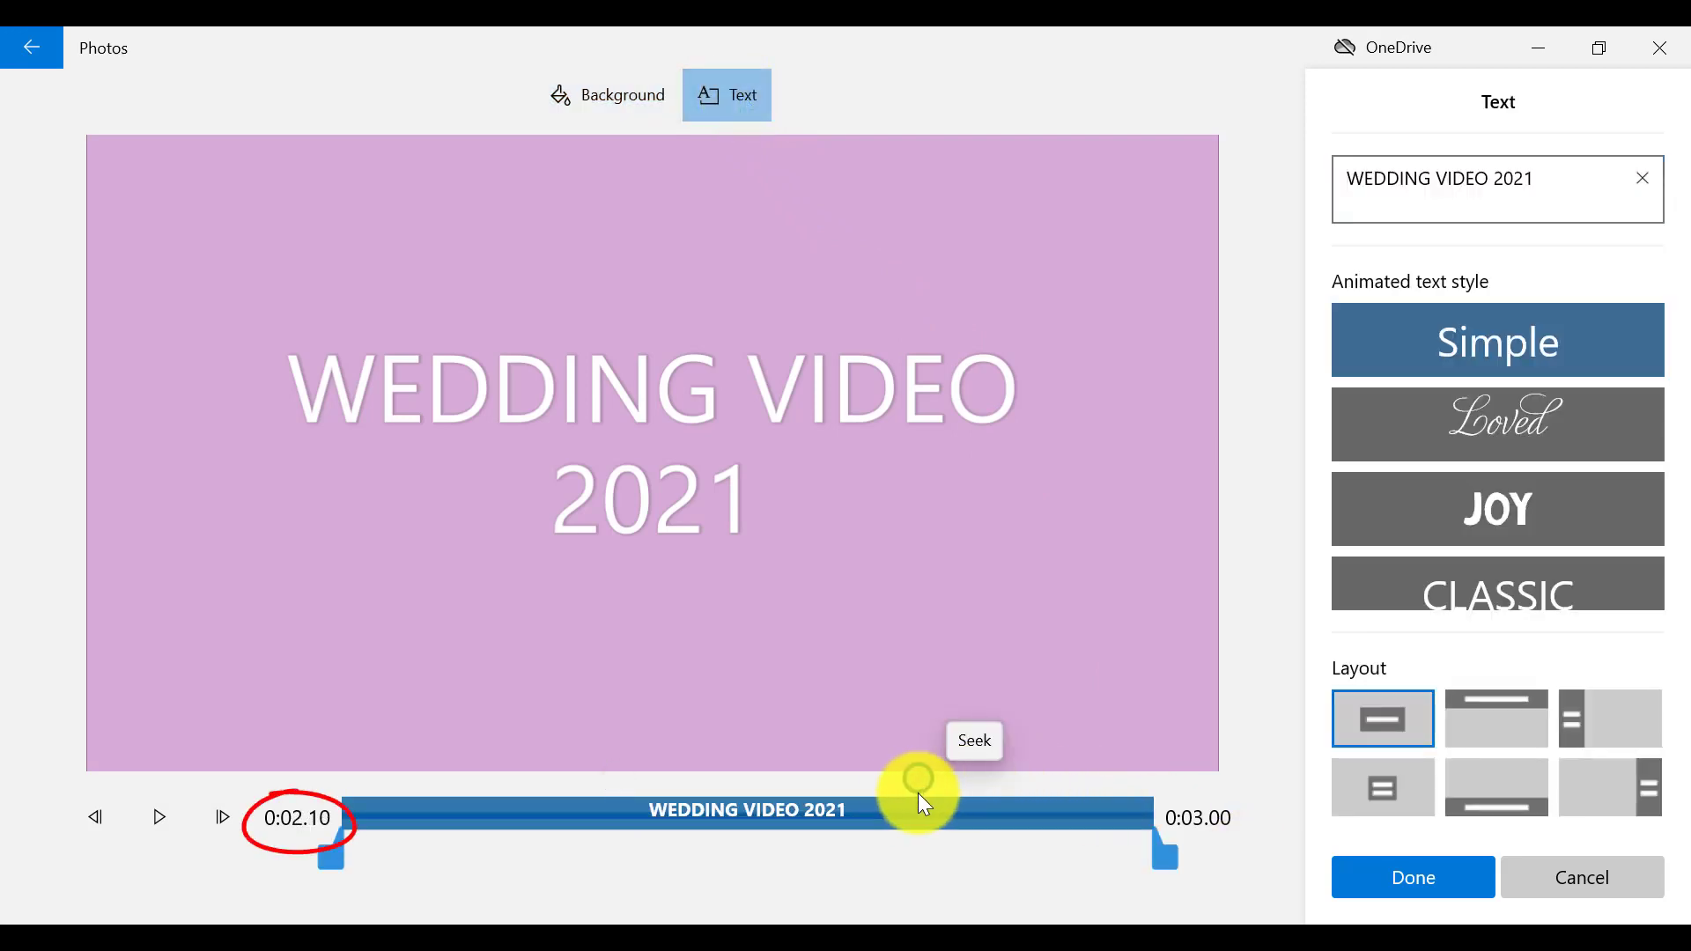
left_click(896, 794)
left_click_drag(1164, 851, 932, 877)
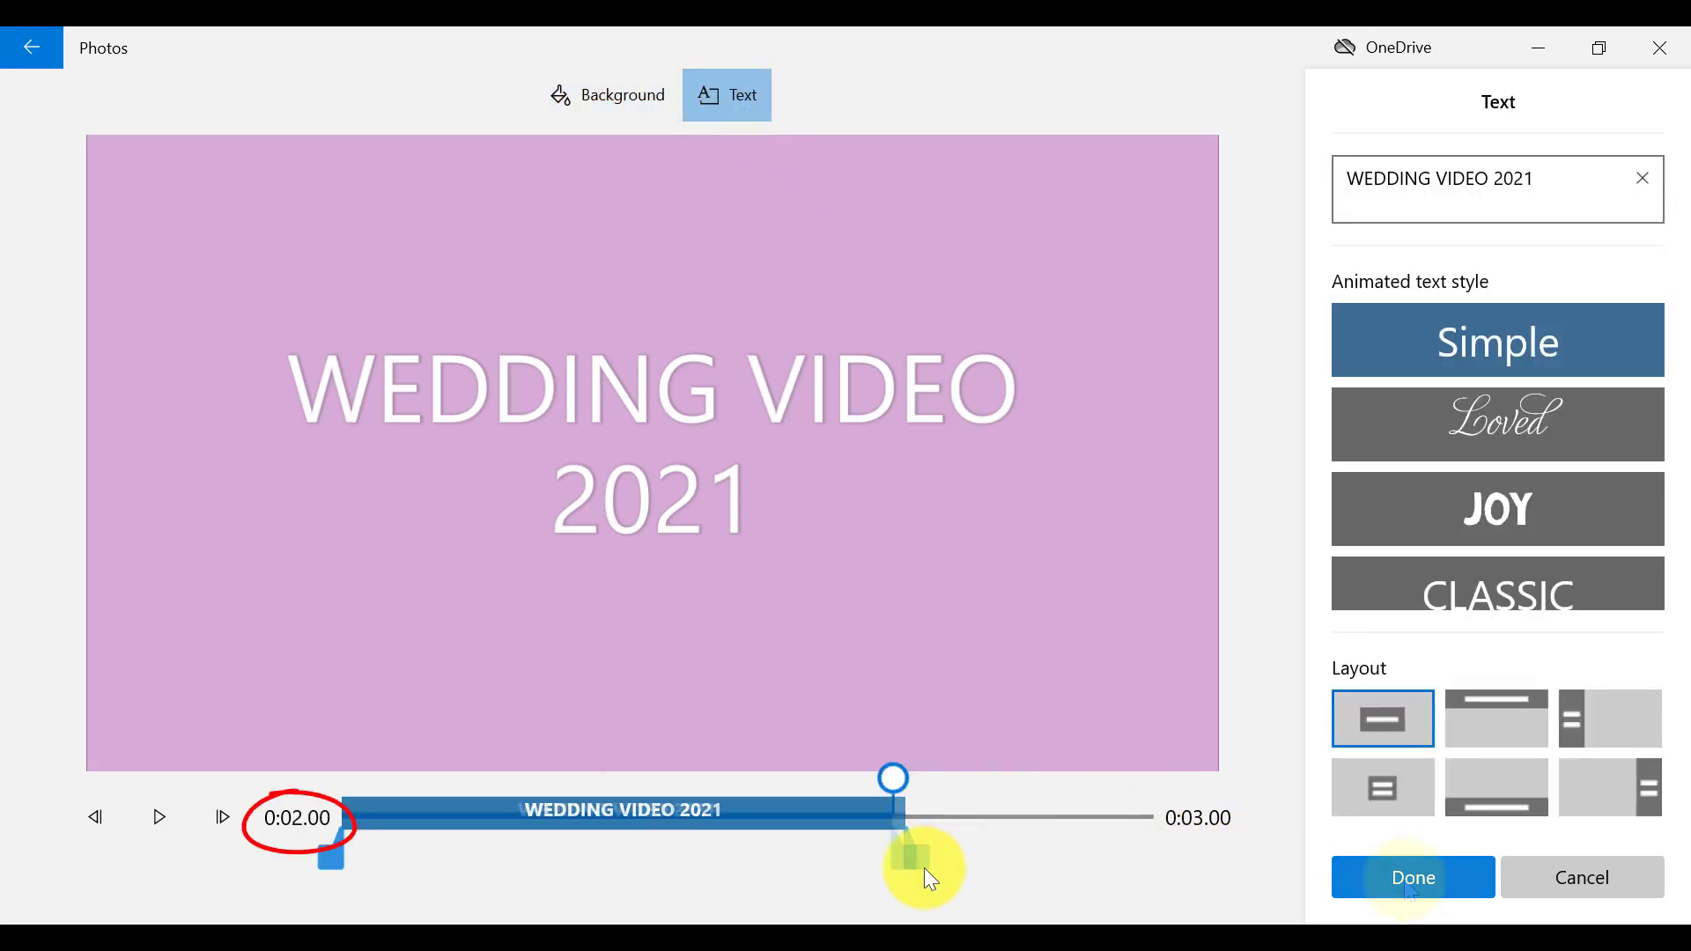
- Preview the opening to check the 2-second title card, then select the WEDDING VIDEO 2021 card
left_click(1409, 881)
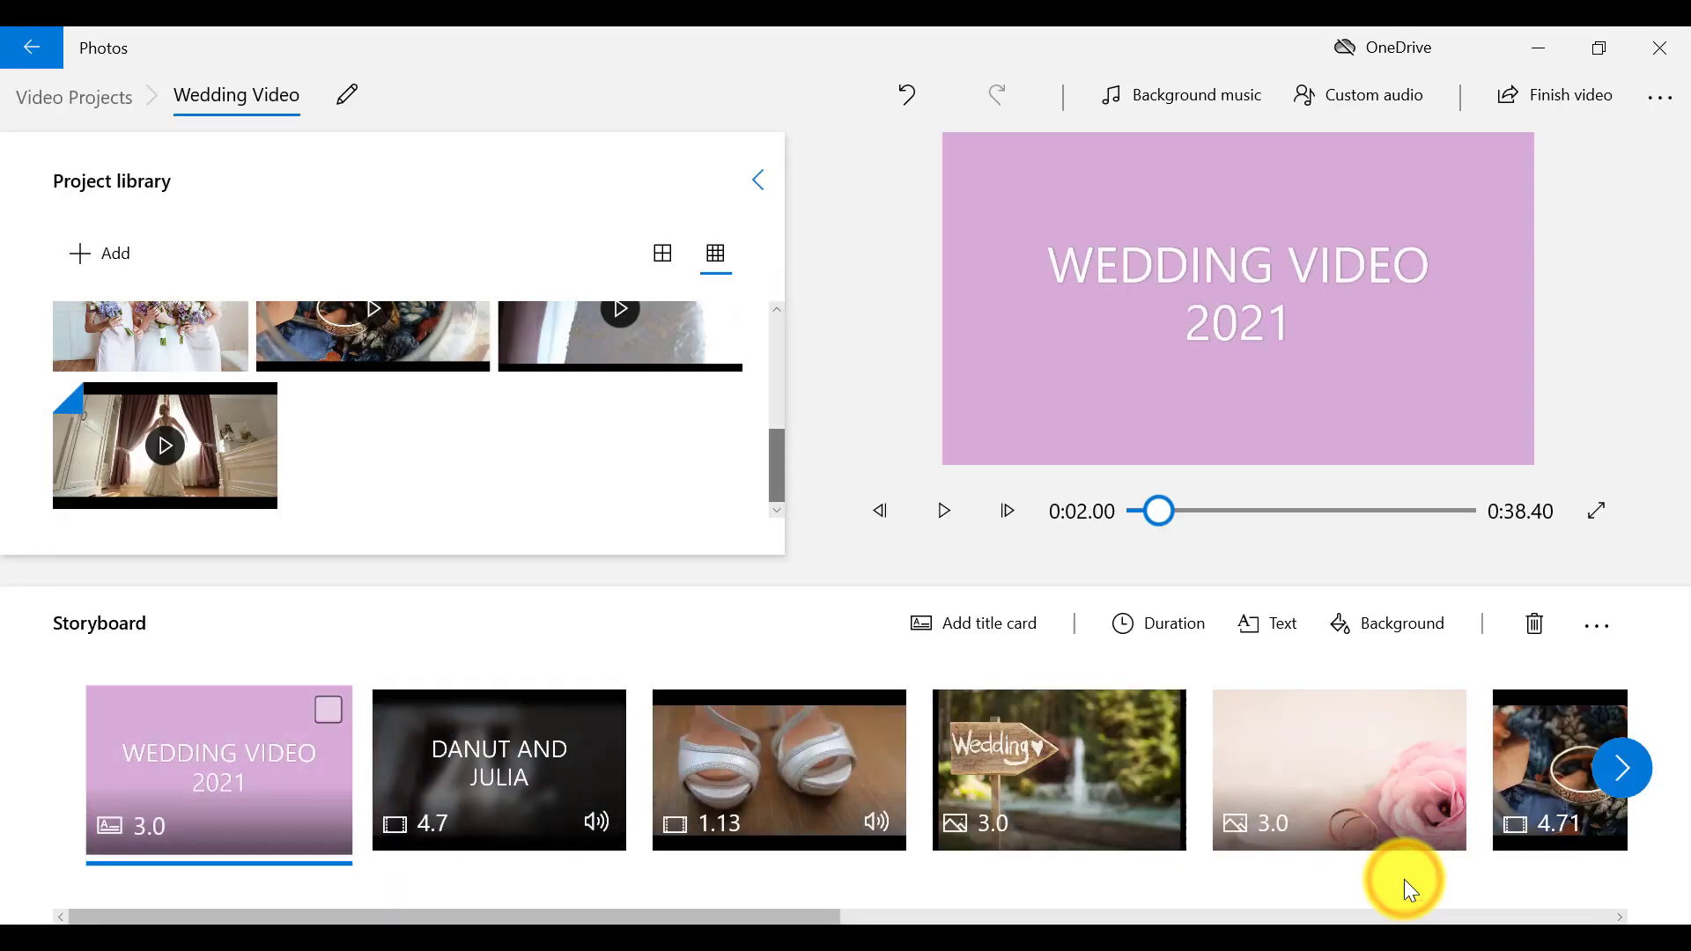
left_click(935, 524)
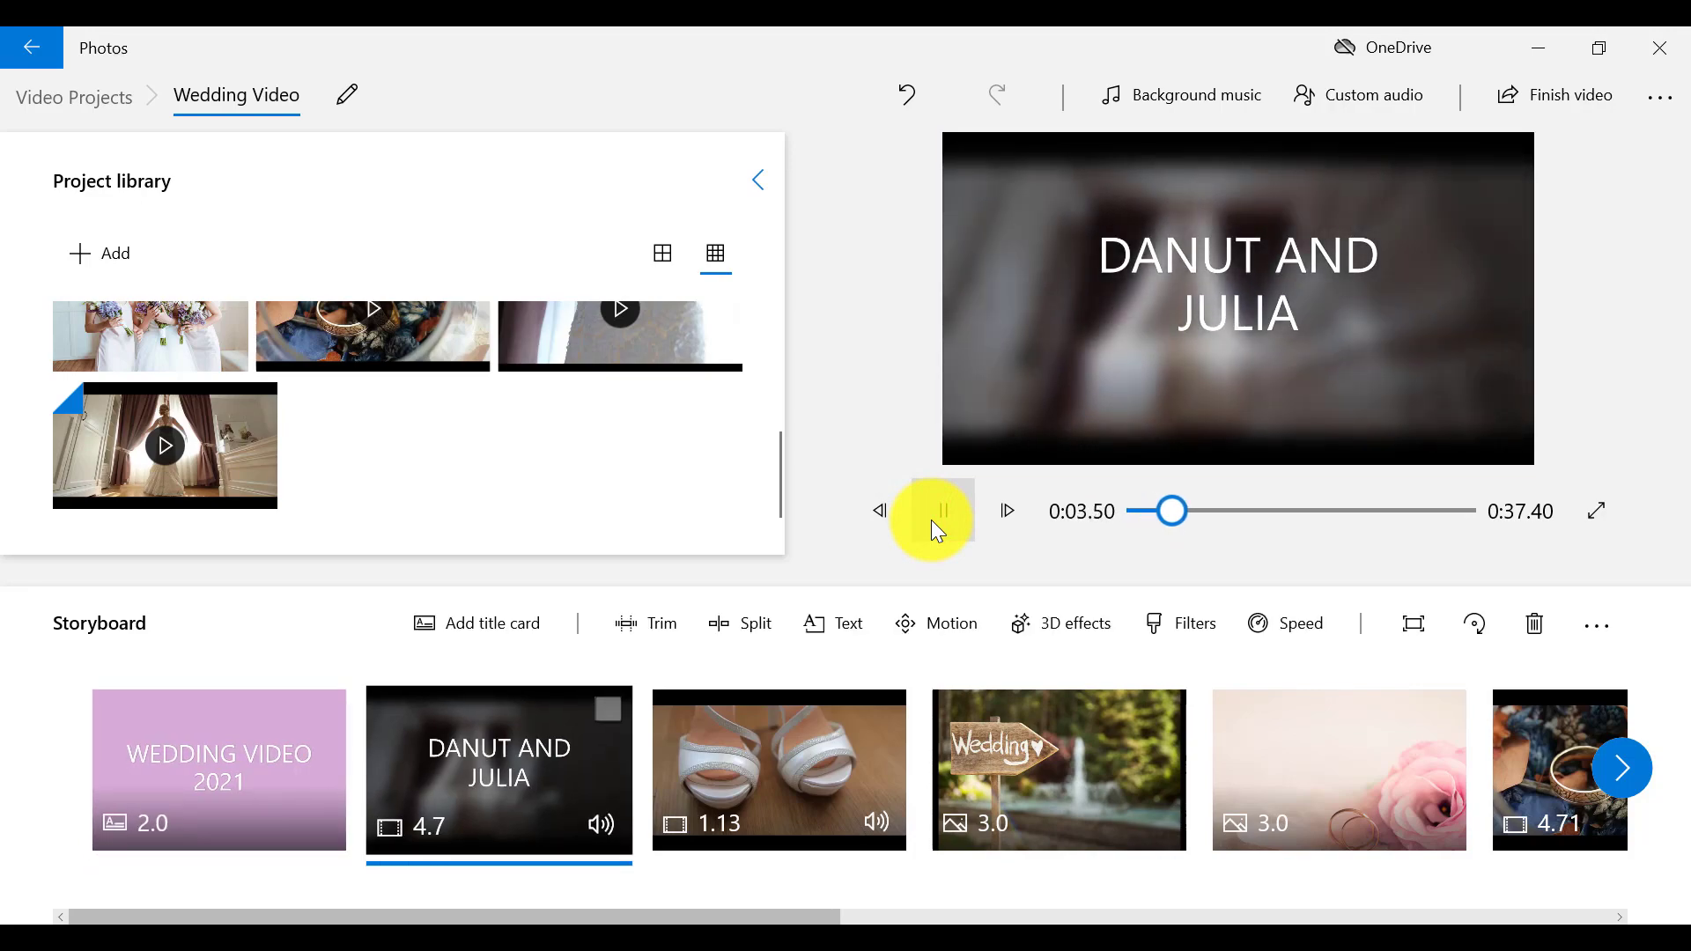
left_click(931, 520)
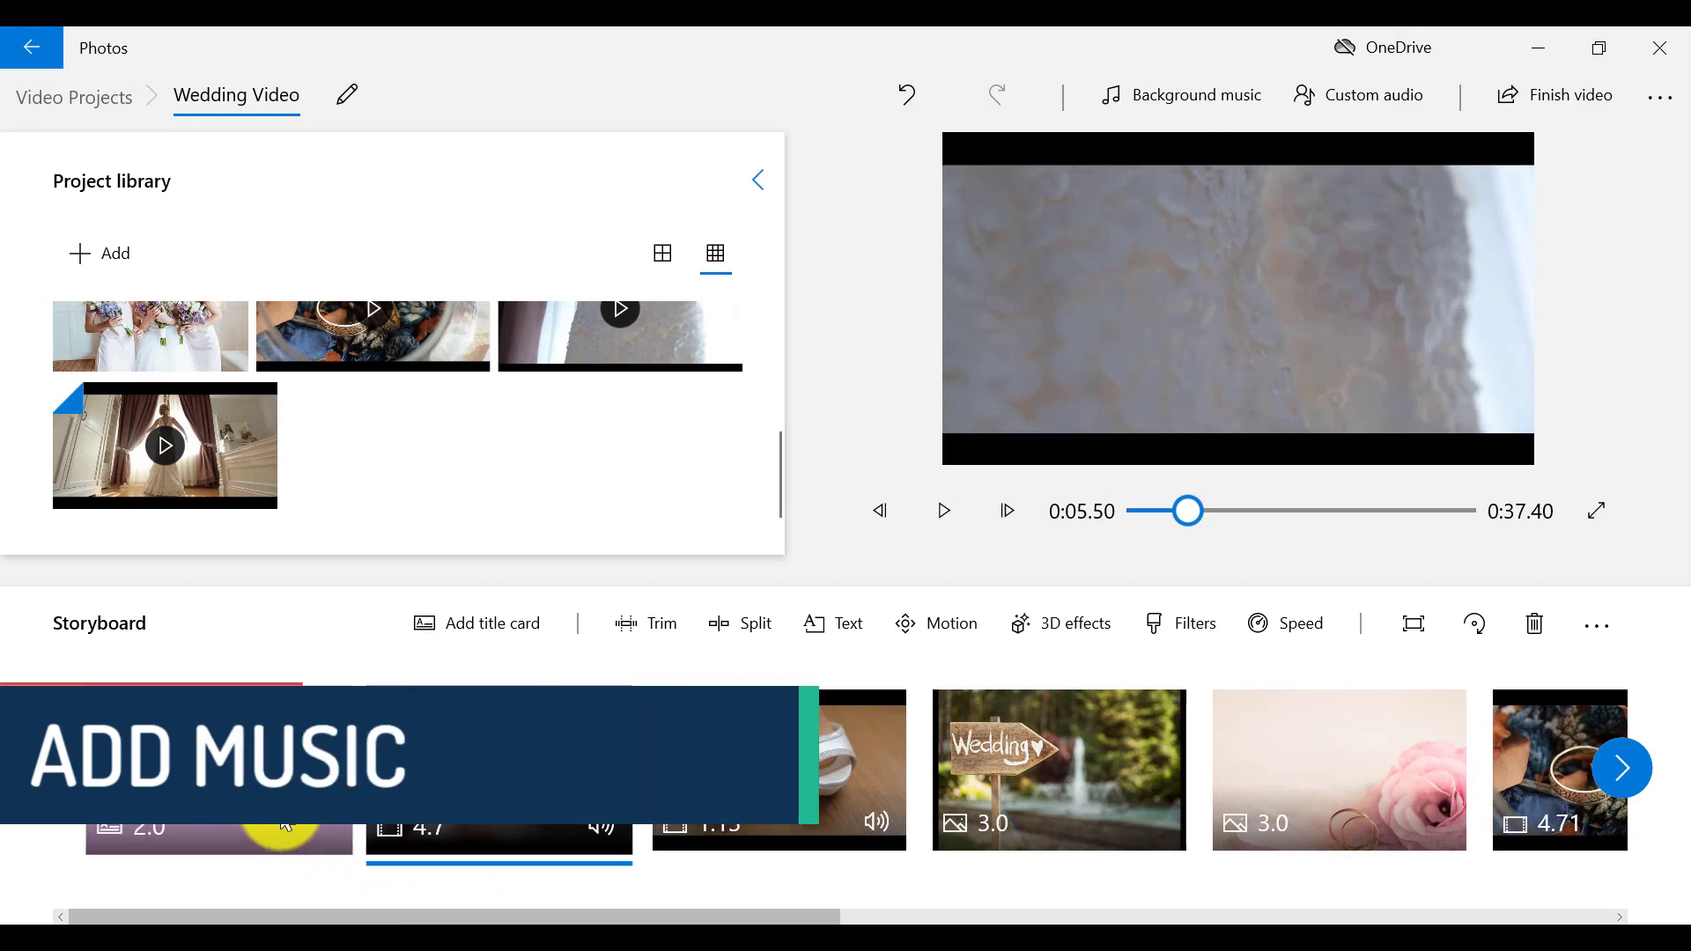
left_click(284, 823)
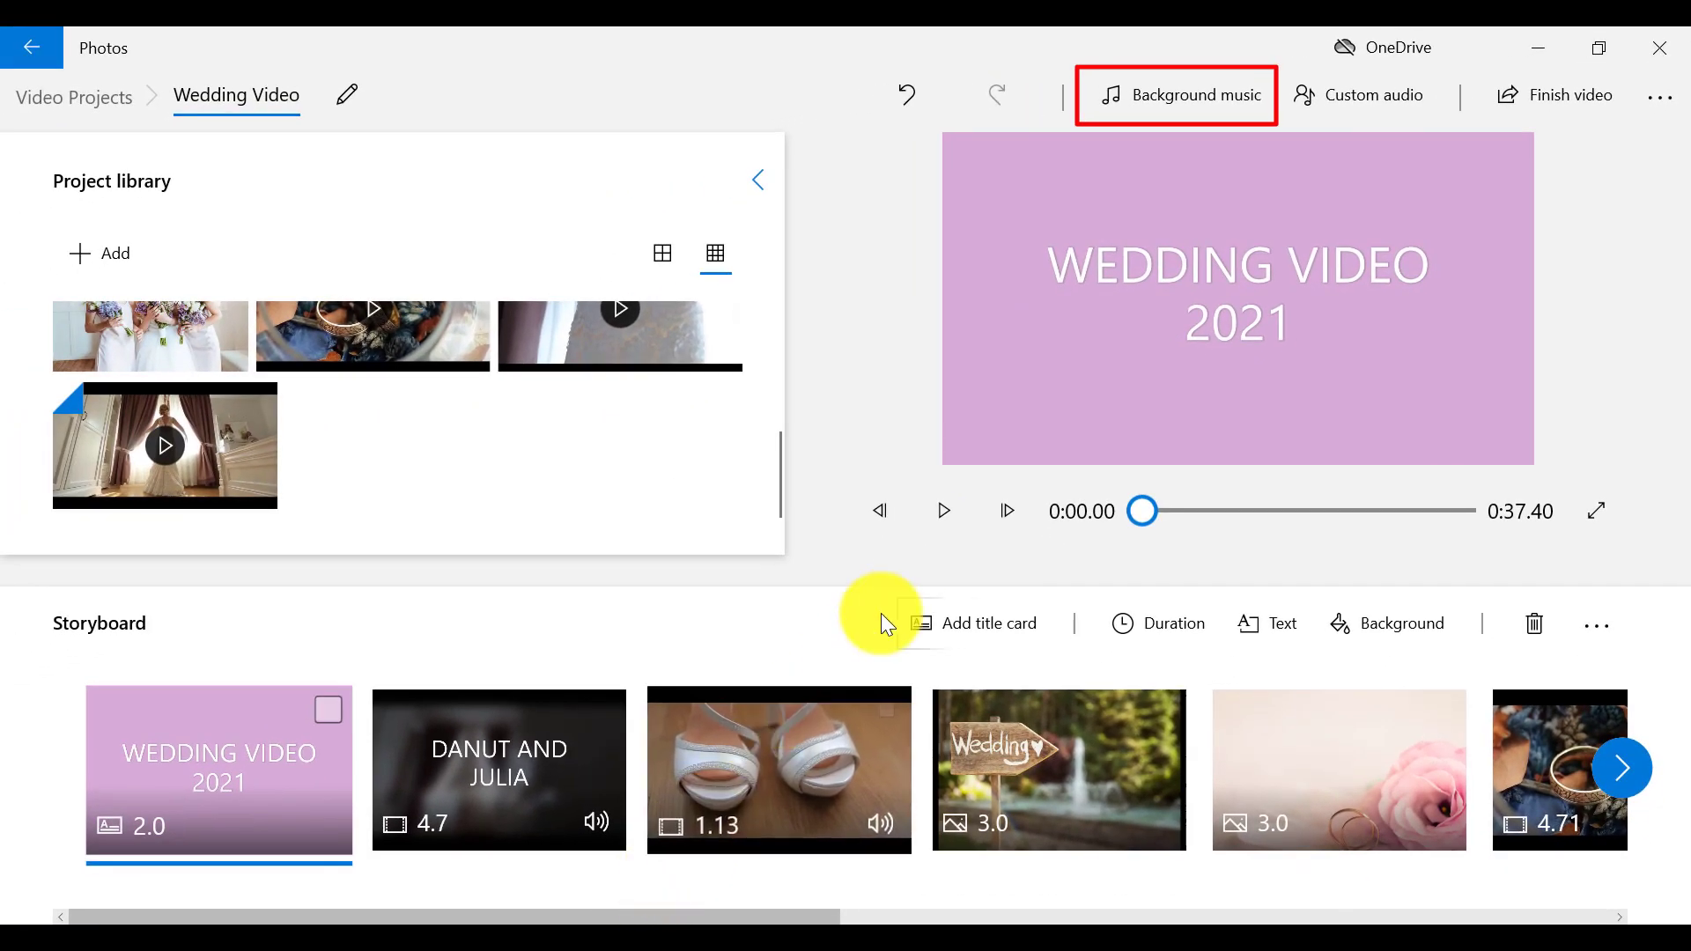
- Choose Remember When from the background music list and confirm it
left_click(1182, 92)
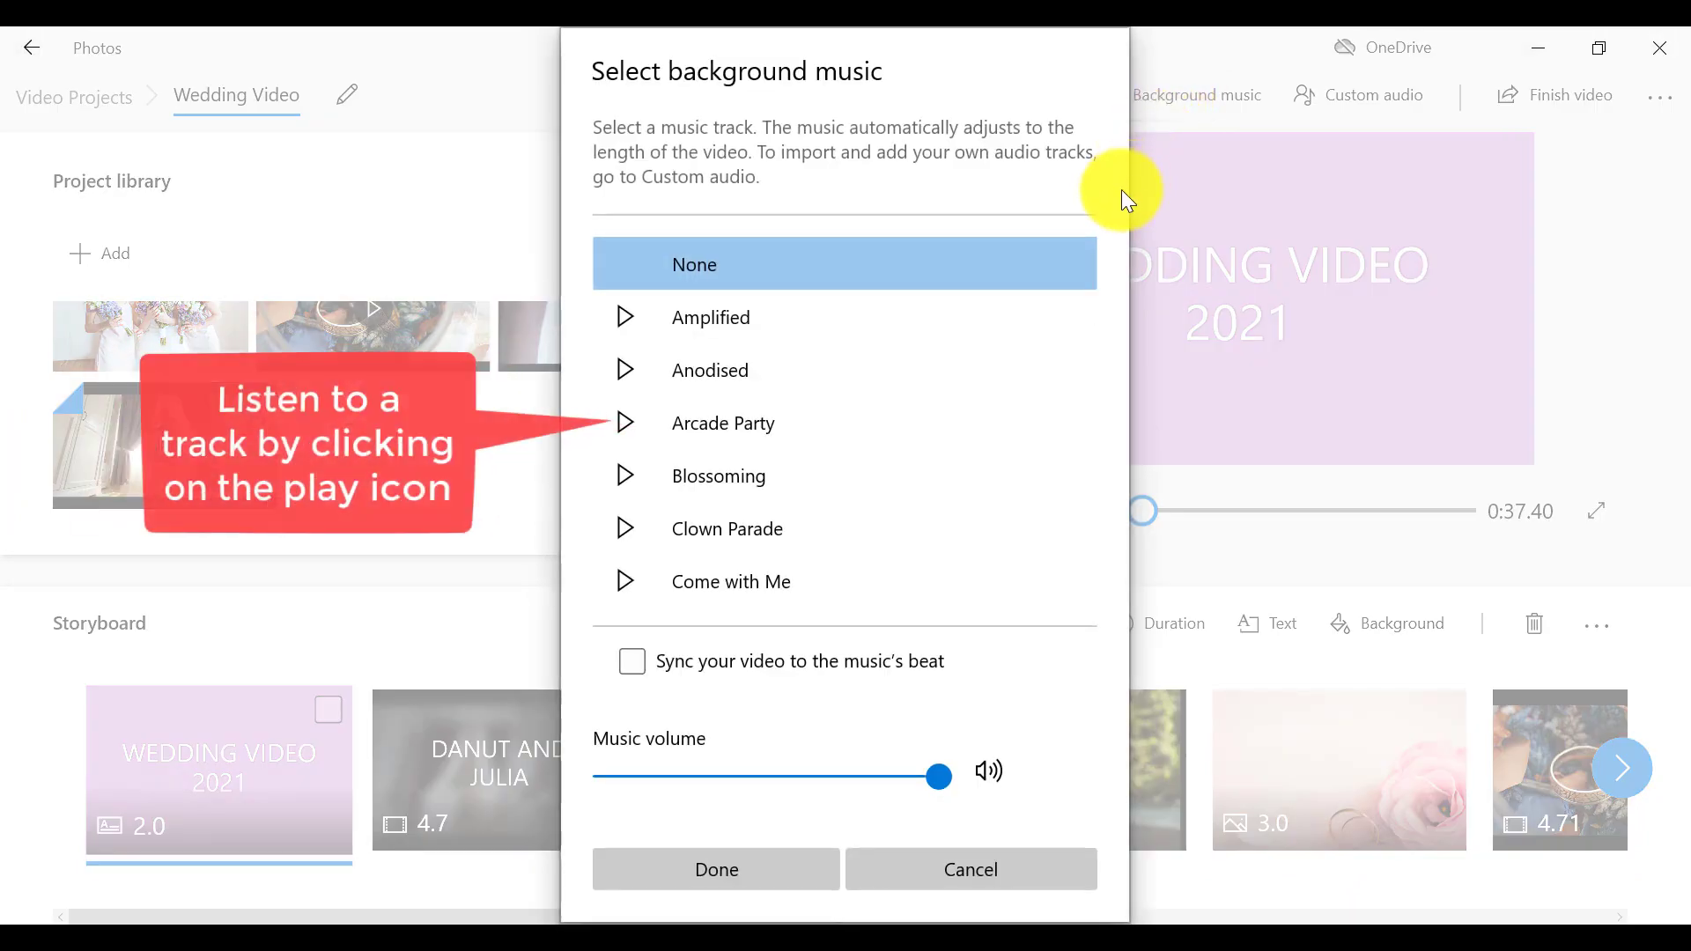
left_click_drag(1090, 272, 1091, 312)
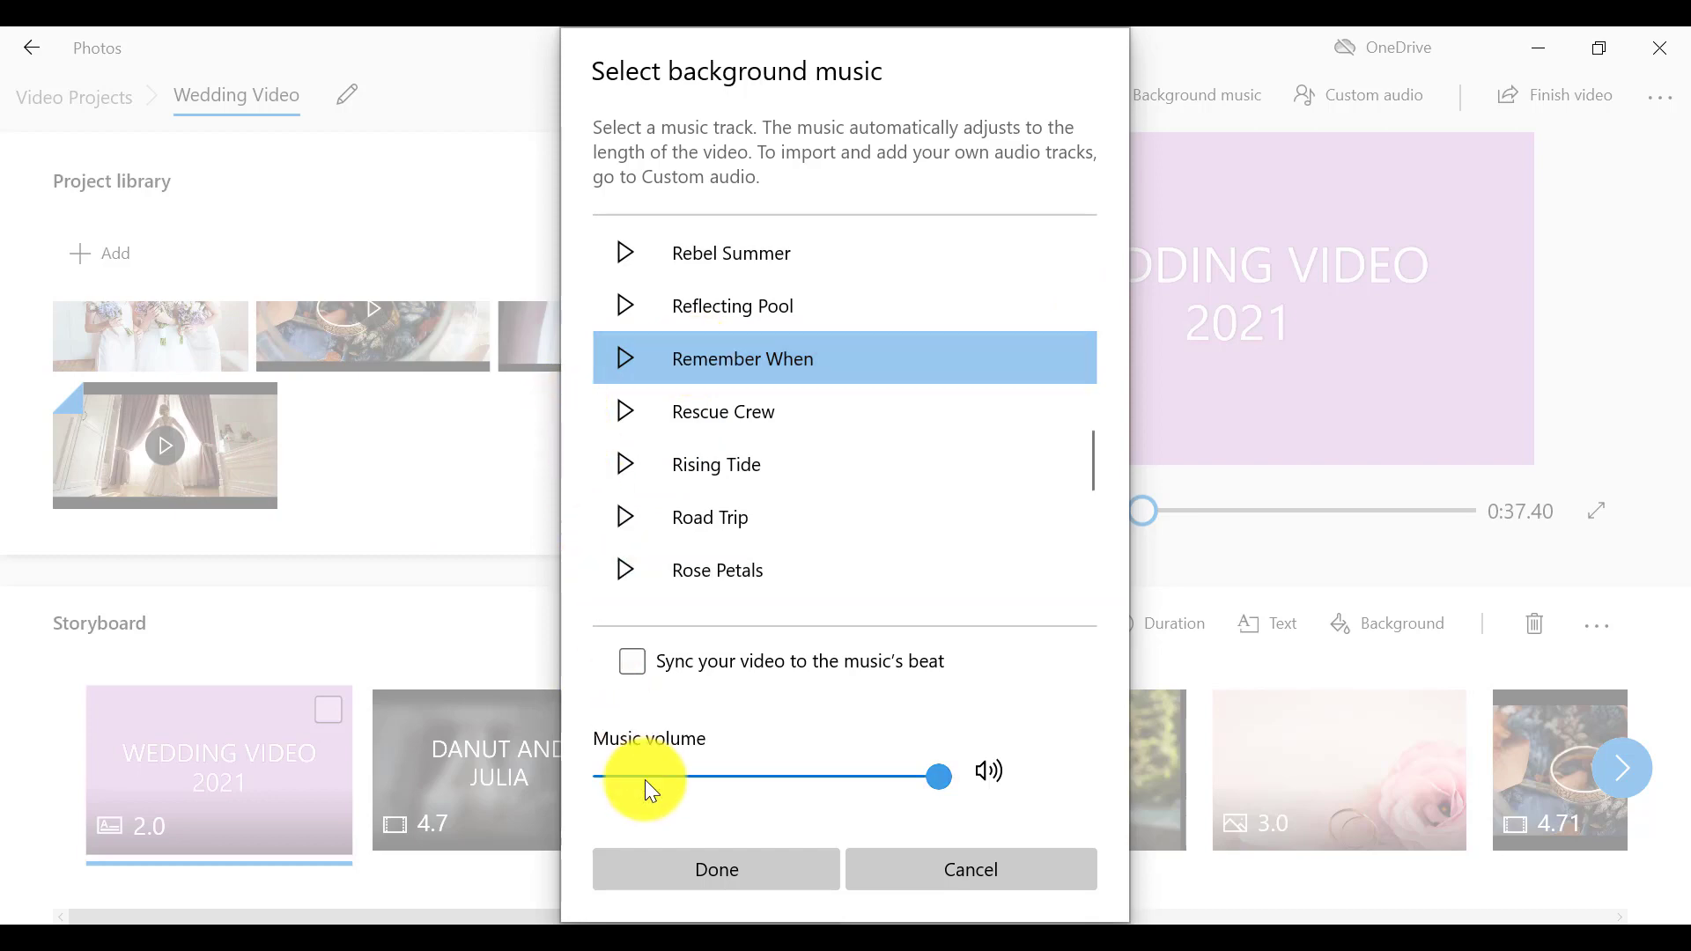
left_click(704, 874)
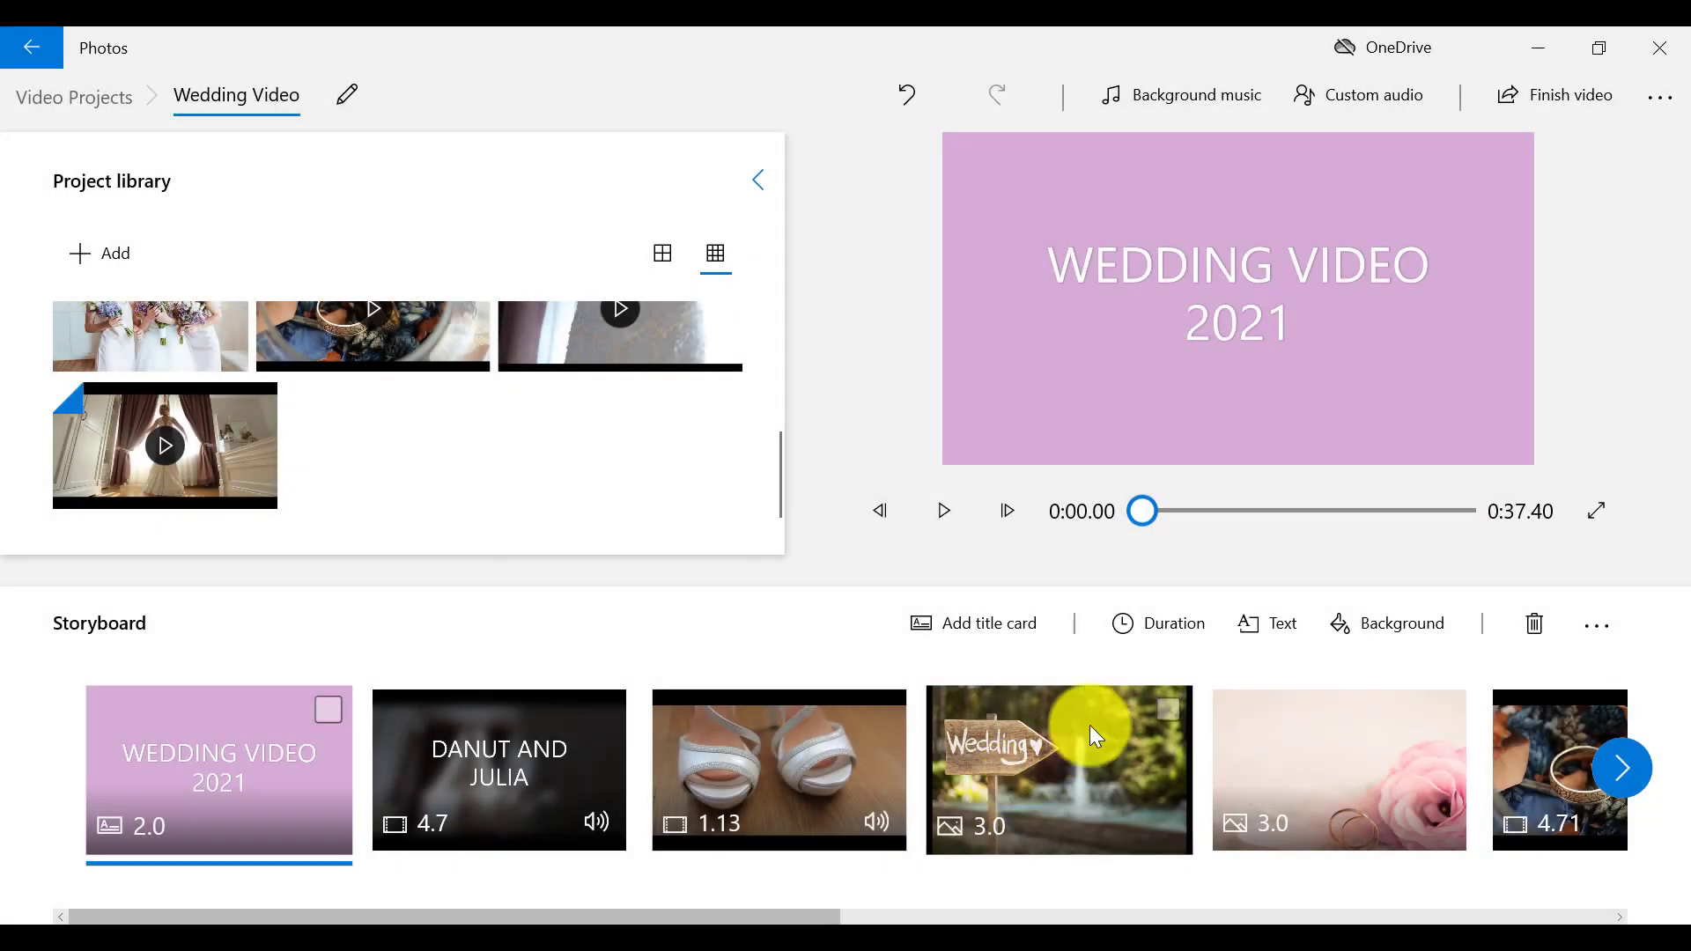
- Add BIRDS OF EDEN LOW SOUND.wav as custom audio across the video, then select the confetti photo
left_click(1359, 112)
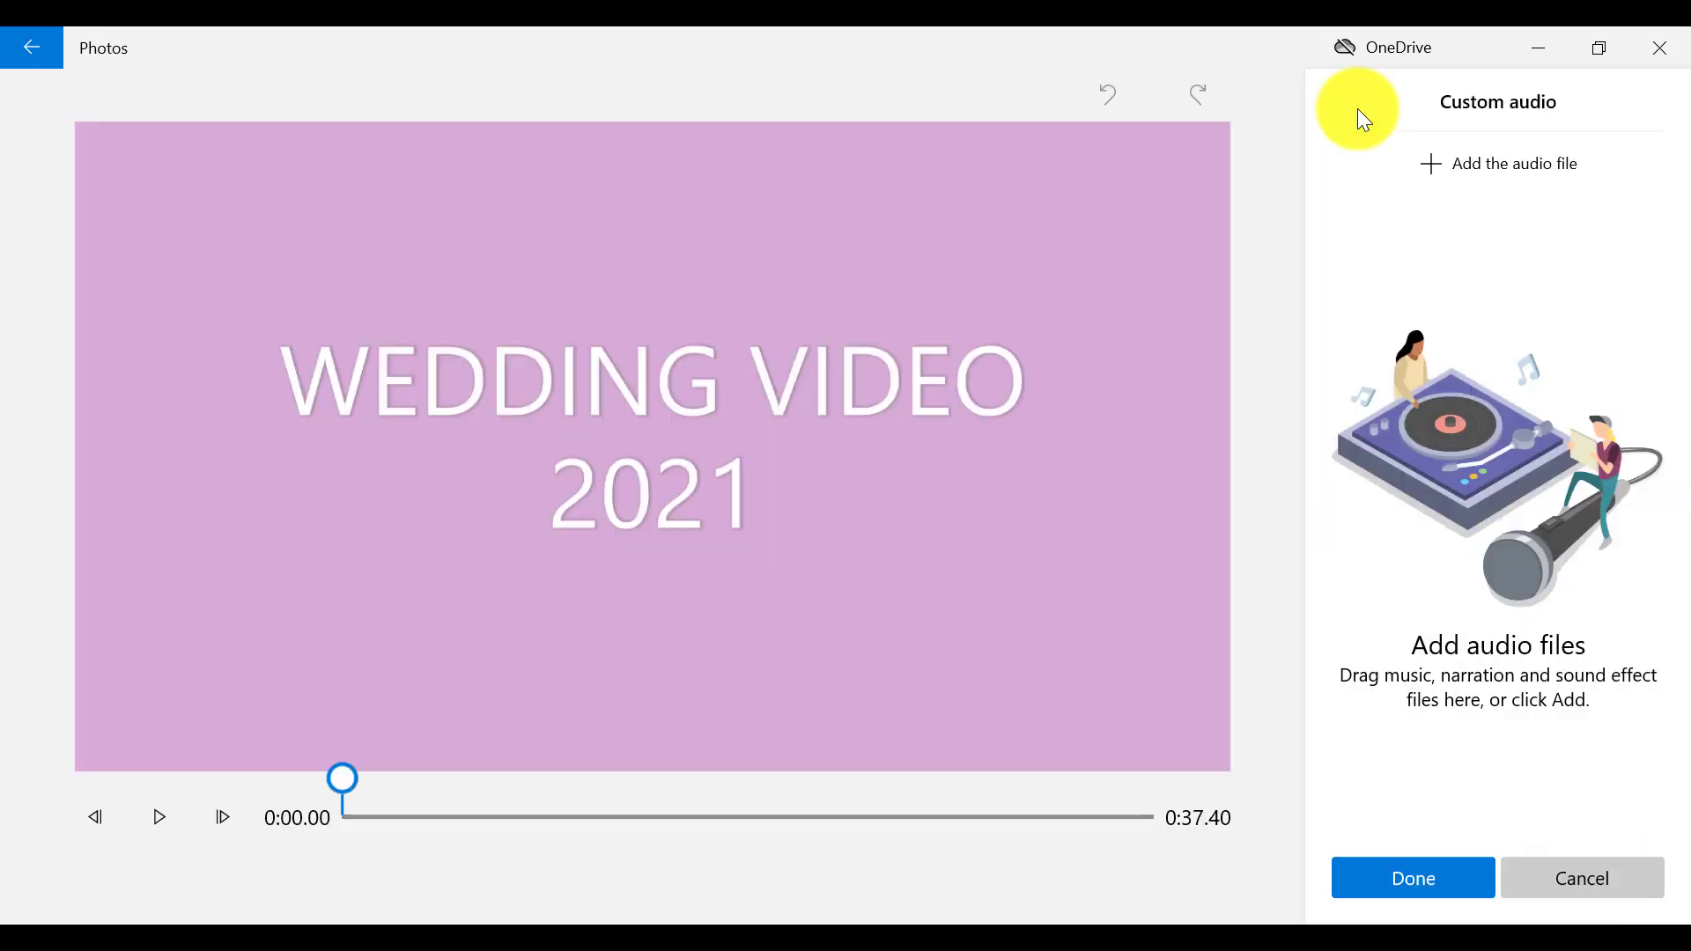
left_click(1480, 176)
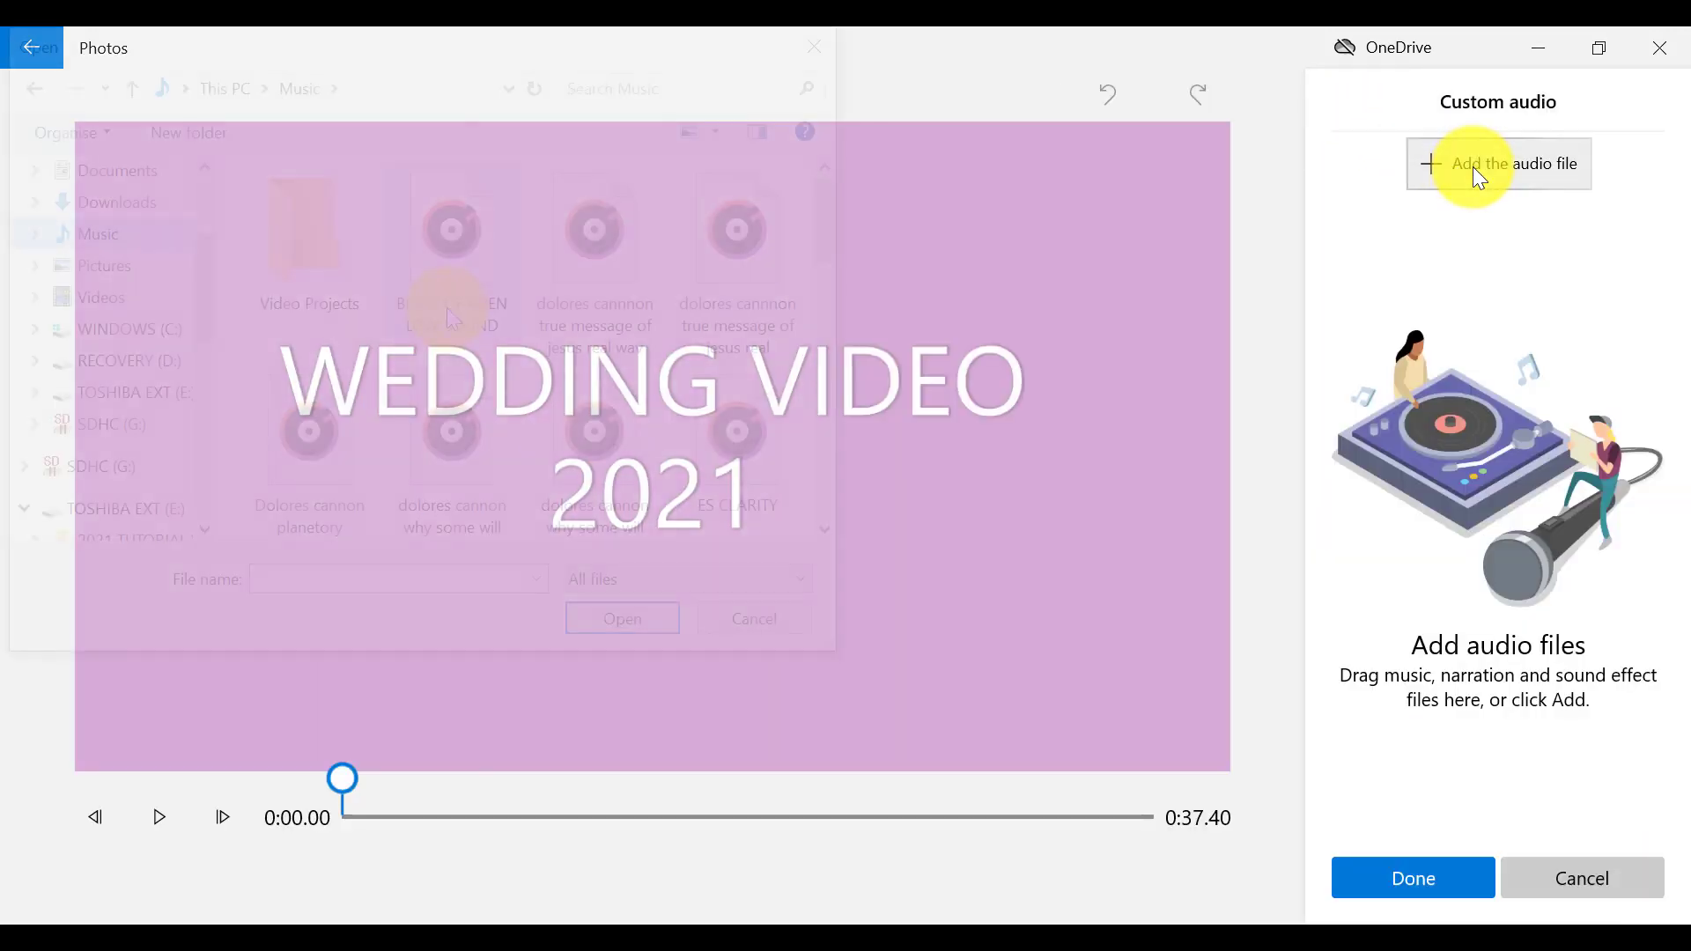
left_click(450, 315)
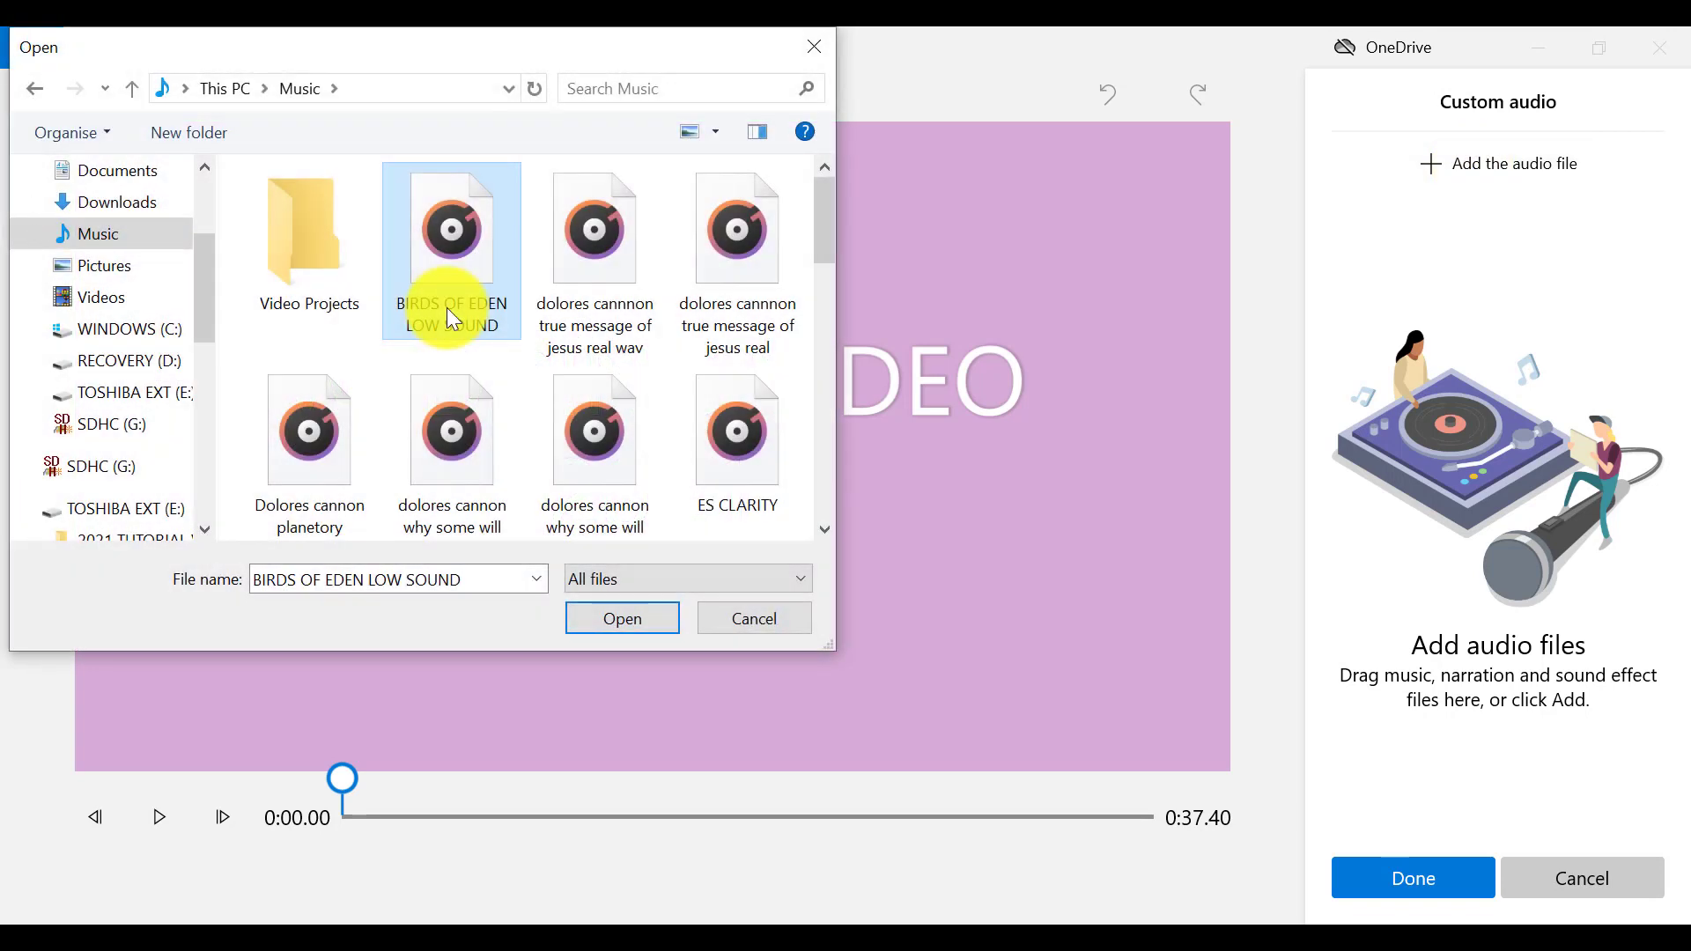
left_click(618, 621)
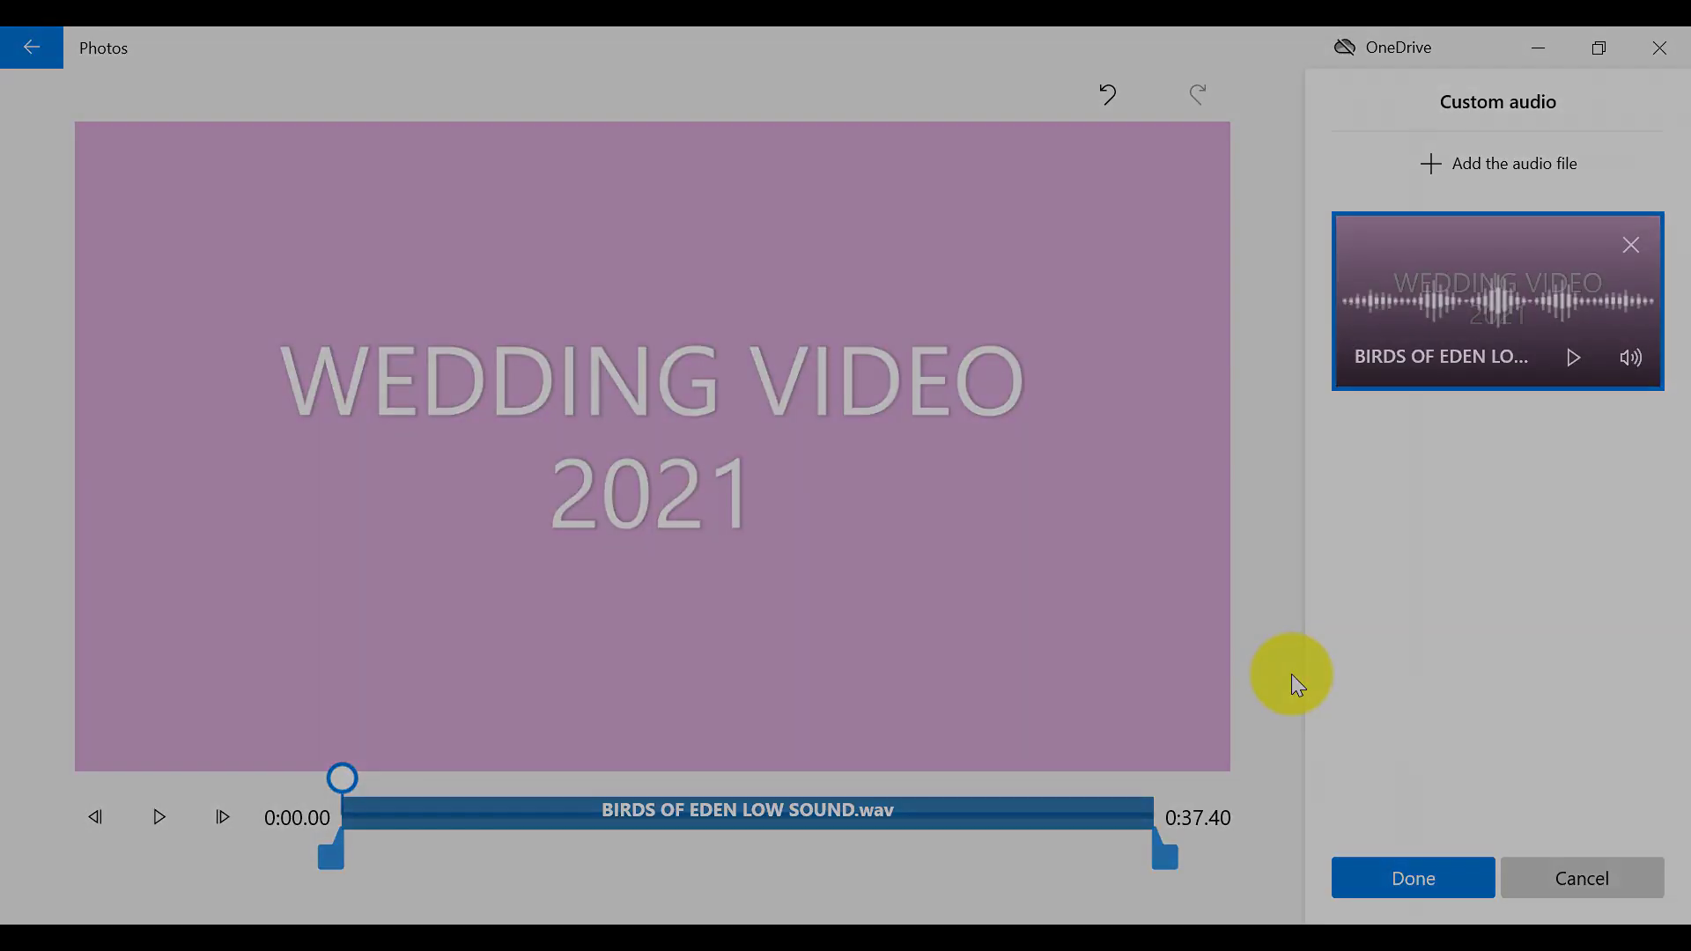
left_click(1420, 876)
left_click(1253, 798)
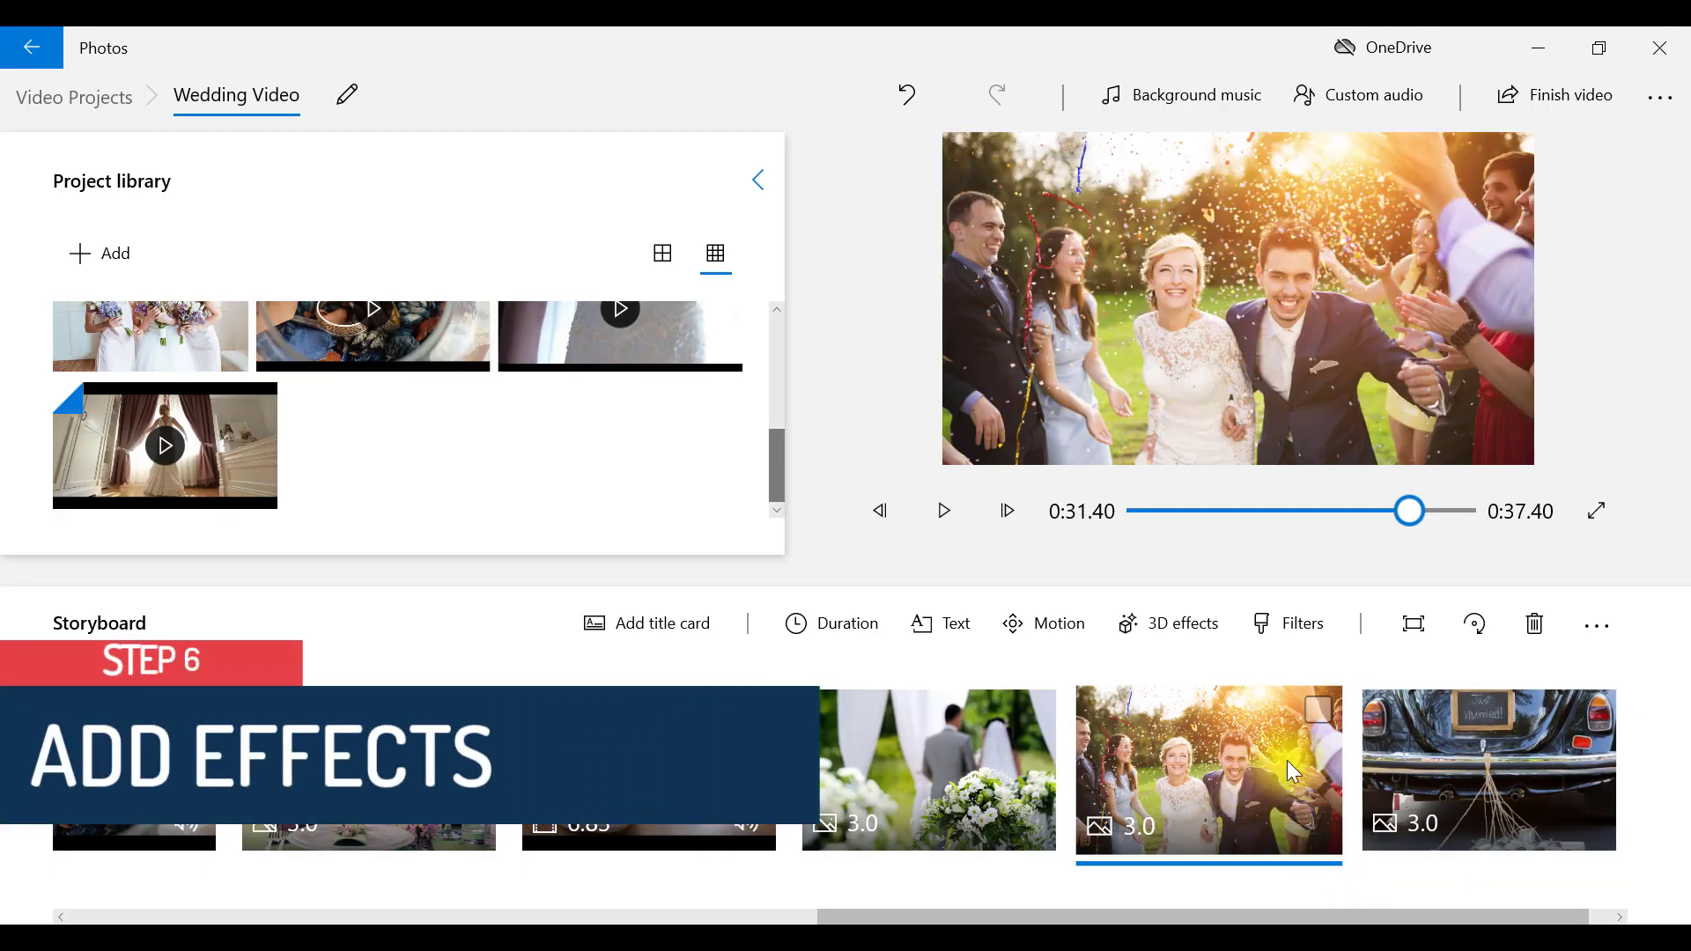
- Apply the Zoom in centre motion effect to the confetti group photo
left_click(1067, 610)
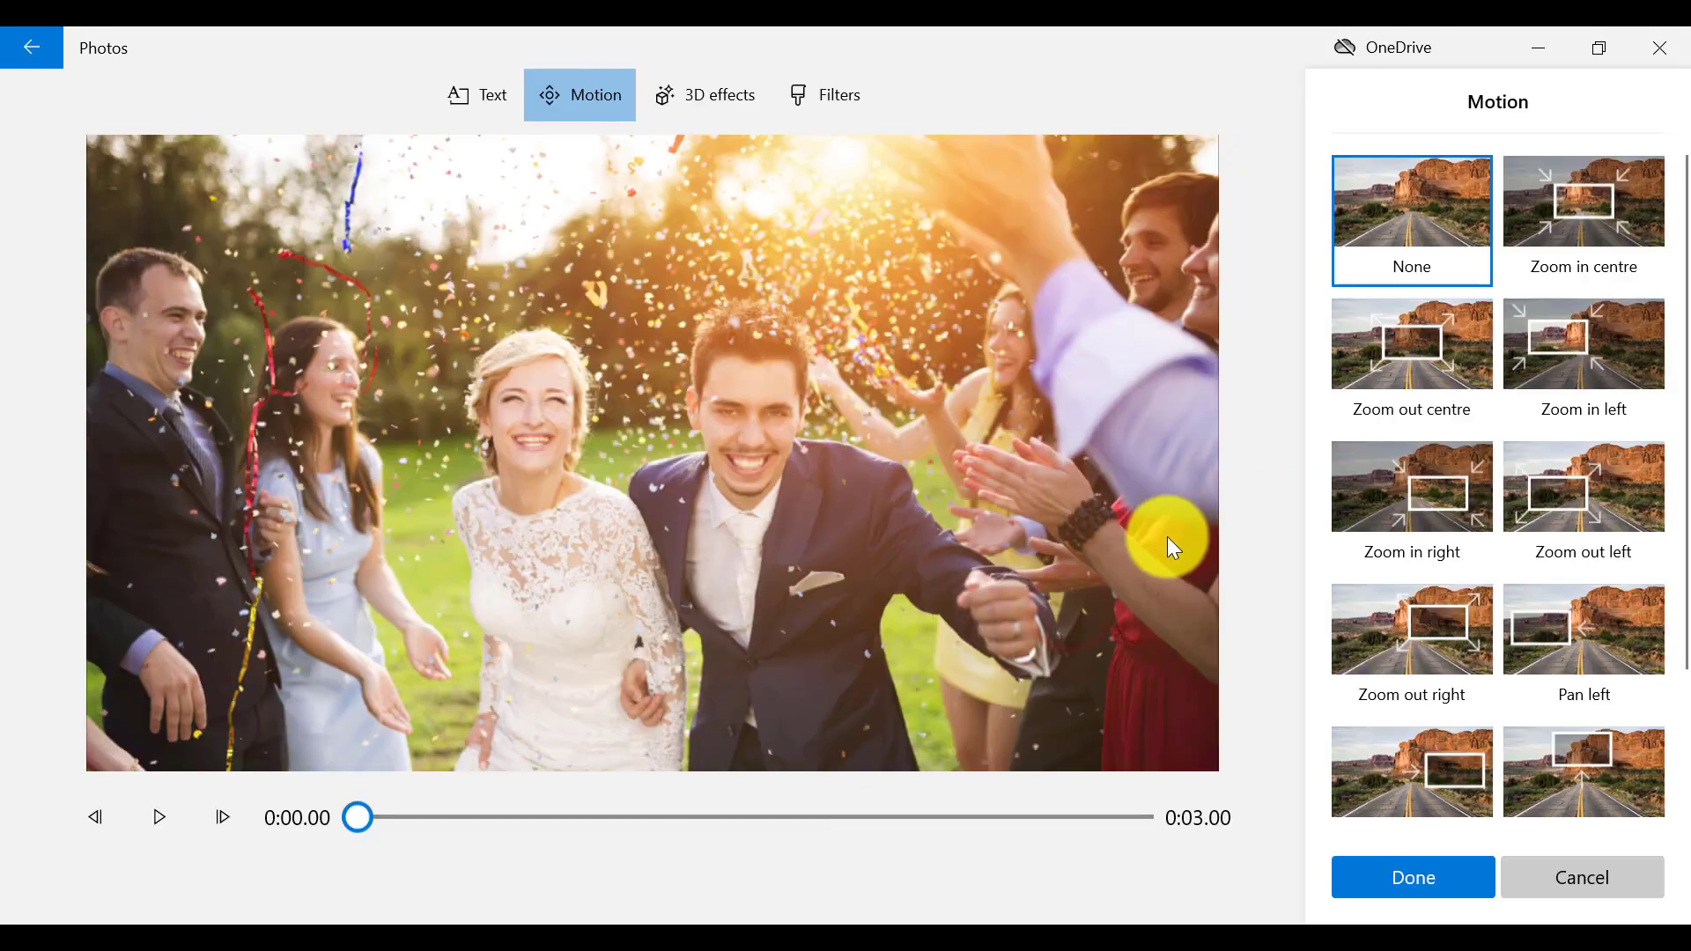
left_click(1571, 270)
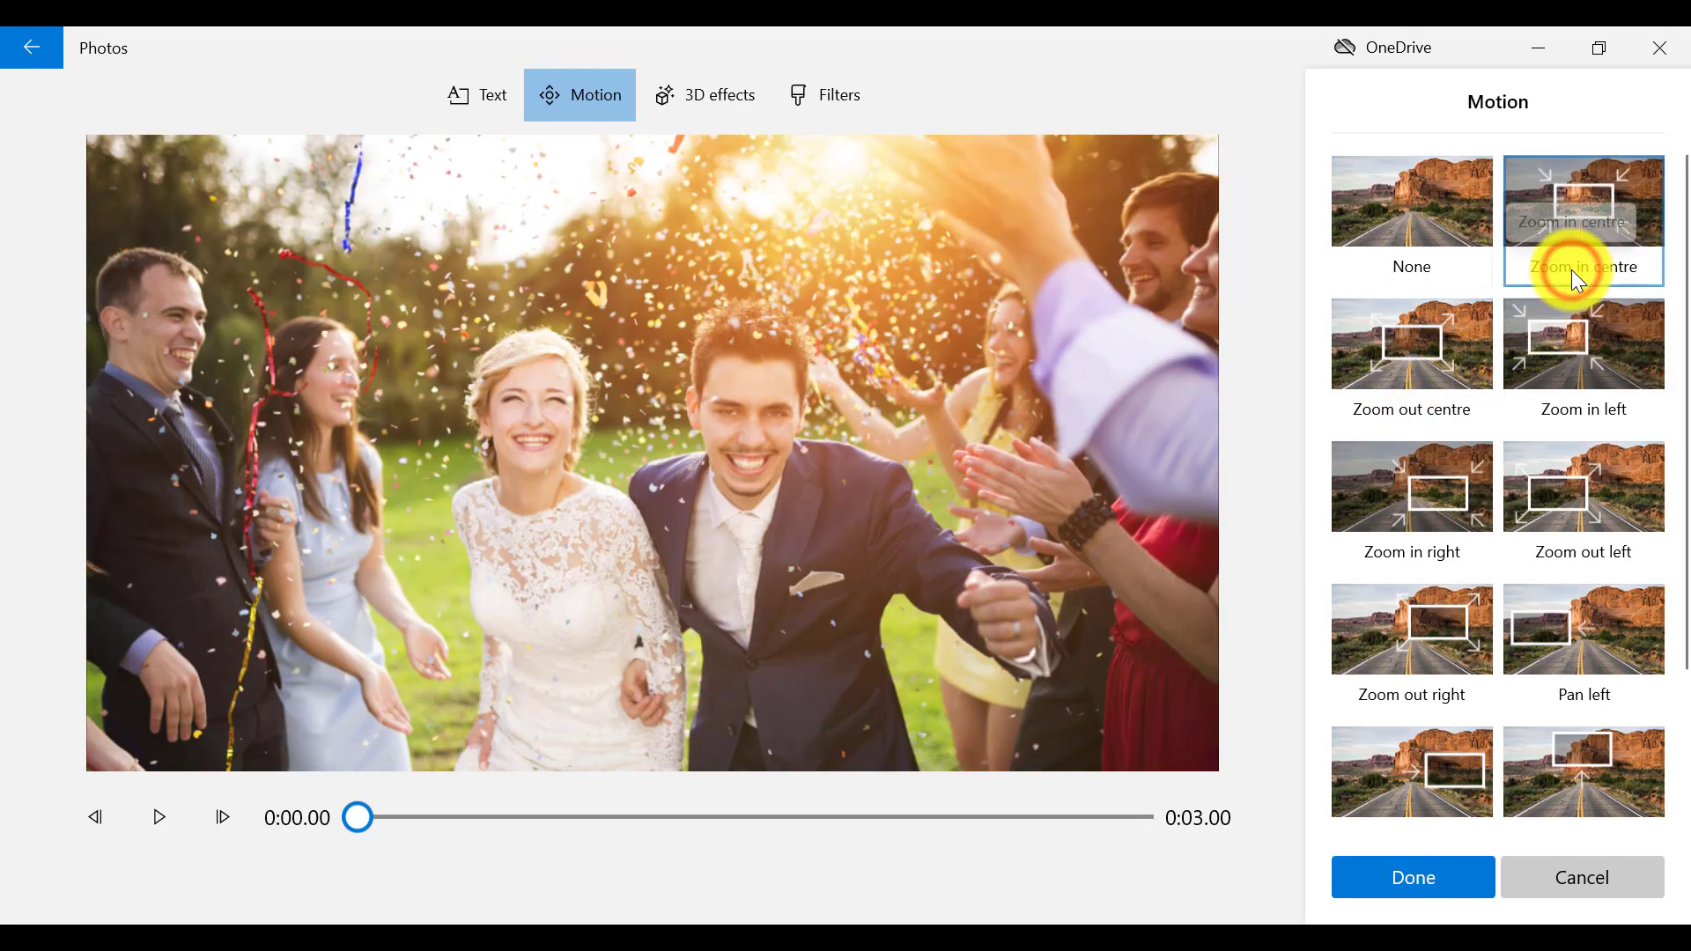
left_click(1430, 865)
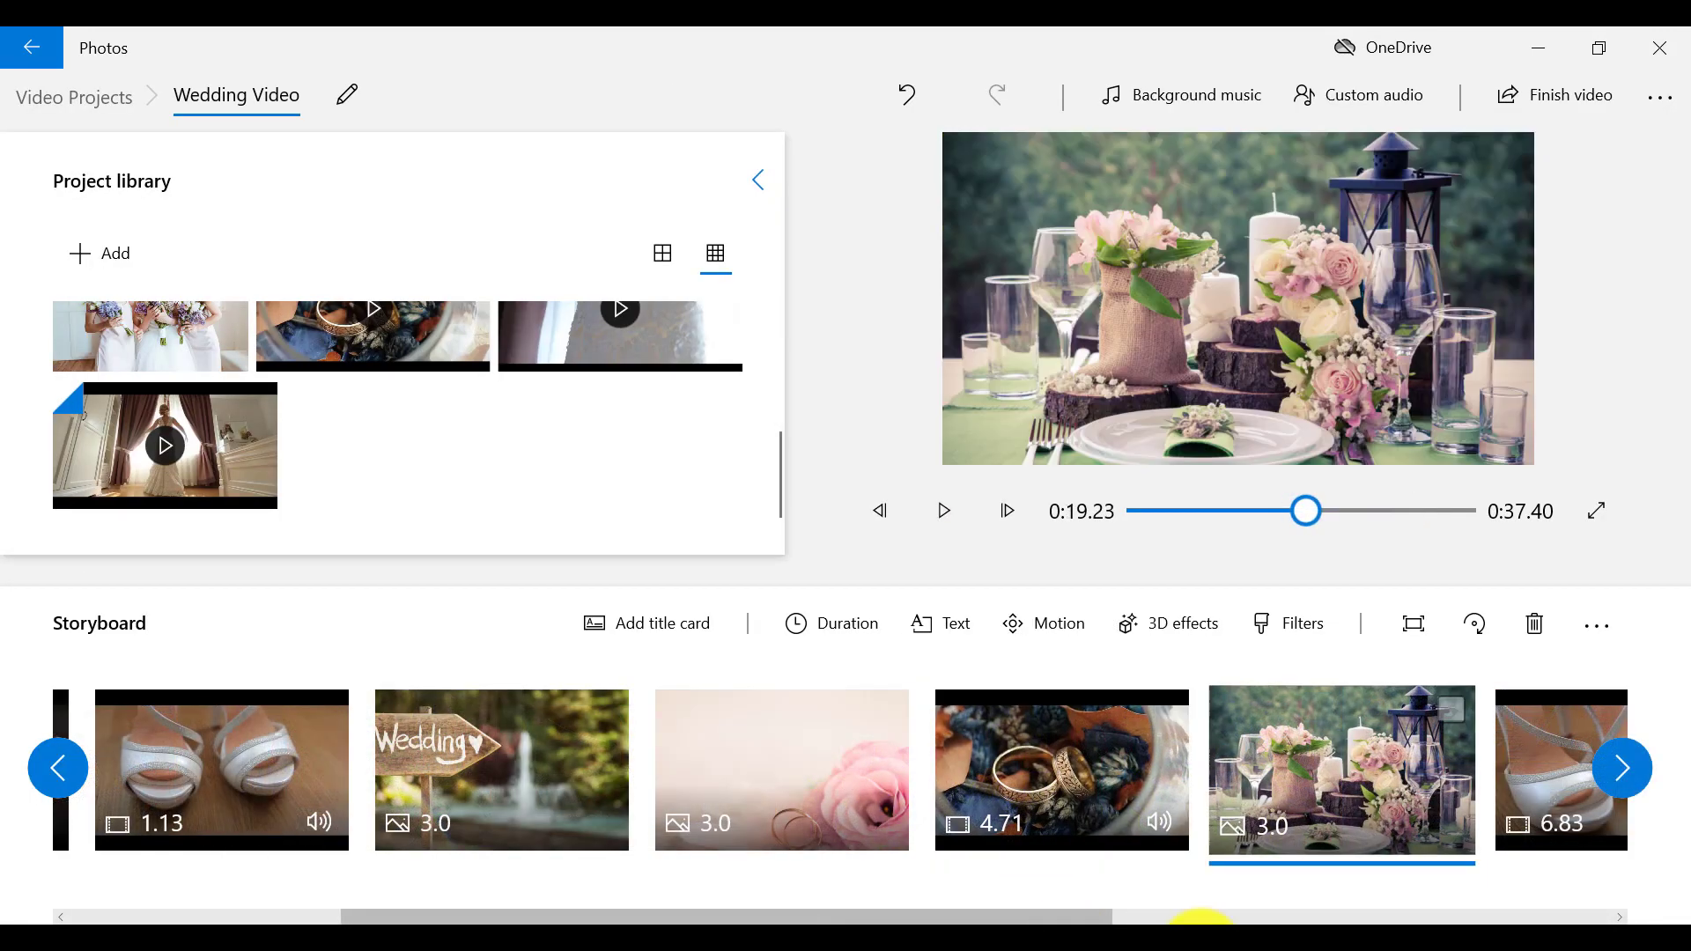
- Finish the video at High 1080p and save it as 'Wedding Video' in Videos
left_click(1588, 111)
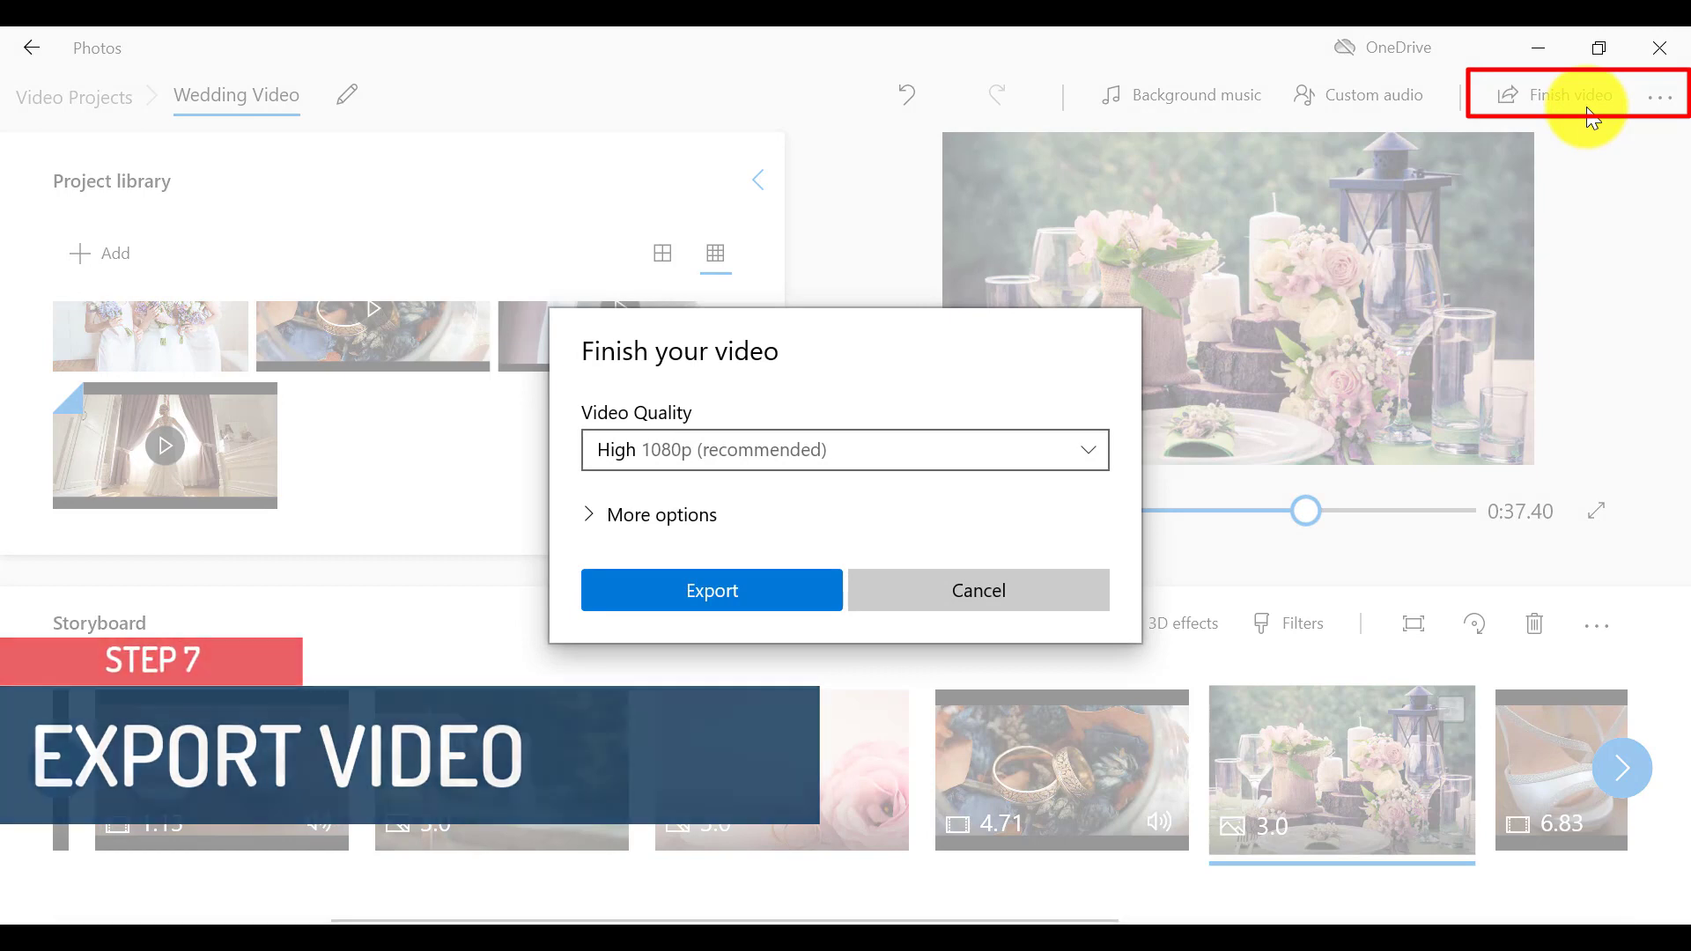
left_click(1099, 454)
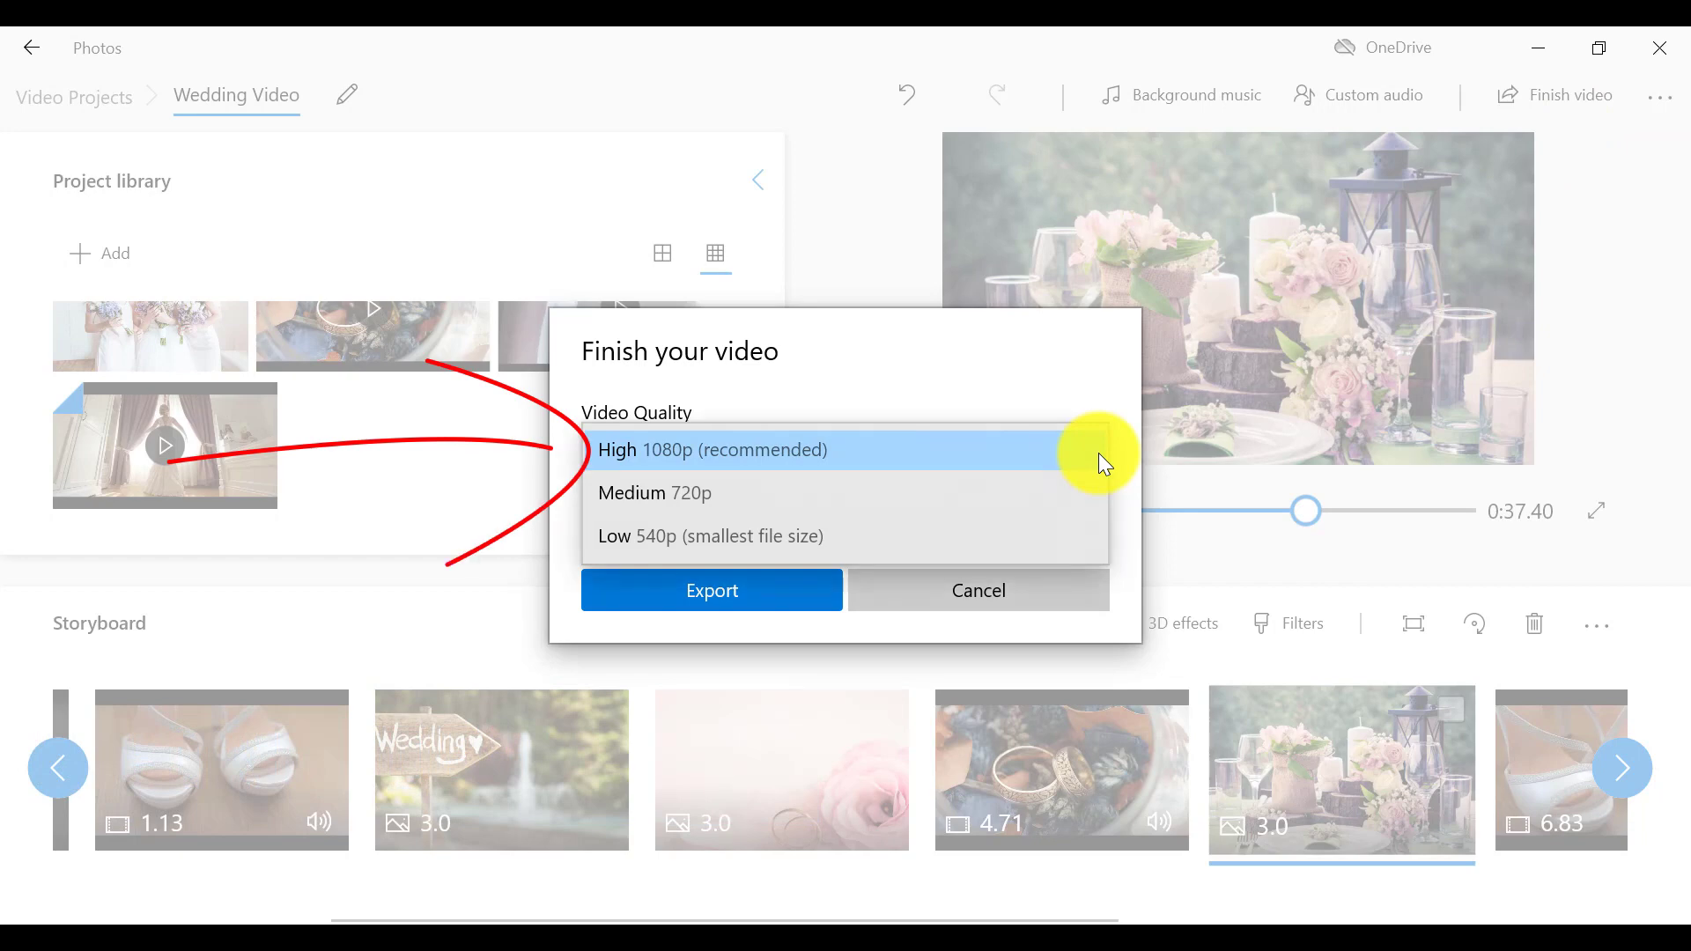
left_click(1098, 453)
left_click(786, 583)
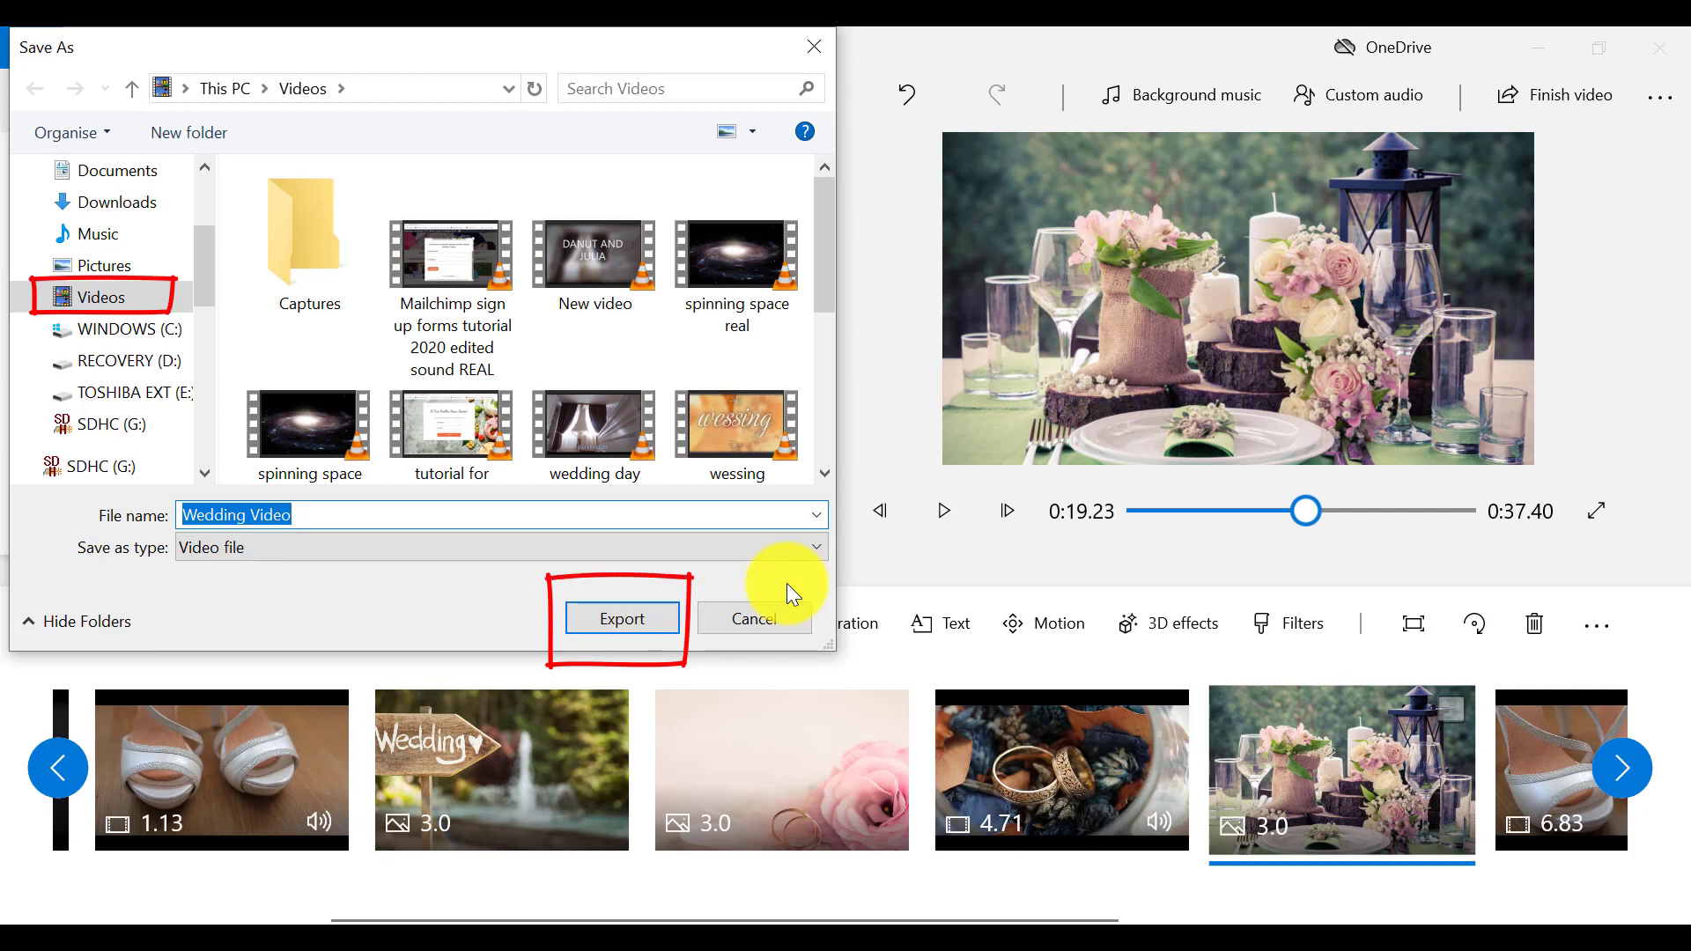
left_click(641, 620)
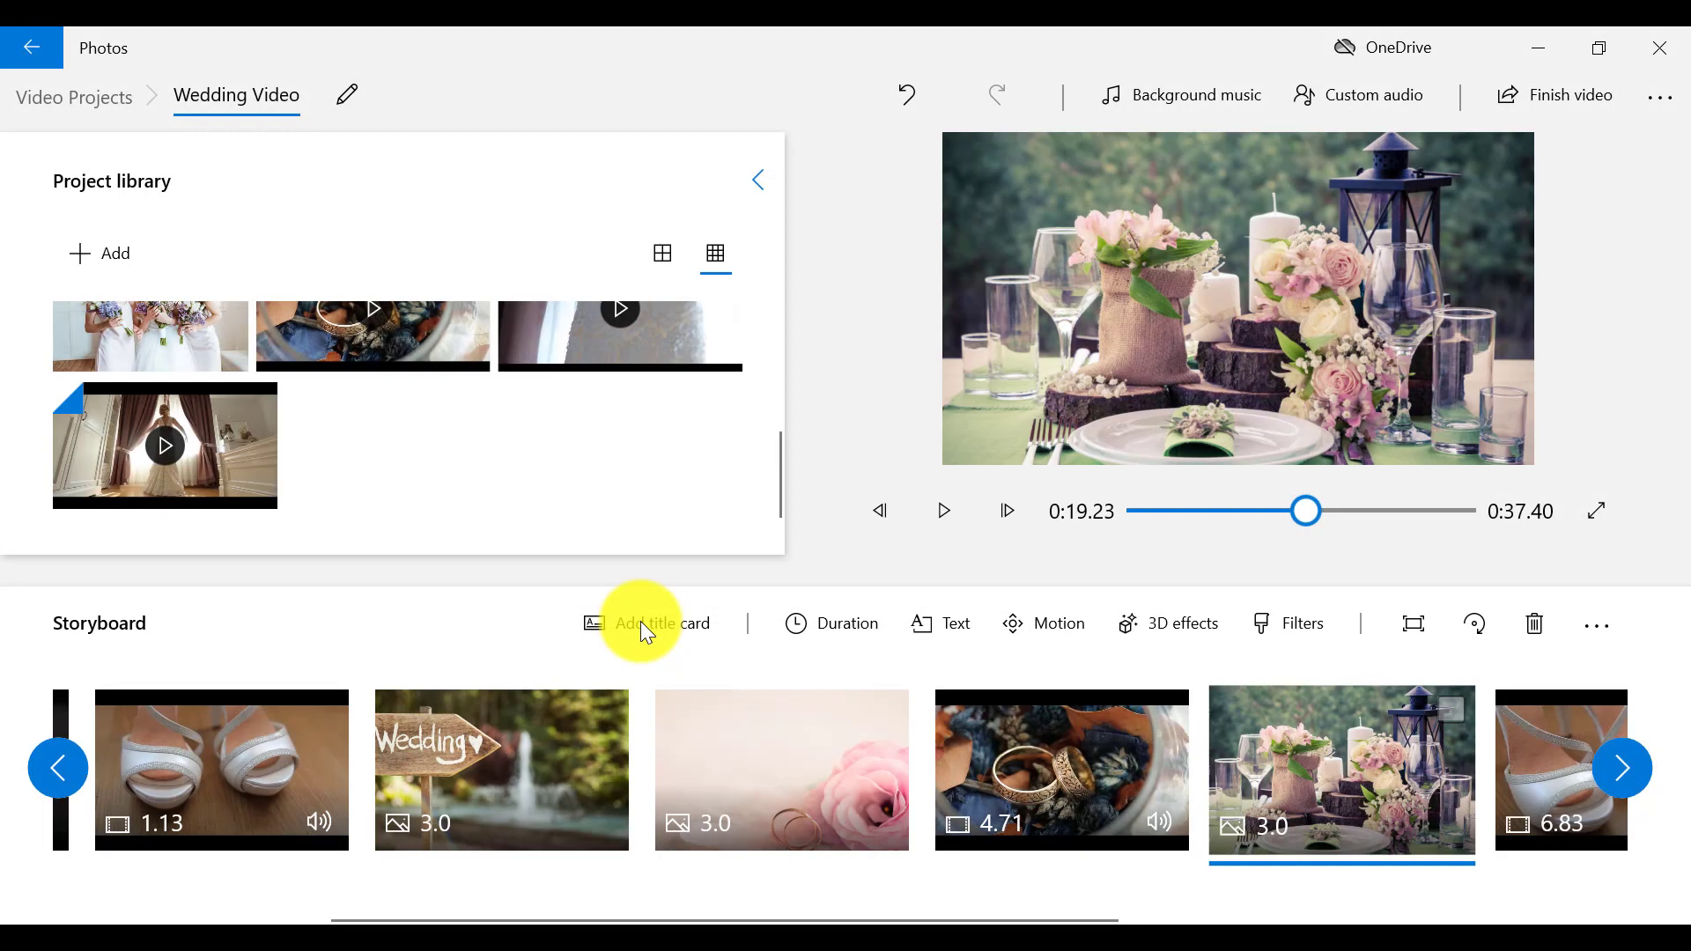